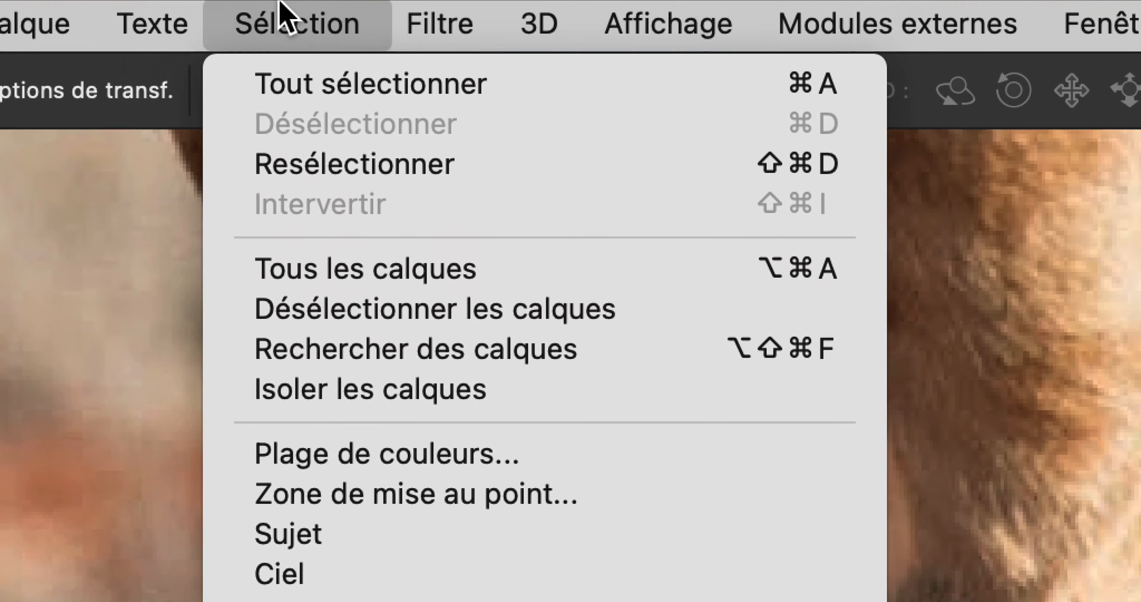
# - Start Puppet Warp on Calque 1 and move the layers palette further away from the paws
pyautogui.click(213, 0)
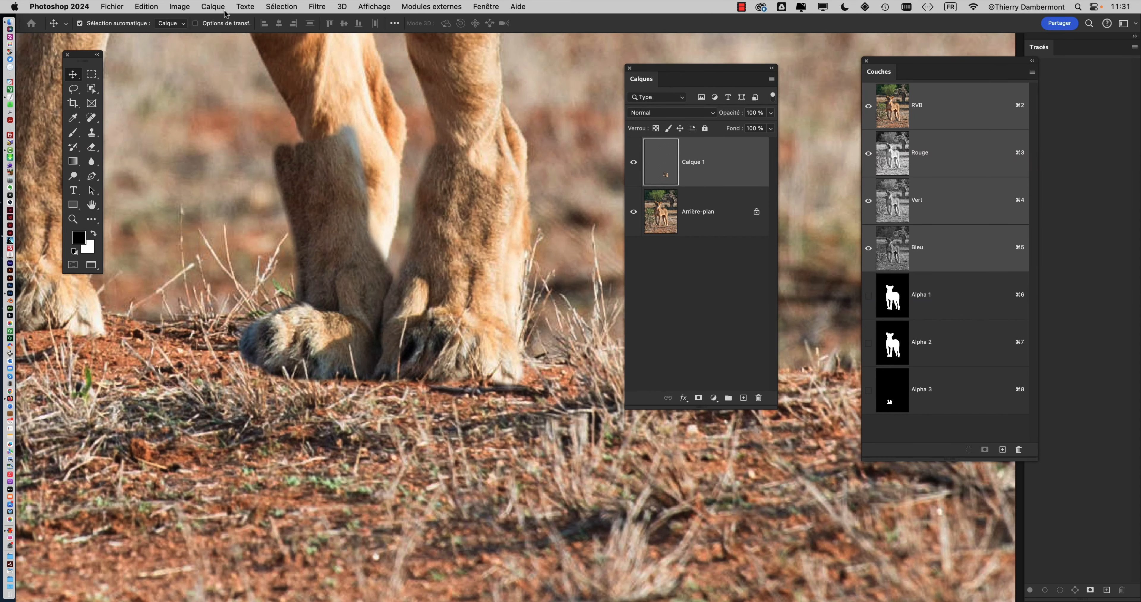
pyautogui.click(147, 6)
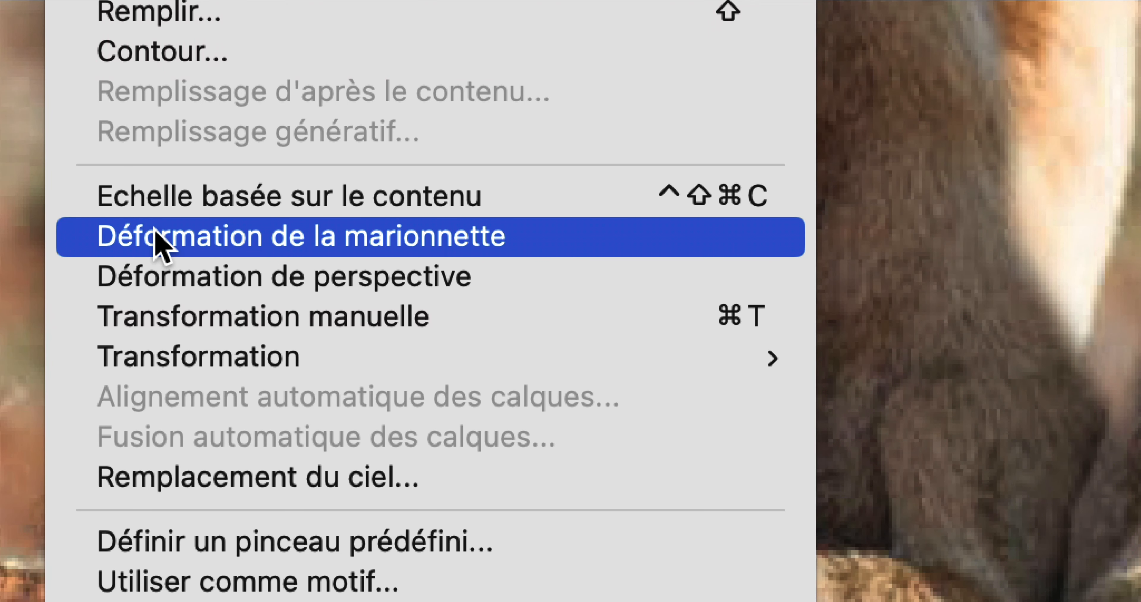
pyautogui.click(157, 235)
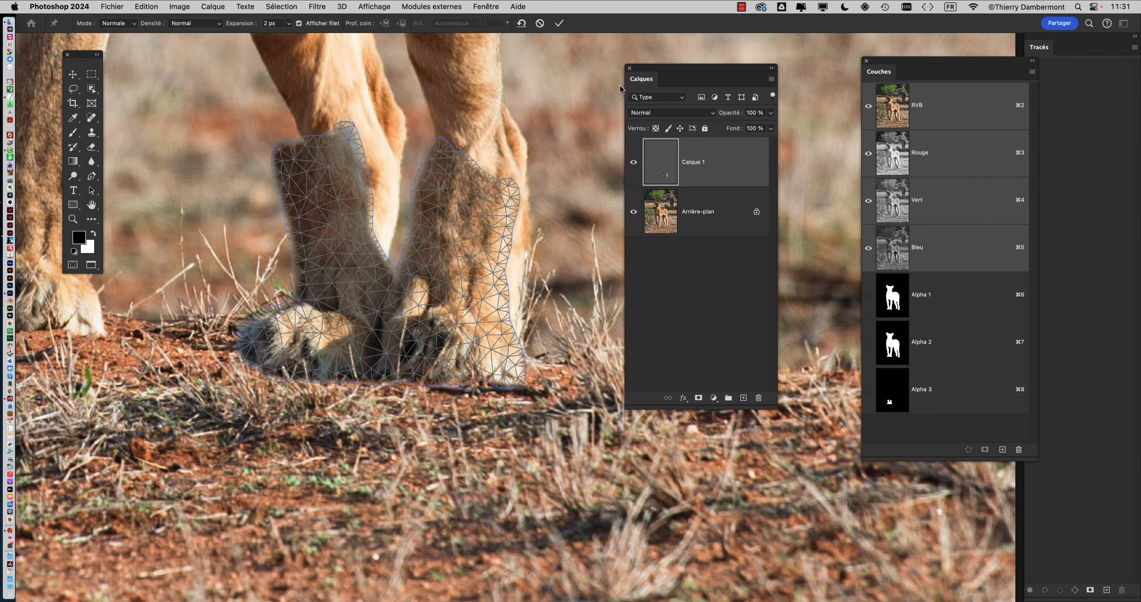
pyautogui.moveTo(642, 72); pyautogui.dragTo(701, 68)
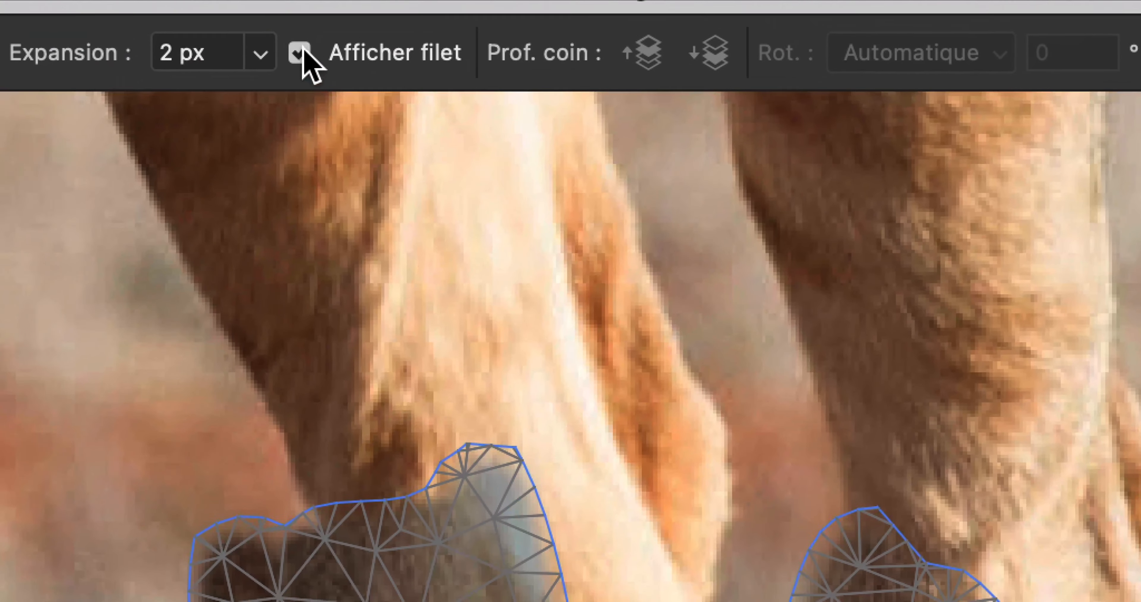
# - Compare the paw cutout with the warp mesh hidden and shown, leaving the mesh displayed
pyautogui.click(301, 54)
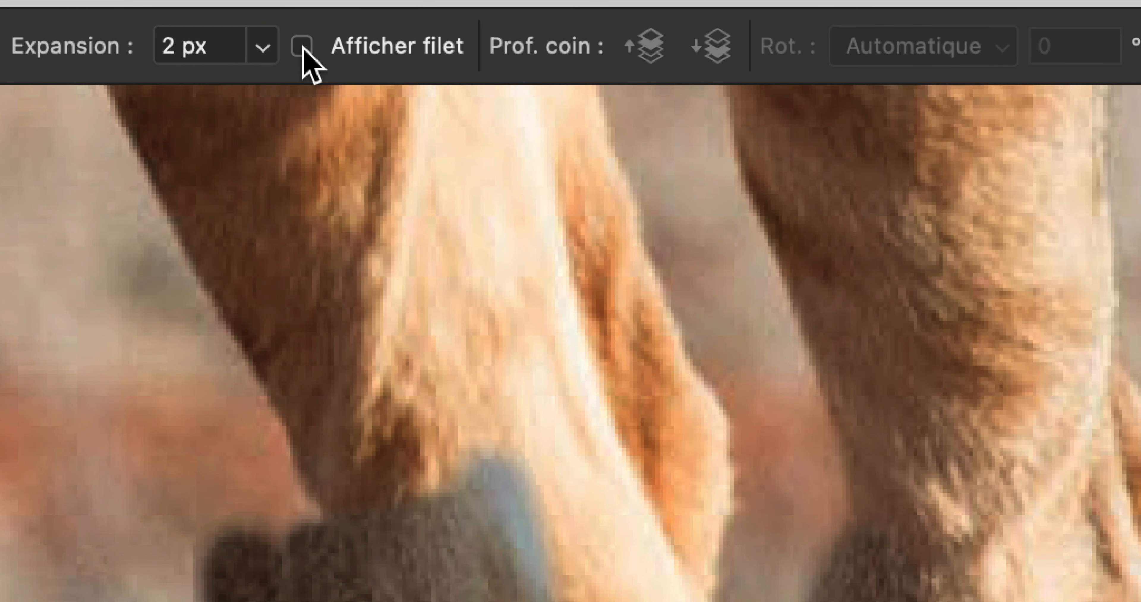
pyautogui.click(302, 53)
pyautogui.click(302, 54)
pyautogui.click(303, 53)
pyautogui.click(302, 49)
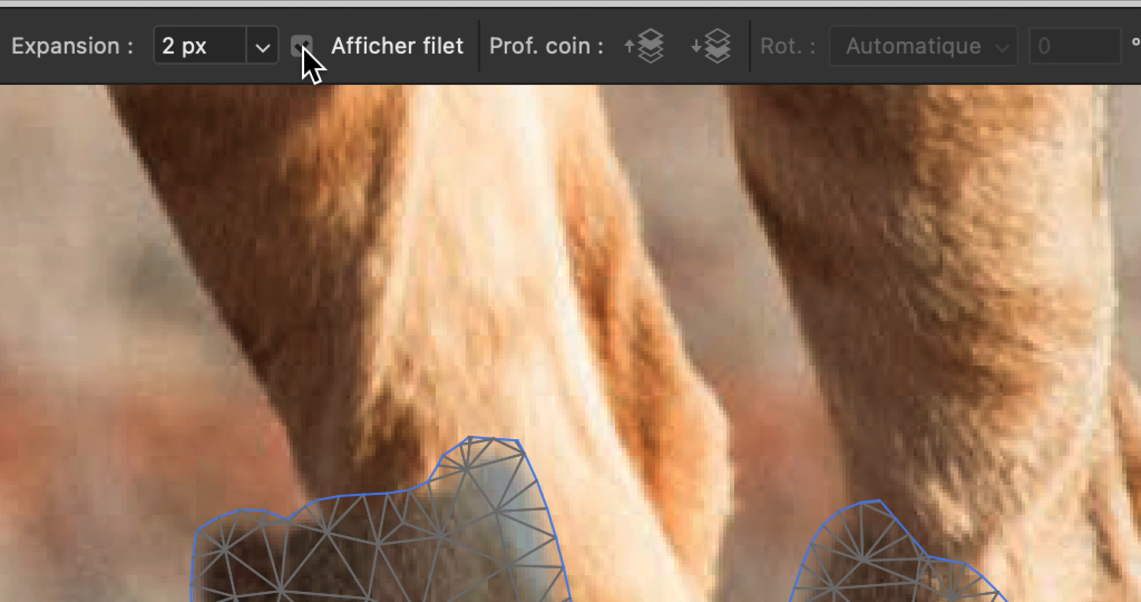
pyautogui.click(302, 48)
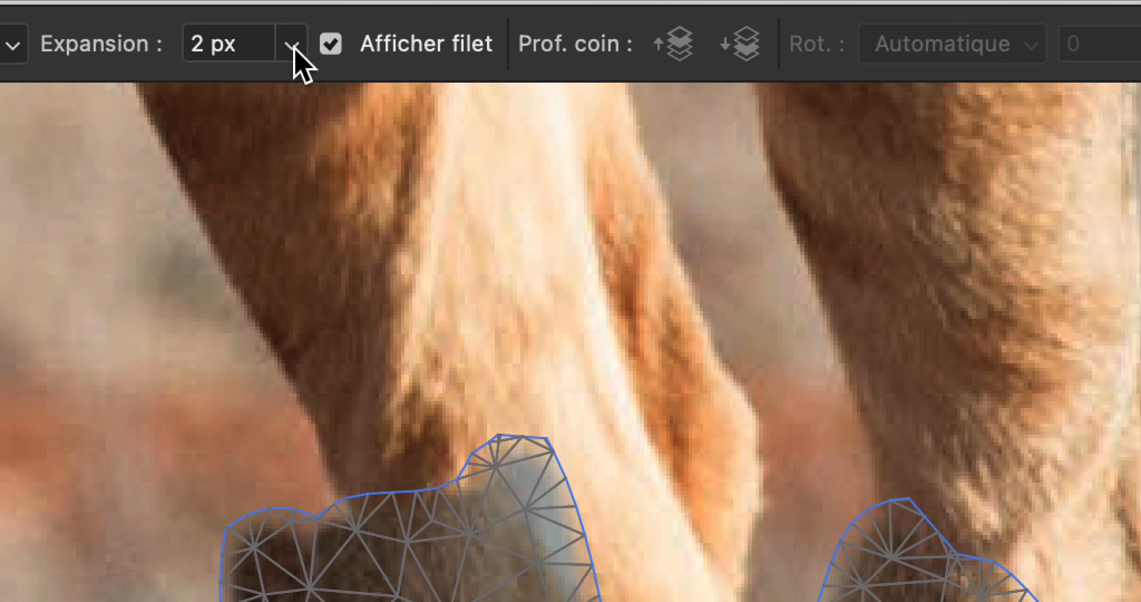
# - Try different mesh expansions around the paw cutout and set the expansion to 4 px
pyautogui.click(296, 50)
pyautogui.moveTo(298, 68)
pyautogui.mouseDown()
pyautogui.moveTo(288, 101)
pyautogui.moveTo(297, 62)
pyautogui.mouseUp()
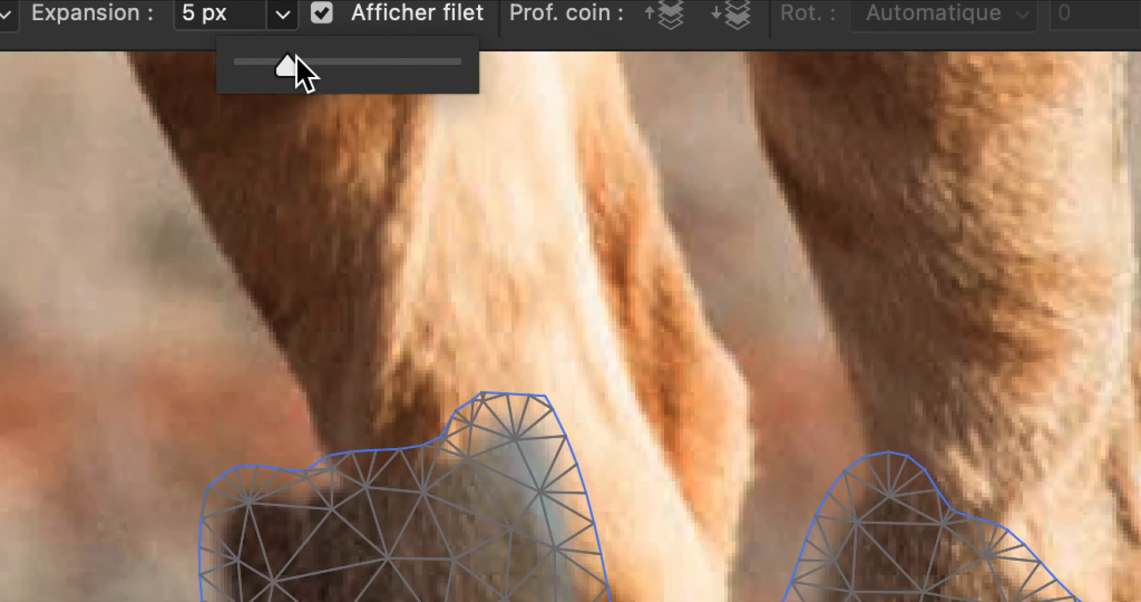
pyautogui.moveTo(626, 95); pyautogui.dragTo(665, 91)
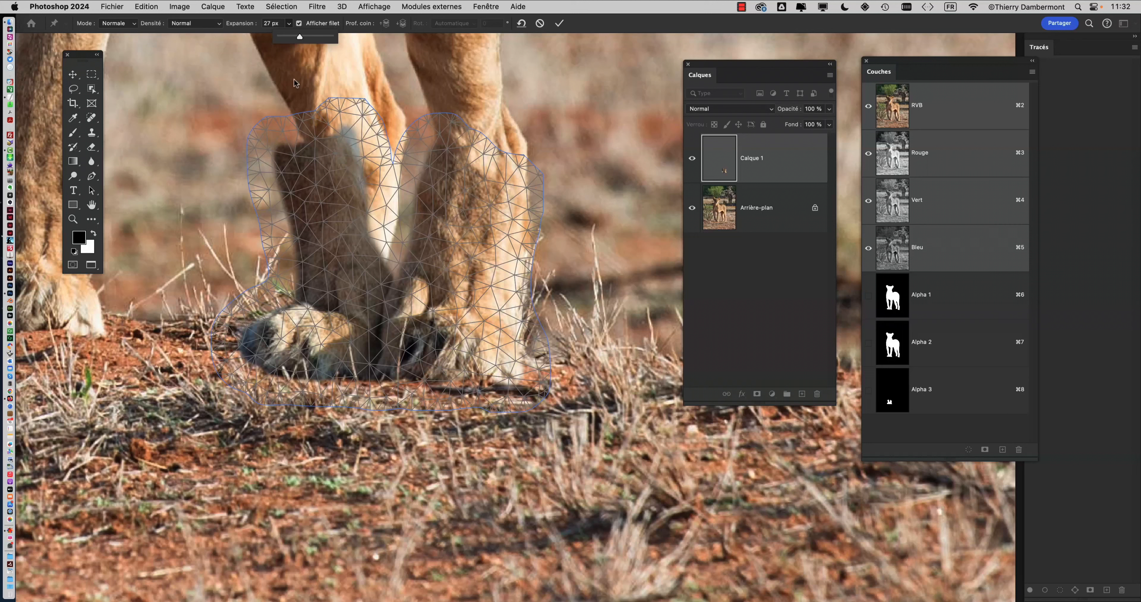
pyautogui.moveTo(301, 37); pyautogui.dragTo(289, 35)
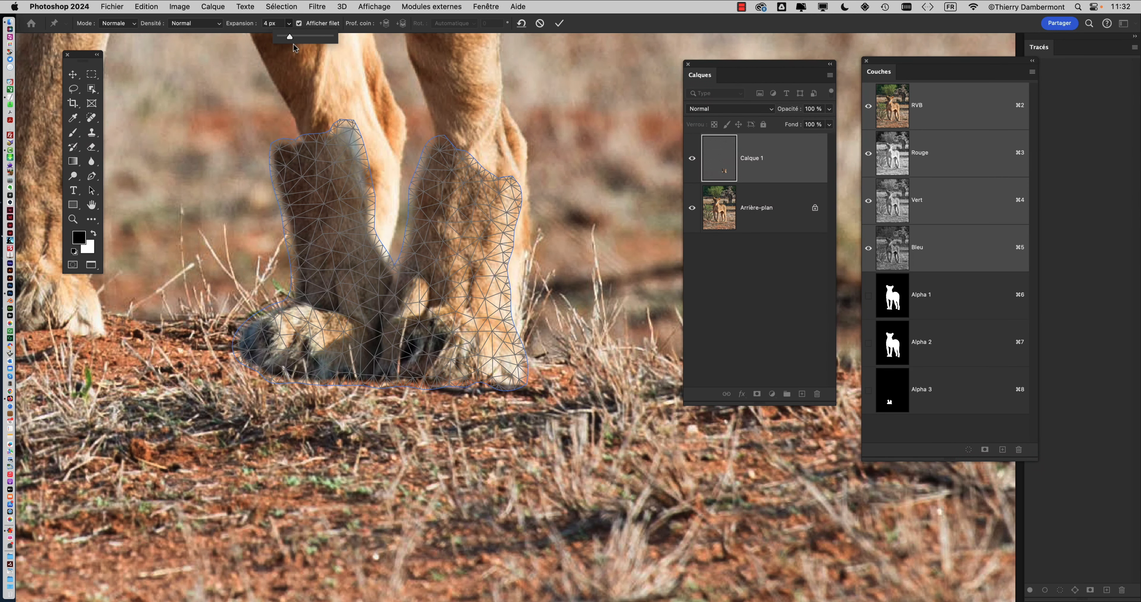
pyautogui.click(294, 43)
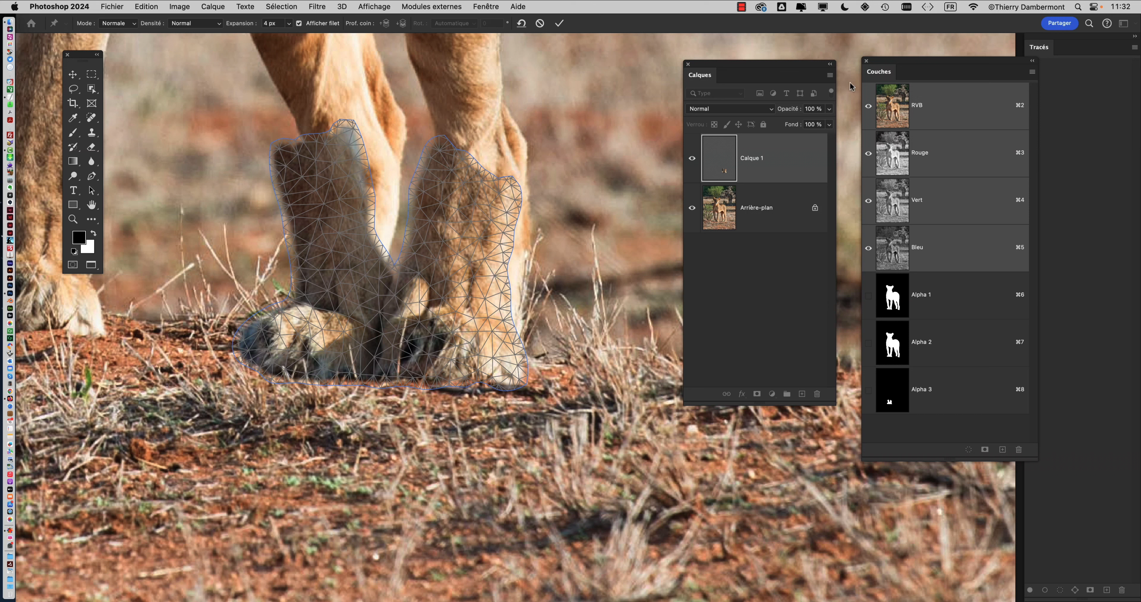
# - View the image with the green, red and blue channels hidden in turn, restoring full RGB display
pyautogui.moveTo(733, 68); pyautogui.dragTo(694, 82)
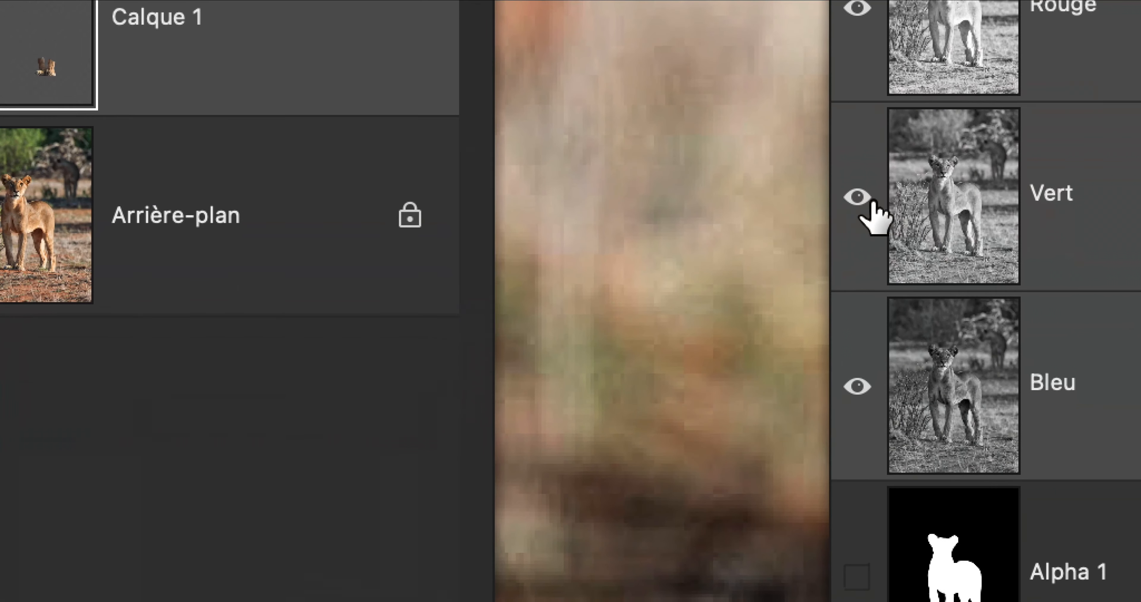
pyautogui.click(864, 200)
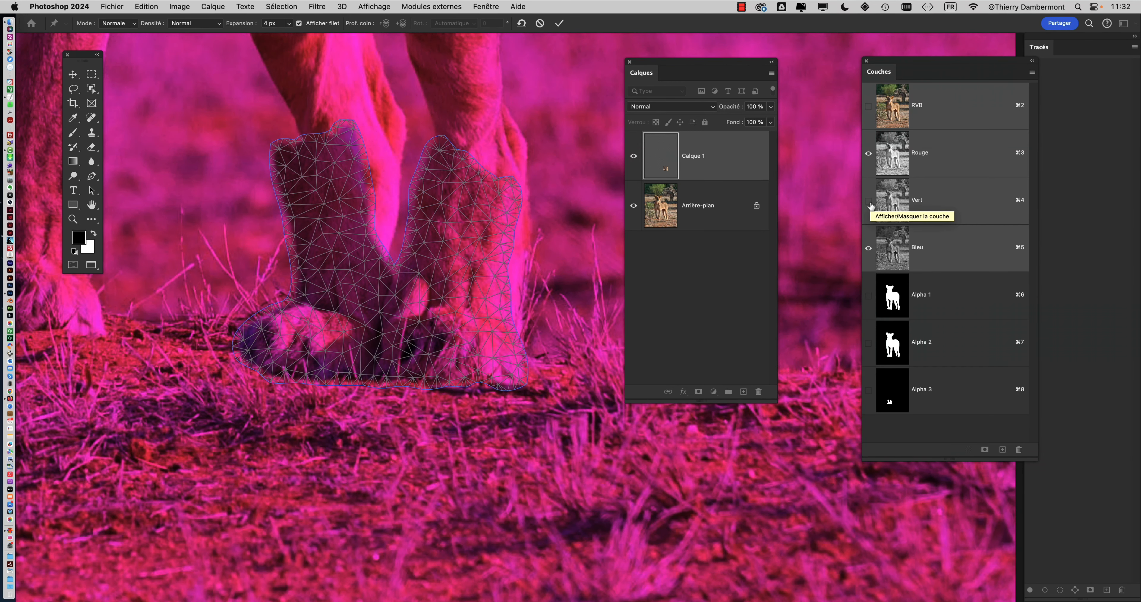
pyautogui.click(868, 202)
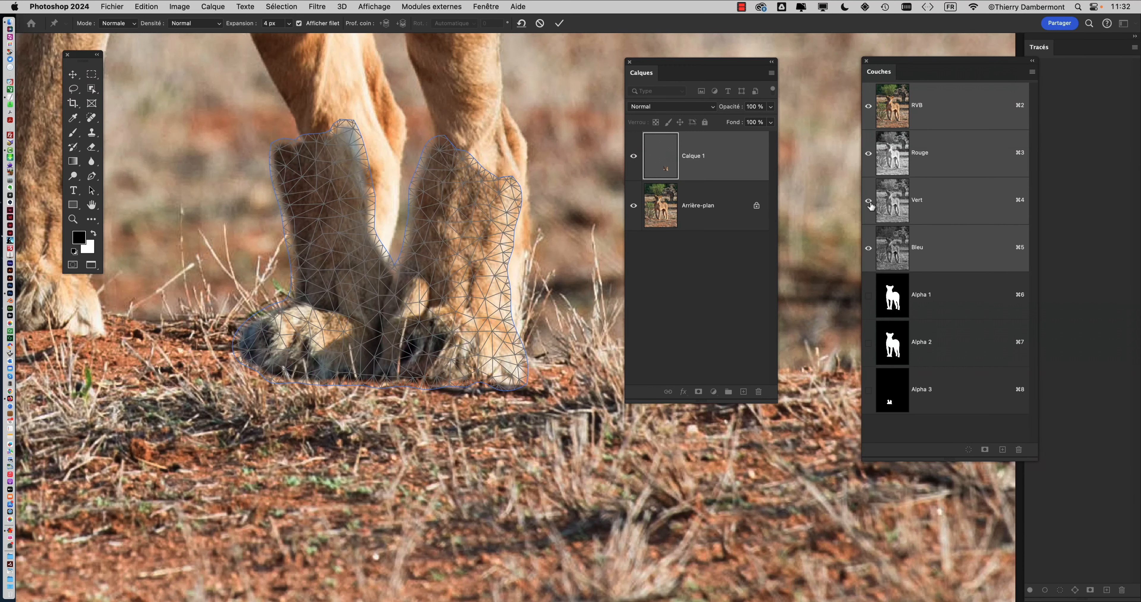
pyautogui.click(868, 155)
pyautogui.click(869, 156)
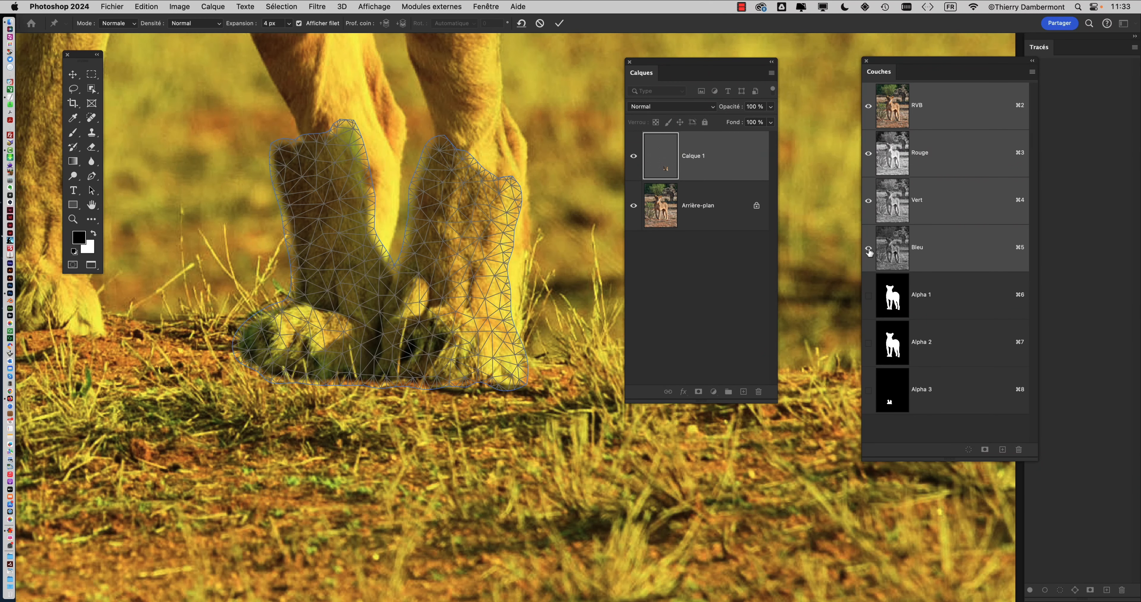
pyautogui.click(868, 205)
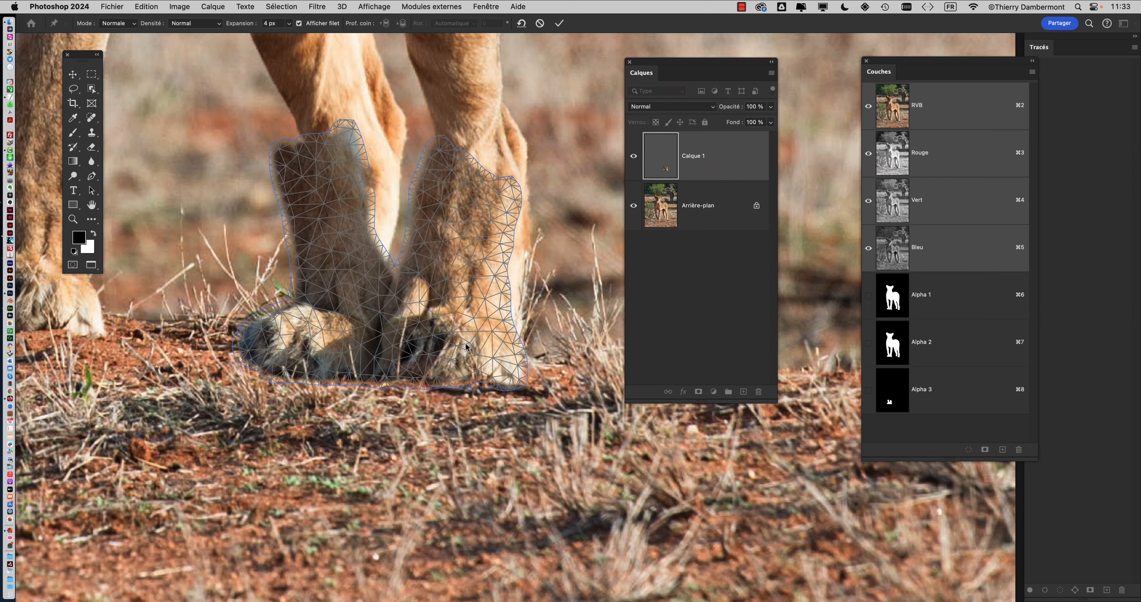
# - Place warp pins on both paws and on the ankle just above each paw
pyautogui.click(454, 359)
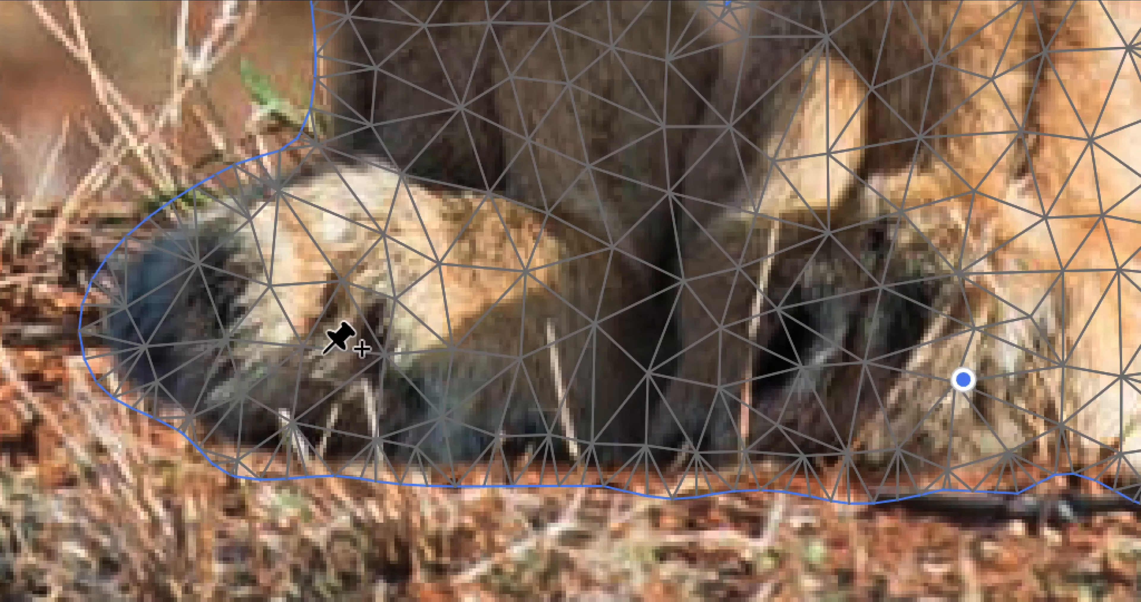
pyautogui.click(325, 353)
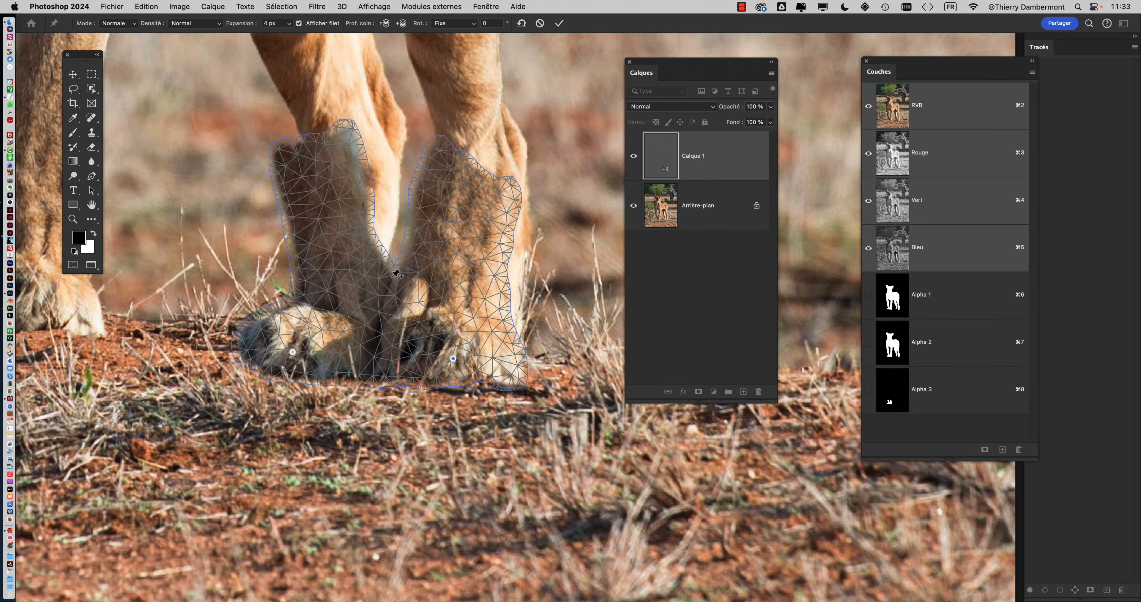
pyautogui.hscroll(-5, 386, 261)
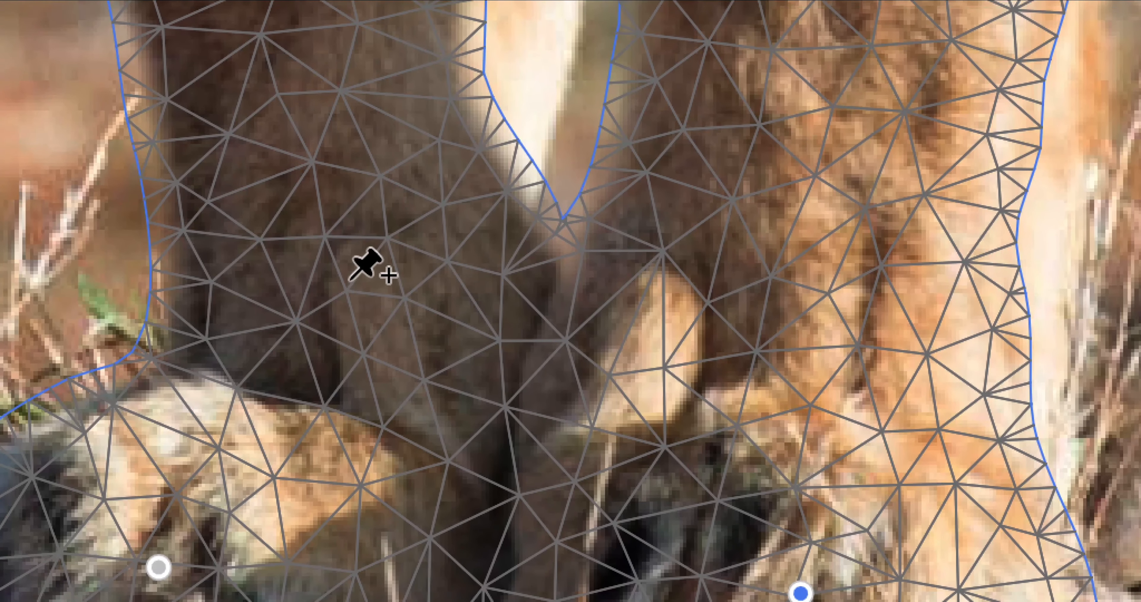
pyautogui.click(351, 277)
pyautogui.hscroll(10, 446, 268)
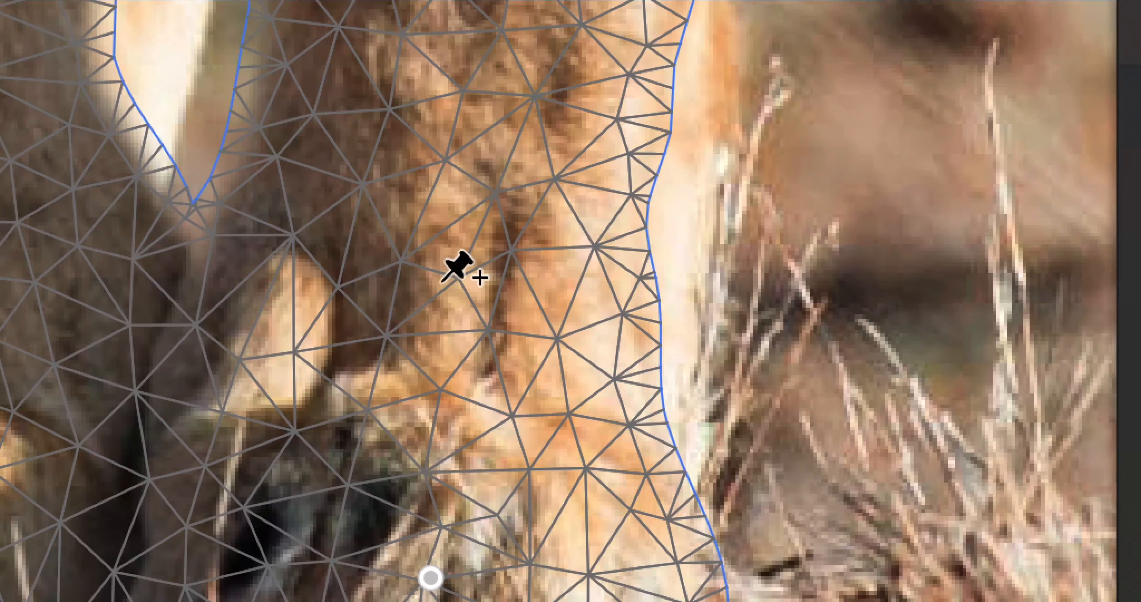
pyautogui.click(446, 281)
# - Place warp pins near the upper end of both leg sections of the cutout
pyautogui.hscroll(-5, 412, 275)
pyautogui.hscroll(-4, 381, 270)
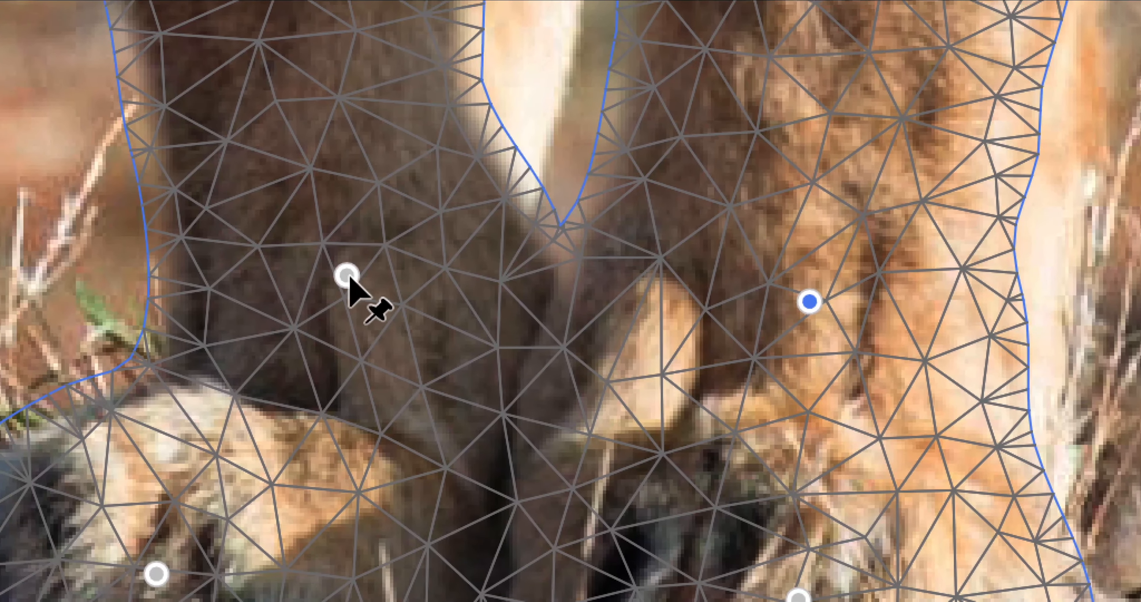
pyautogui.click(346, 272)
pyautogui.scroll(7, 346, 248)
pyautogui.scroll(5, 345, 217)
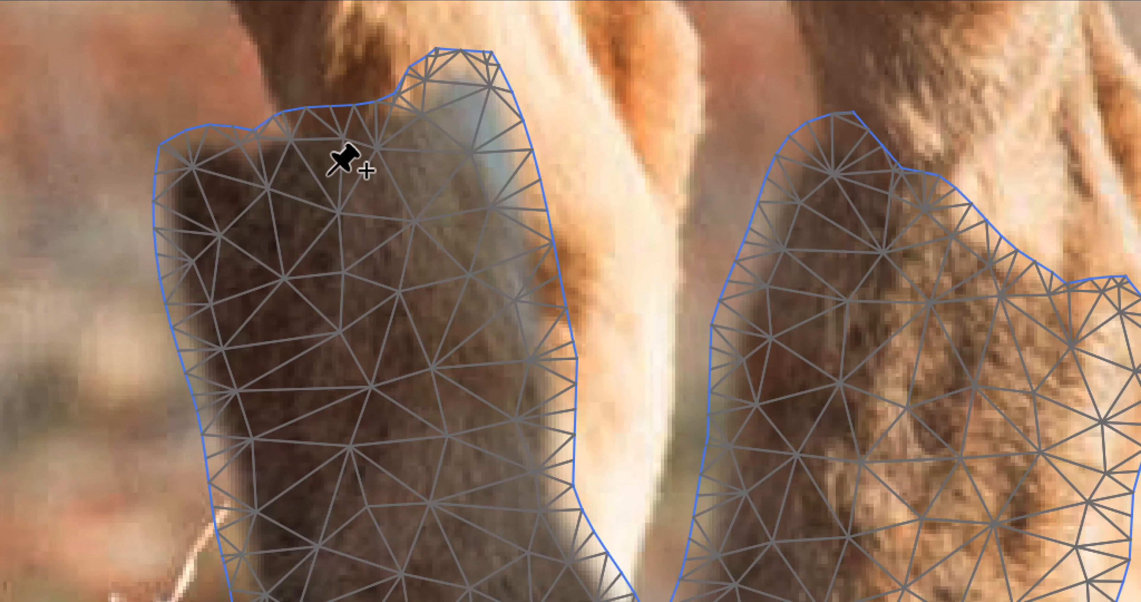
pyautogui.click(313, 175)
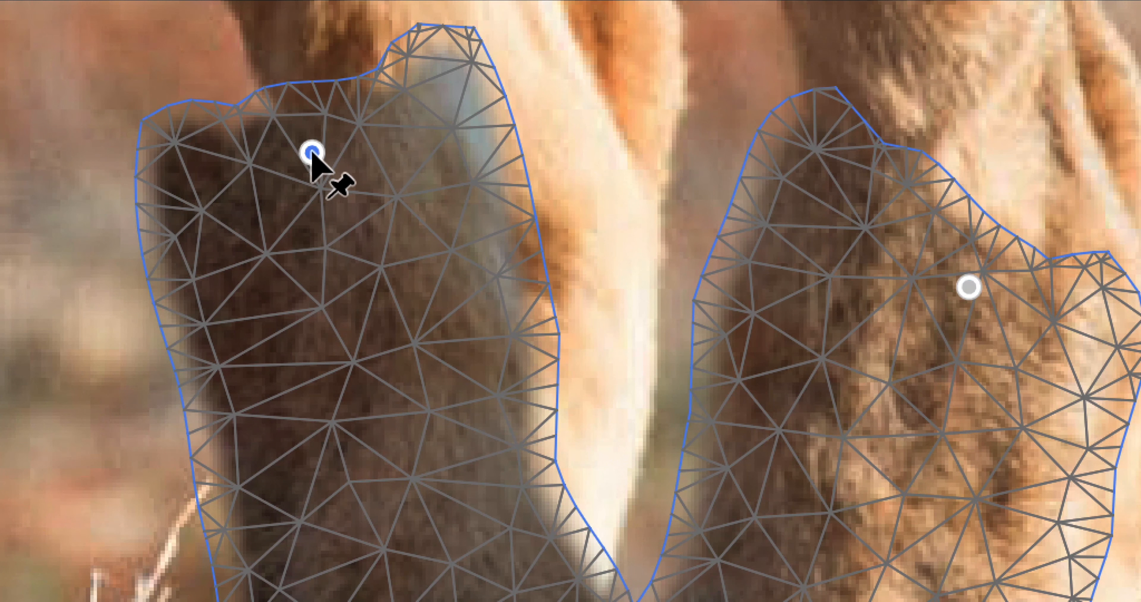
# - Shift the upper and ankle pins of both cutout legs to the right to line up with the lioness's legs
pyautogui.moveTo(312, 153); pyautogui.dragTo(338, 150)
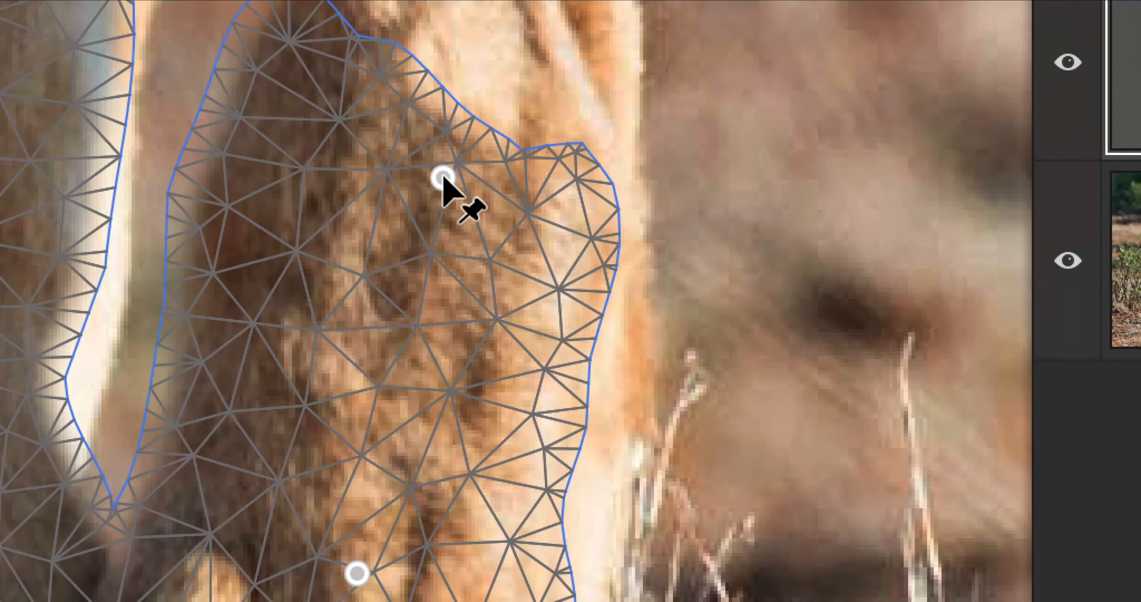
pyautogui.click(862, 303)
pyautogui.moveTo(453, 181); pyautogui.dragTo(461, 179)
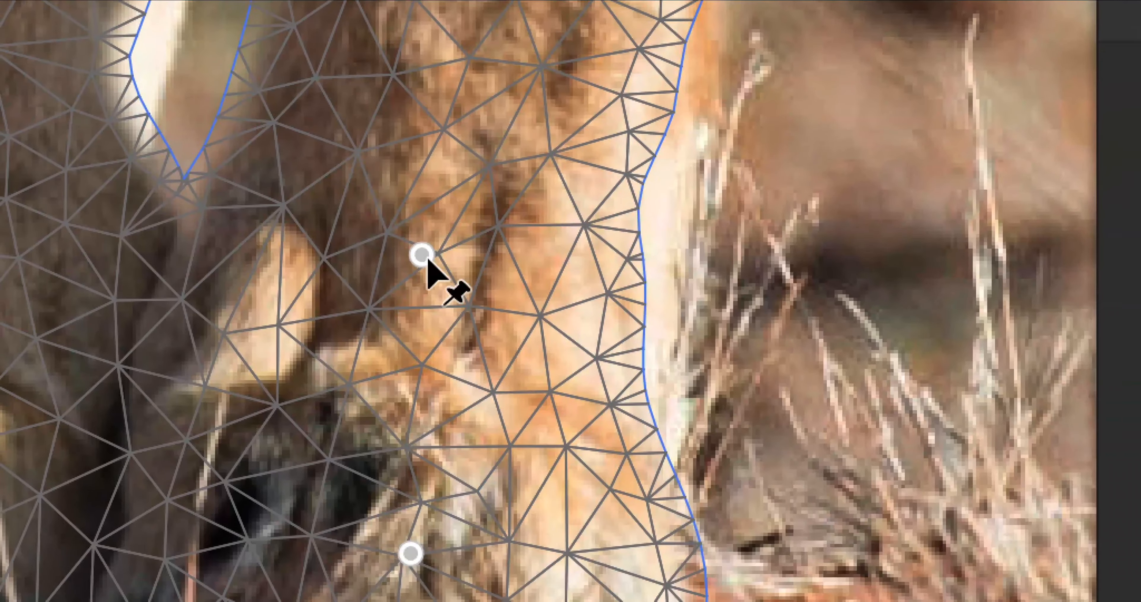
pyautogui.moveTo(425, 257); pyautogui.dragTo(441, 259)
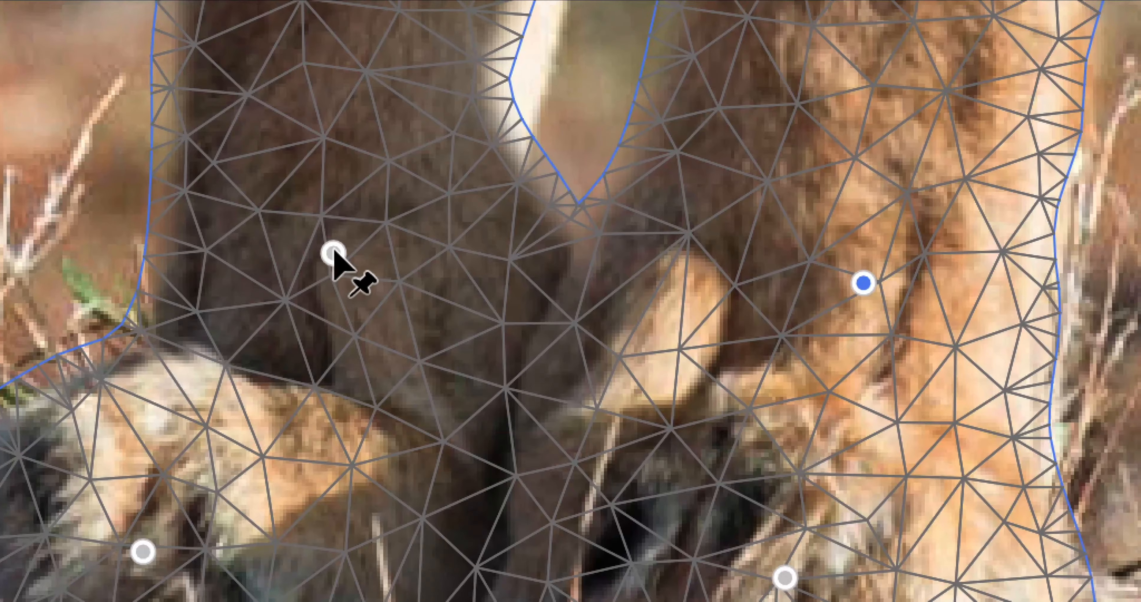
pyautogui.moveTo(344, 246); pyautogui.dragTo(344, 247)
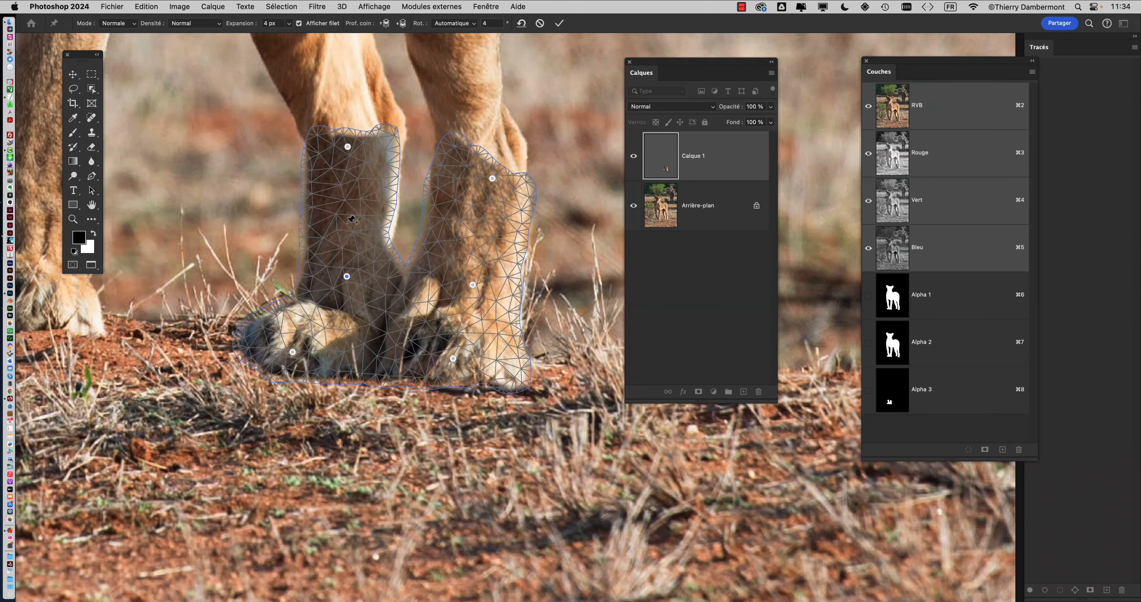
# - Refine the left leg's upper and ankle pins and nudge the right leg's upper pin to match the legs behind
pyautogui.moveTo(348, 147); pyautogui.dragTo(354, 157)
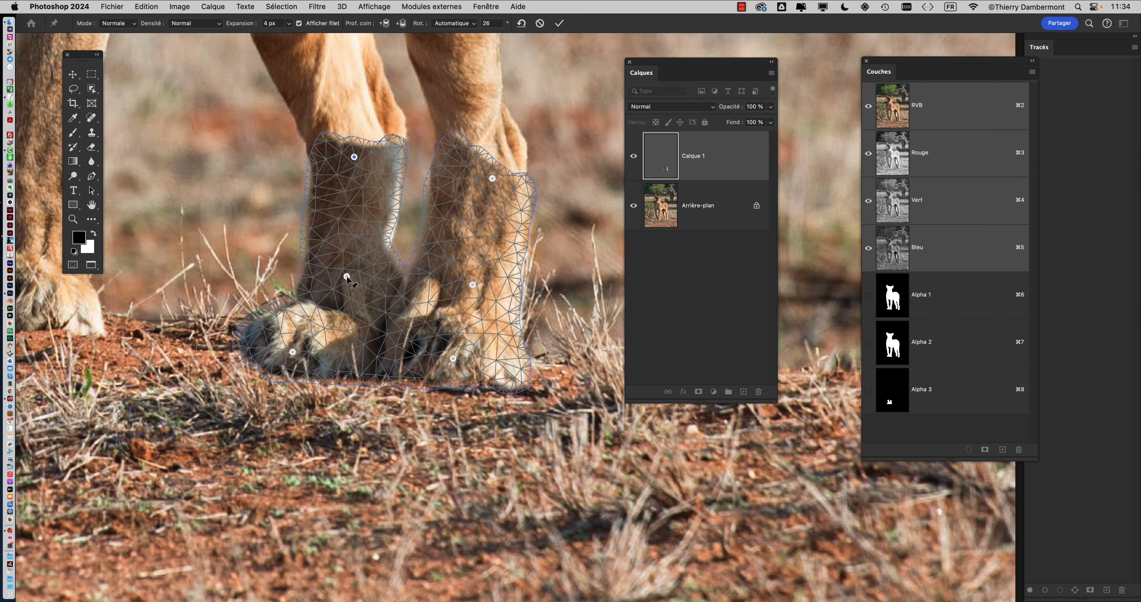
pyautogui.moveTo(347, 277); pyautogui.dragTo(352, 274)
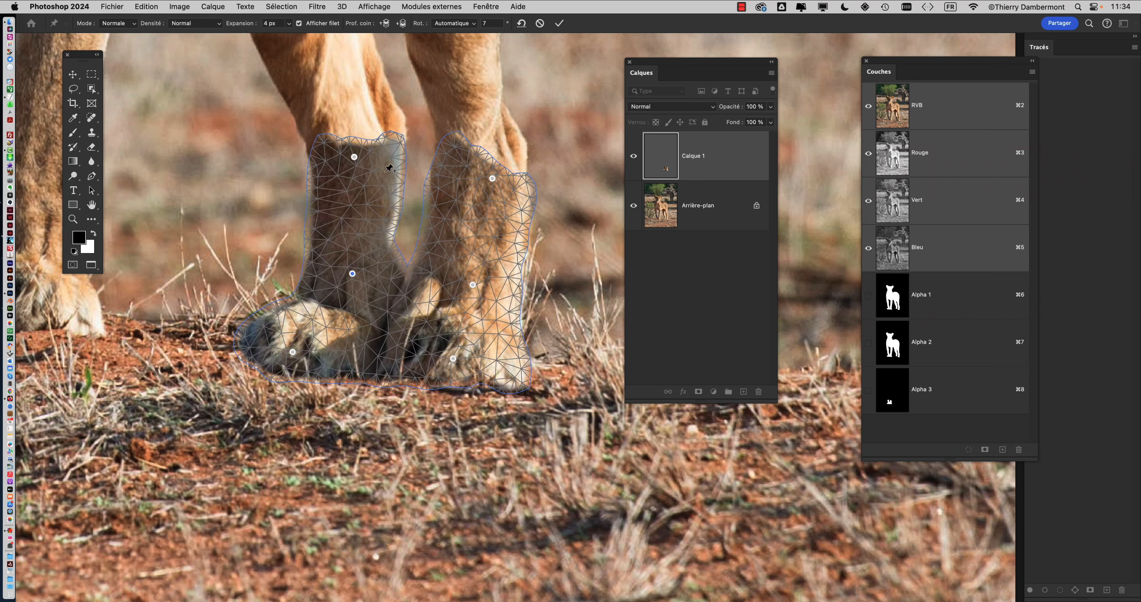
pyautogui.moveTo(492, 182); pyautogui.dragTo(495, 184)
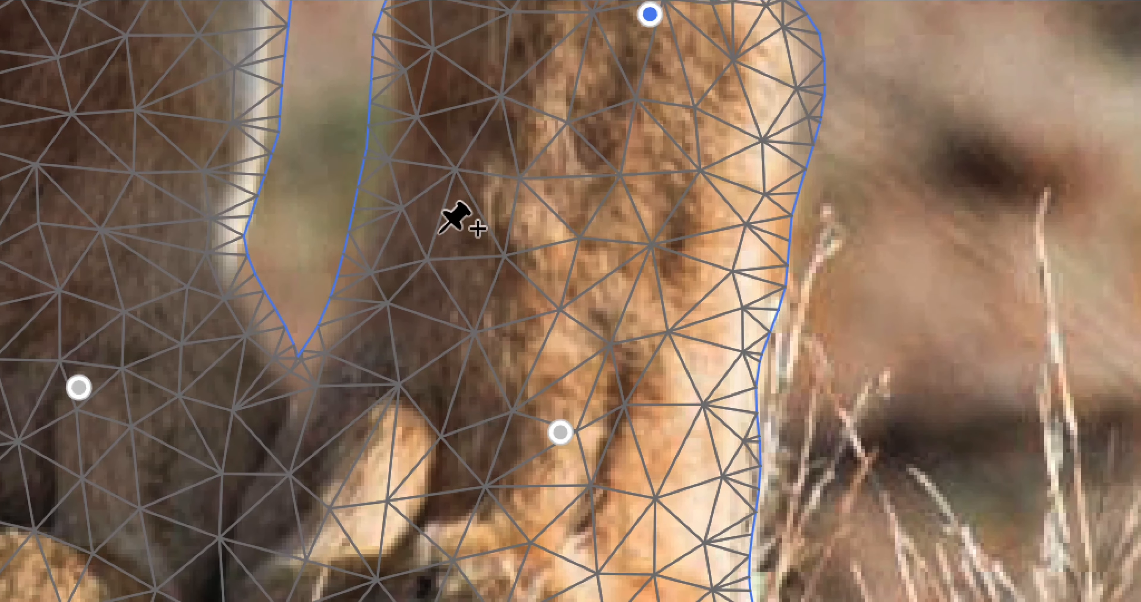
# - Add a mid-height pin on each leg, adjust them to the leg contours, and pull the right leg's upper pin slightly left
pyautogui.click(470, 256)
pyautogui.moveTo(470, 256); pyautogui.dragTo(449, 241)
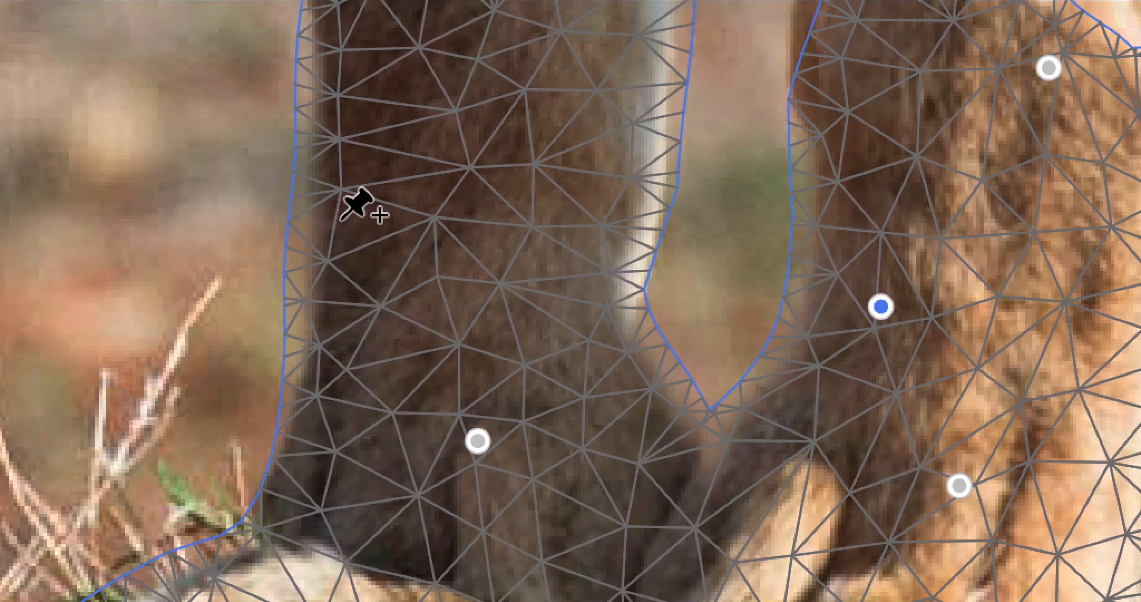
pyautogui.click(342, 219)
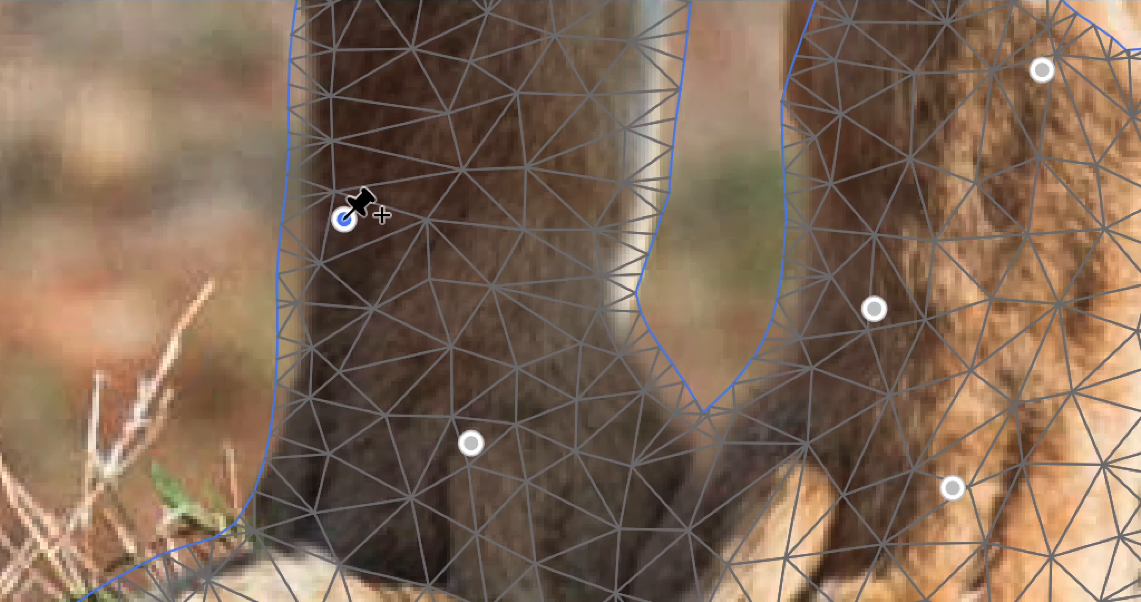
pyautogui.moveTo(344, 218); pyautogui.dragTo(349, 222)
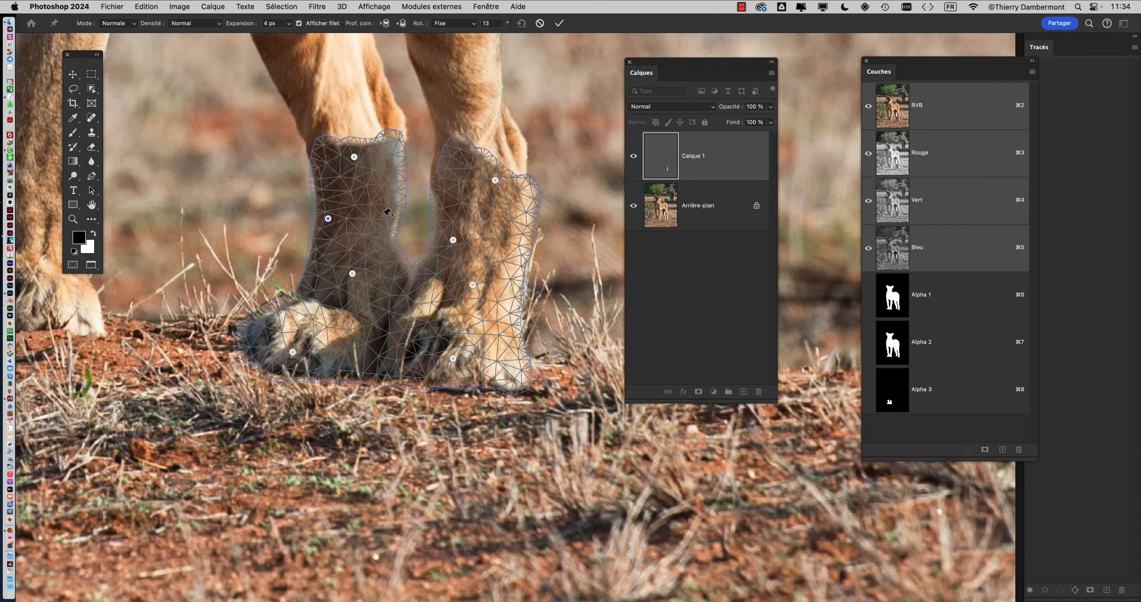
pyautogui.moveTo(452, 241); pyautogui.dragTo(456, 243)
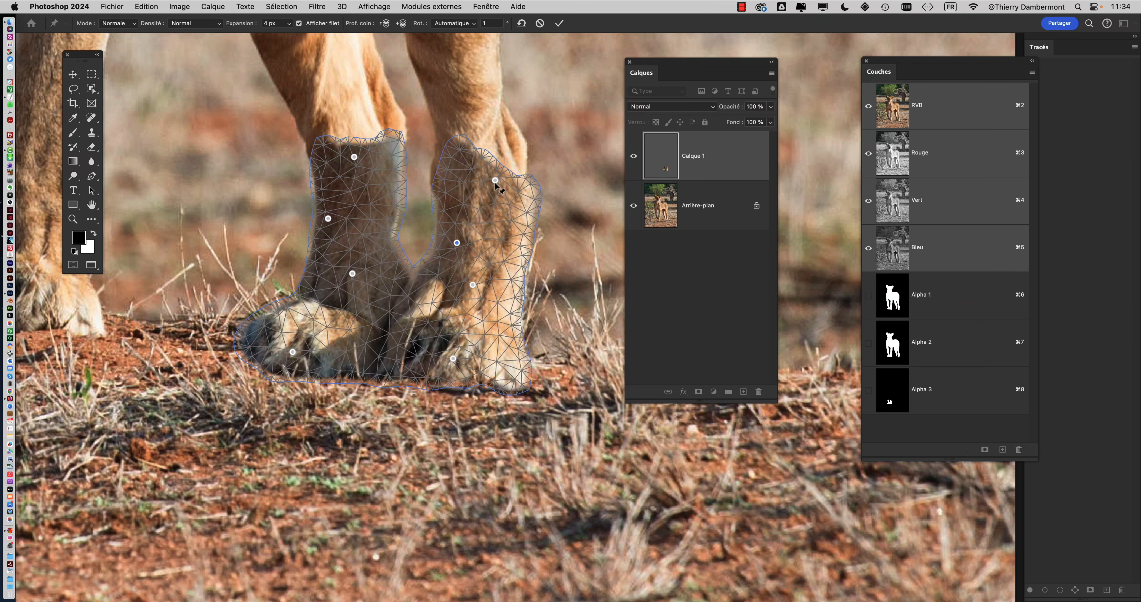
pyautogui.moveTo(494, 180); pyautogui.dragTo(488, 178)
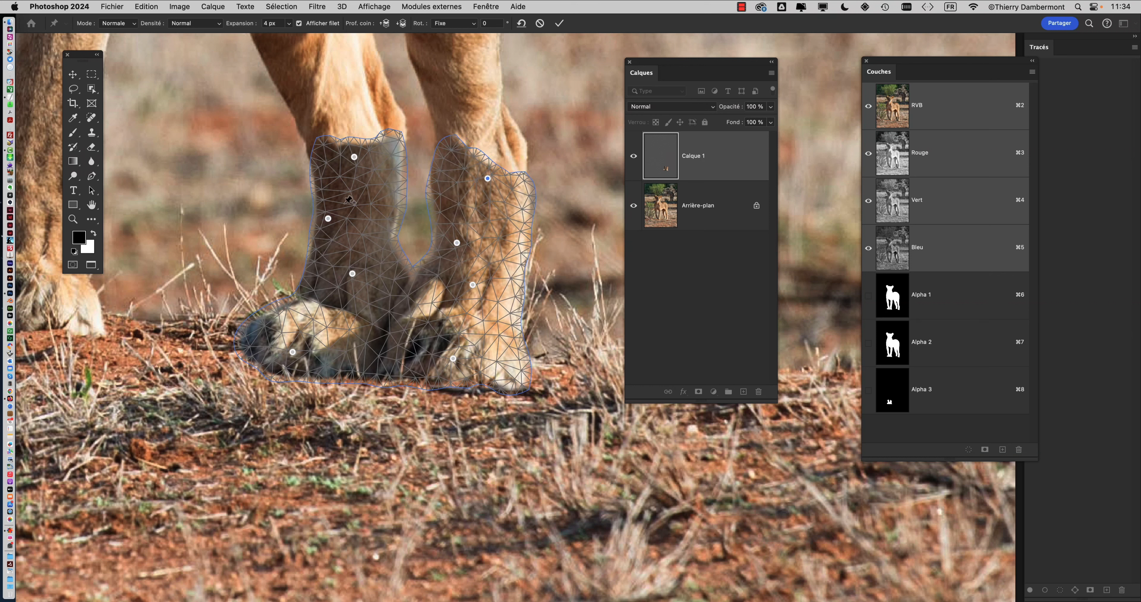
# - Nudge the left leg's upper pin slightly right and apply the puppet warp
pyautogui.moveTo(354, 157); pyautogui.dragTo(355, 157)
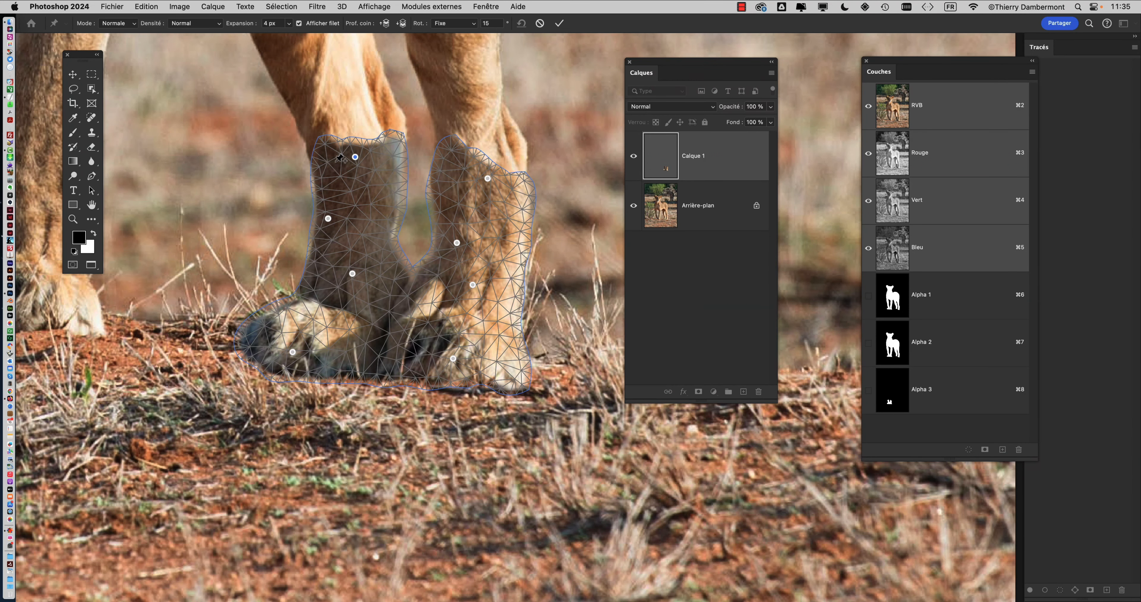
pyautogui.click(146, 6)
pyautogui.click(146, 6)
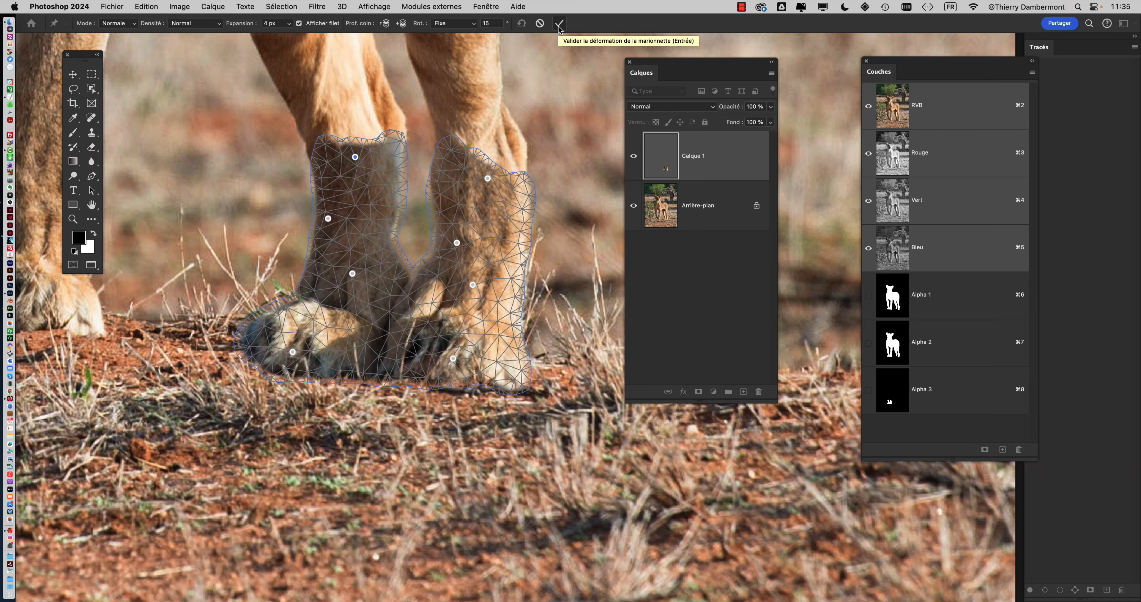
pyautogui.click(559, 24)
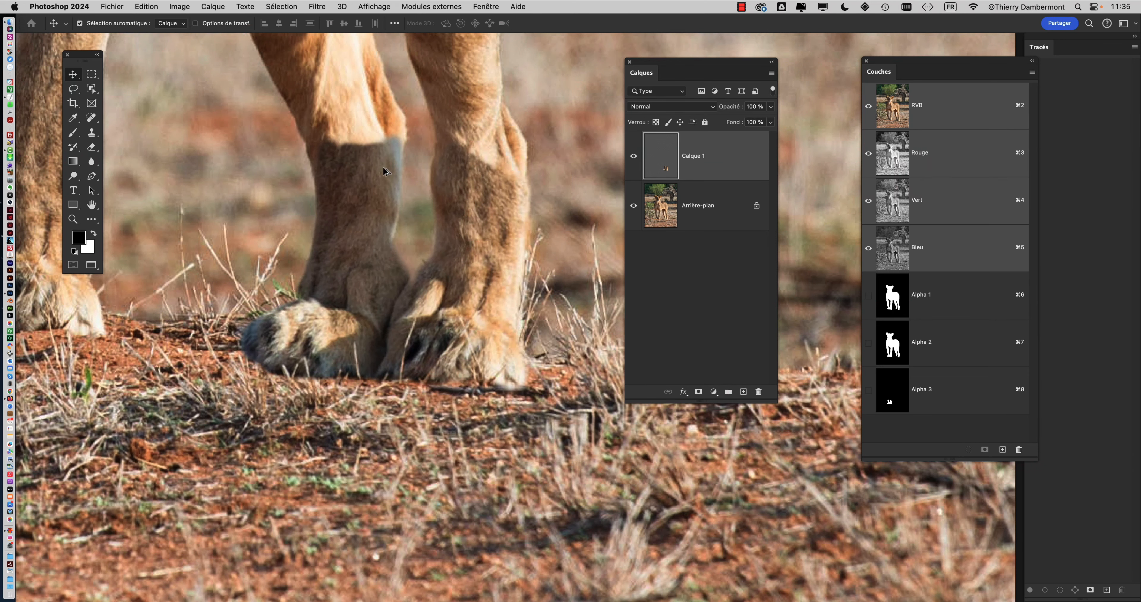
# - Save the document as a new Photoshop file named "Lionne - 04.psd" in the PHOTOSHOP folder with maximum compatibility
pyautogui.scroll(3, 383, 166)
pyautogui.moveTo(665, 59); pyautogui.dragTo(730, 57)
pyautogui.click(123, 6)
pyautogui.click(122, 5)
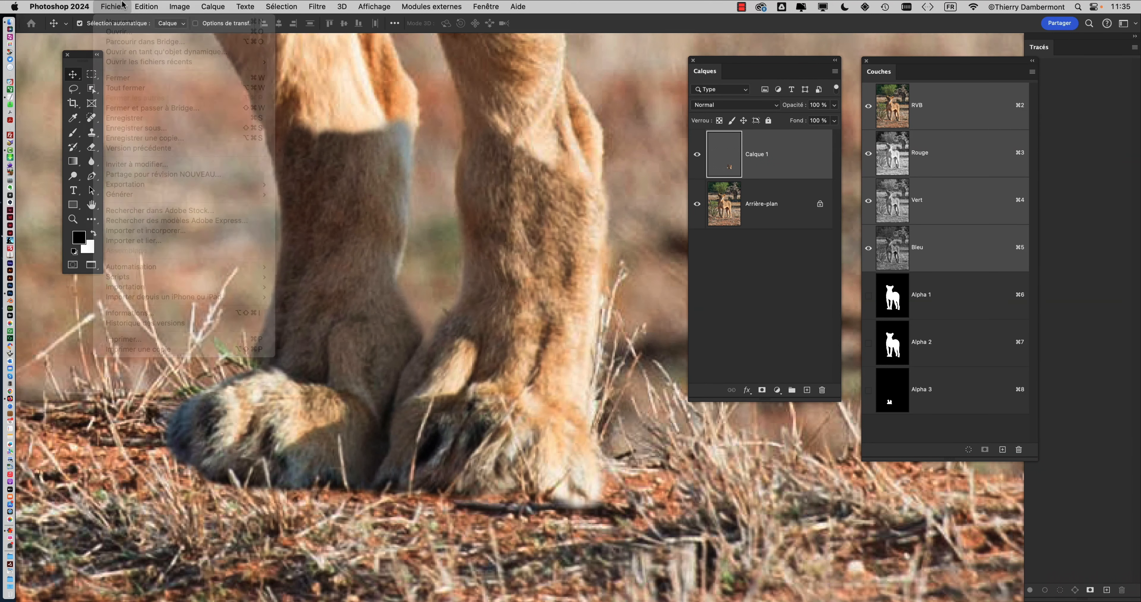
pyautogui.click(123, 6)
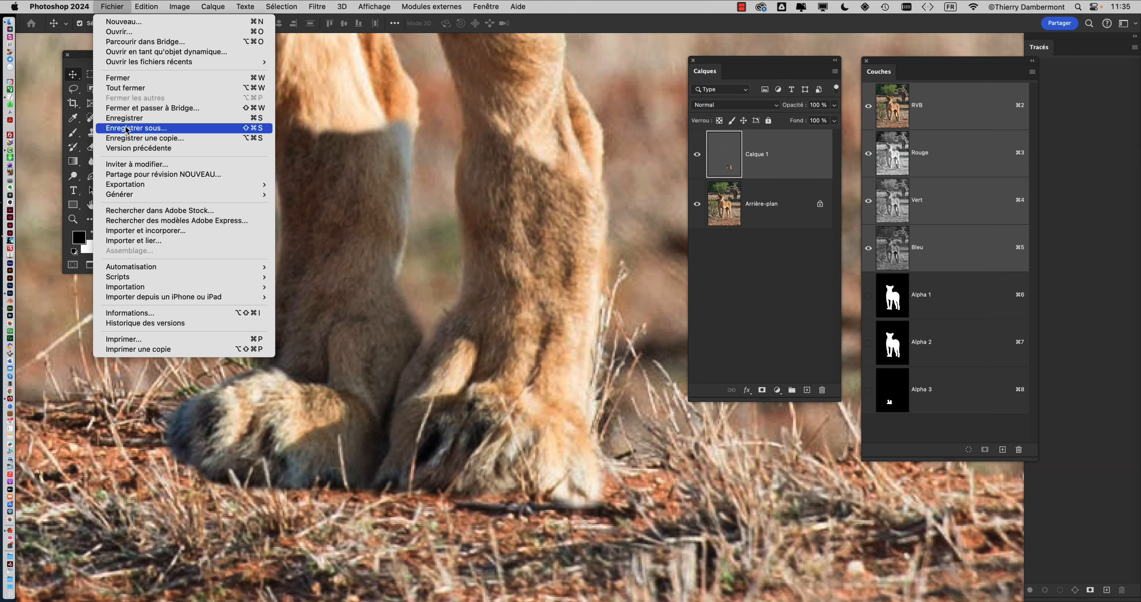
pyautogui.click(127, 130)
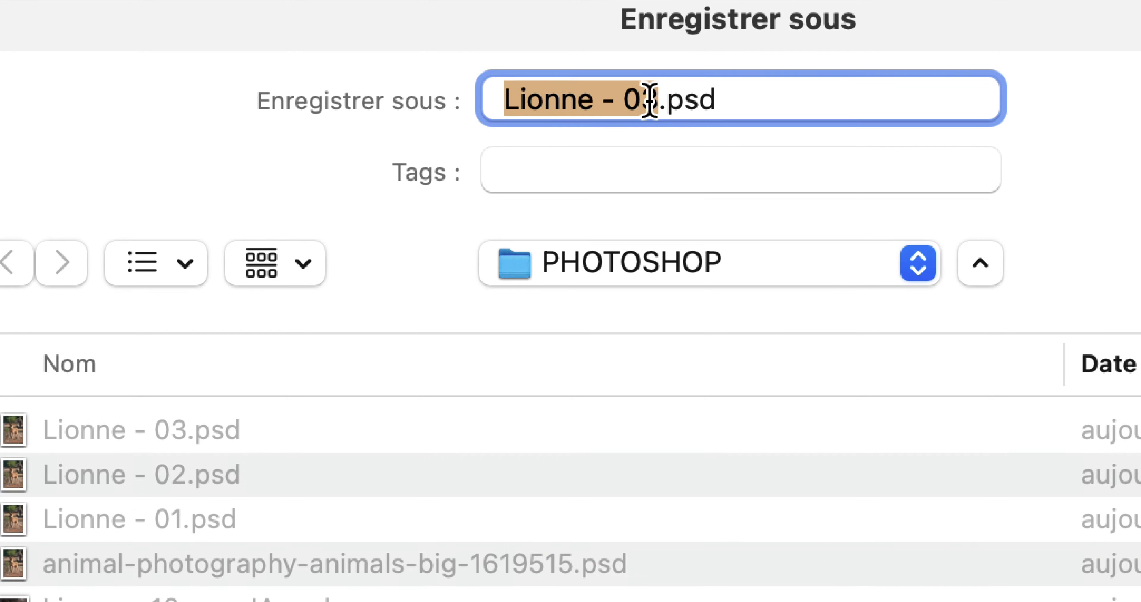
pyautogui.click(650, 99)
pyautogui.hotkey('shift', 'Left')
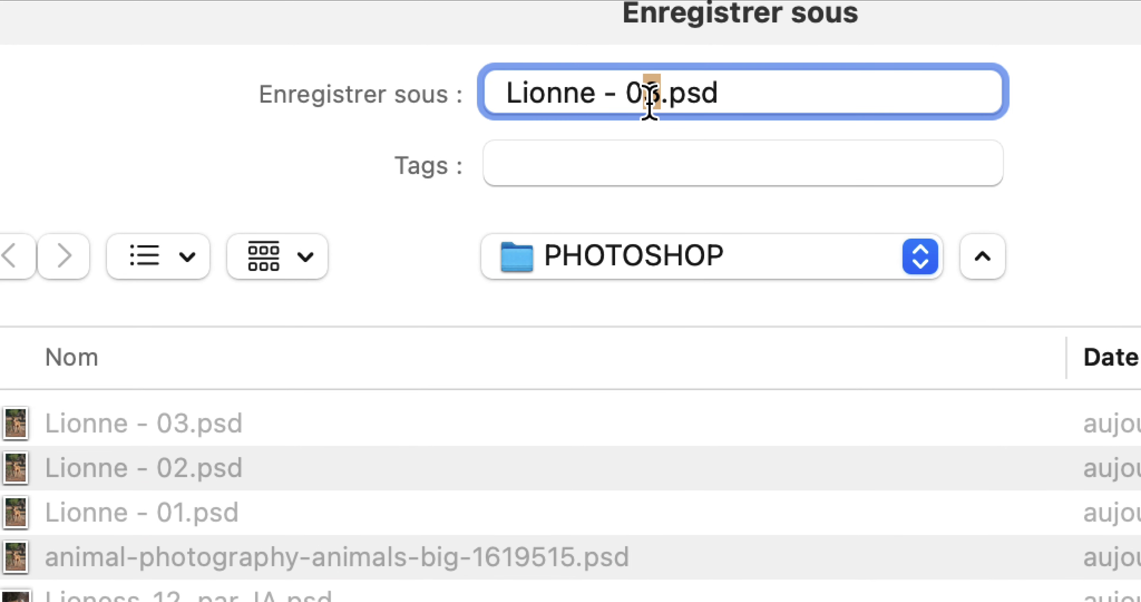
pyautogui.write('4')
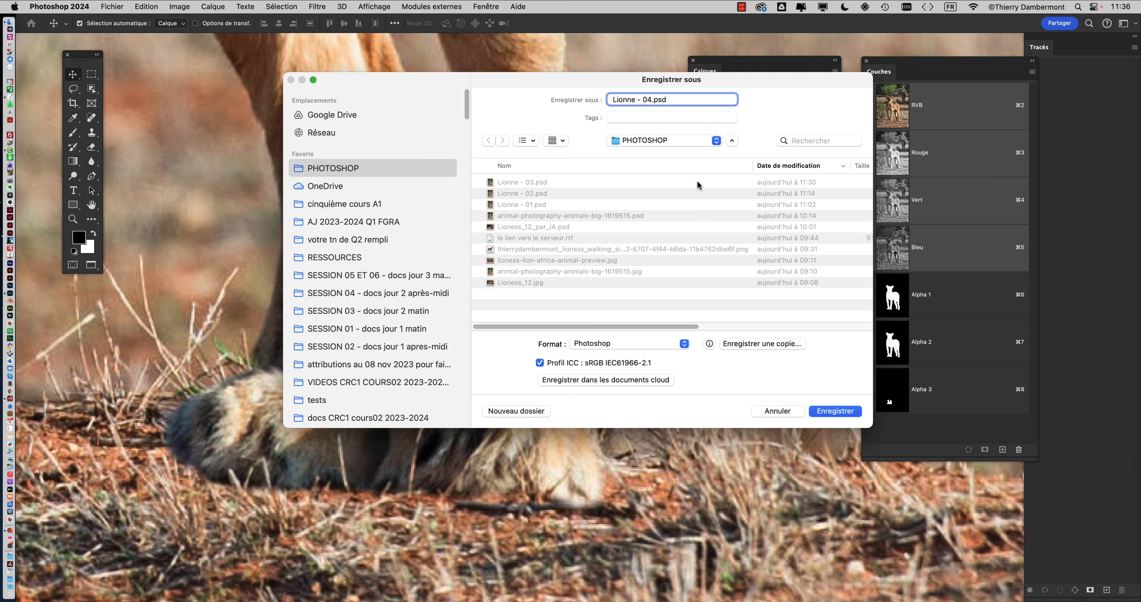
pyautogui.click(847, 414)
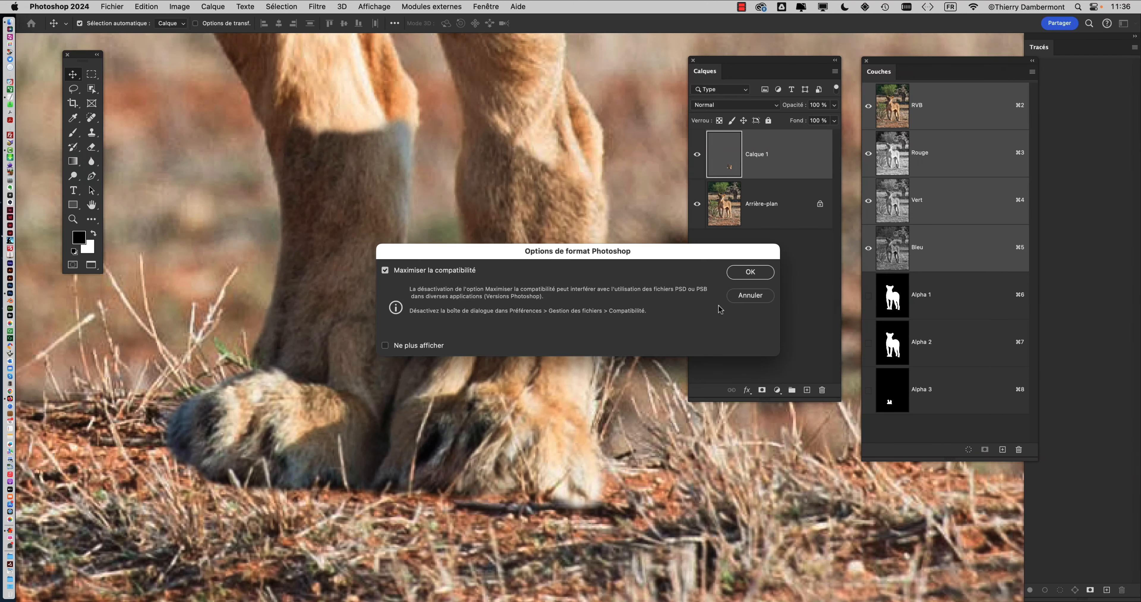
pyautogui.click(749, 271)
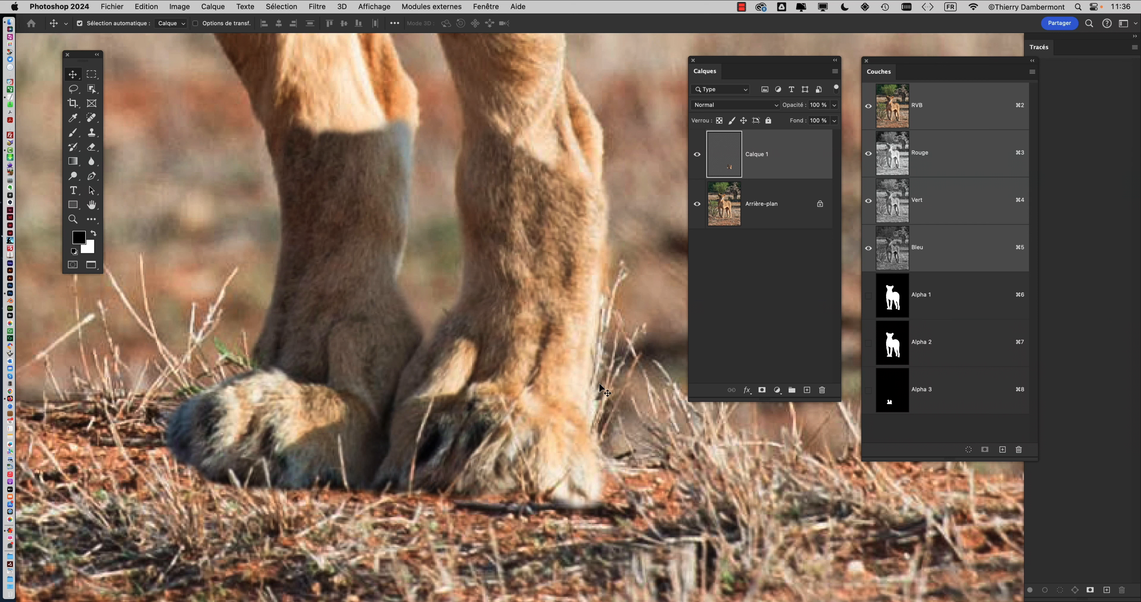
# - Save again over Lionne - 04.psd with maximum compatibility, enabling "Ne plus afficher" for the format options
pyautogui.click(107, 6)
pyautogui.click(142, 128)
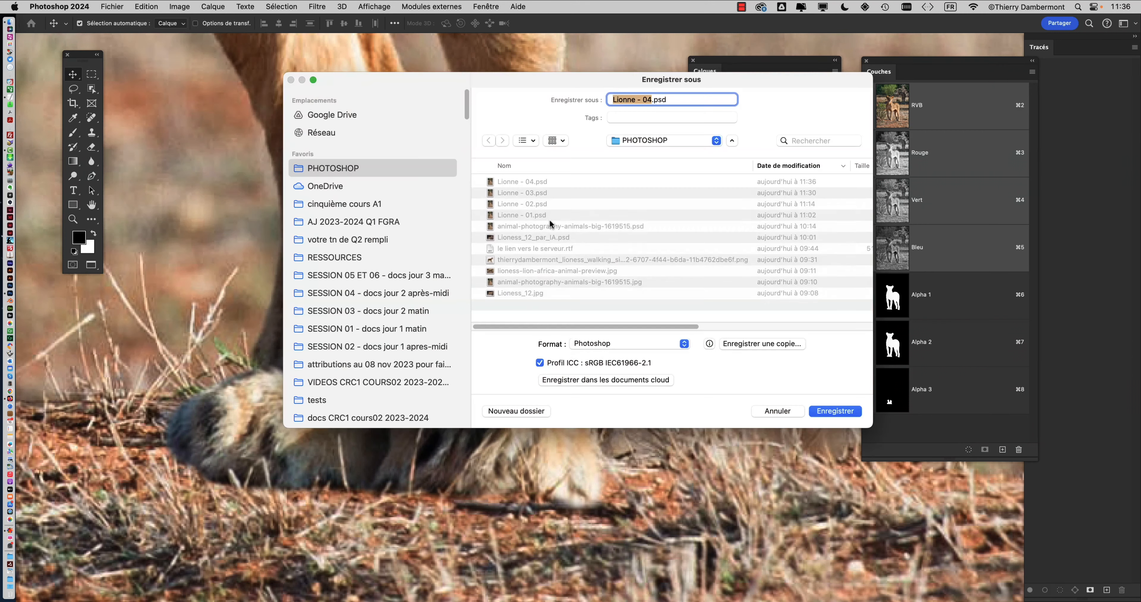
pyautogui.click(836, 412)
pyautogui.click(642, 308)
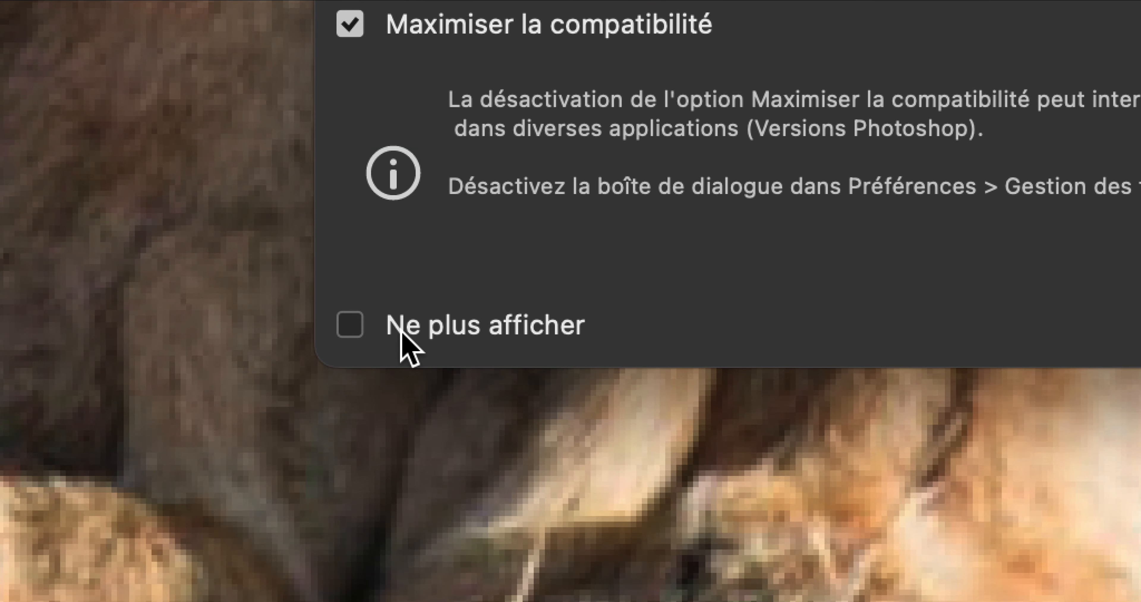
pyautogui.click(401, 332)
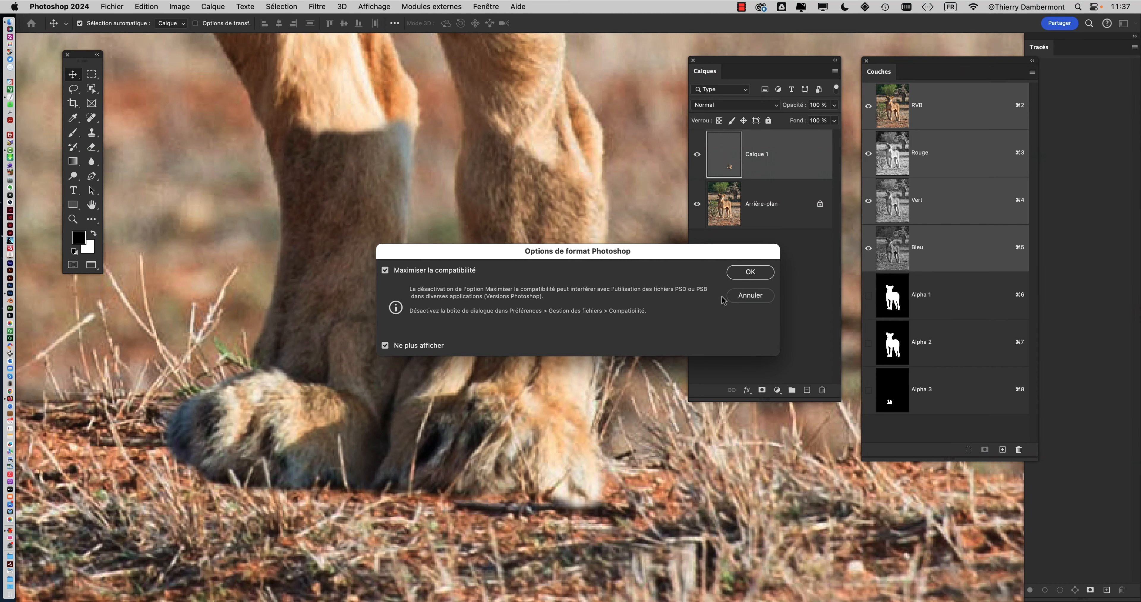
pyautogui.click(744, 276)
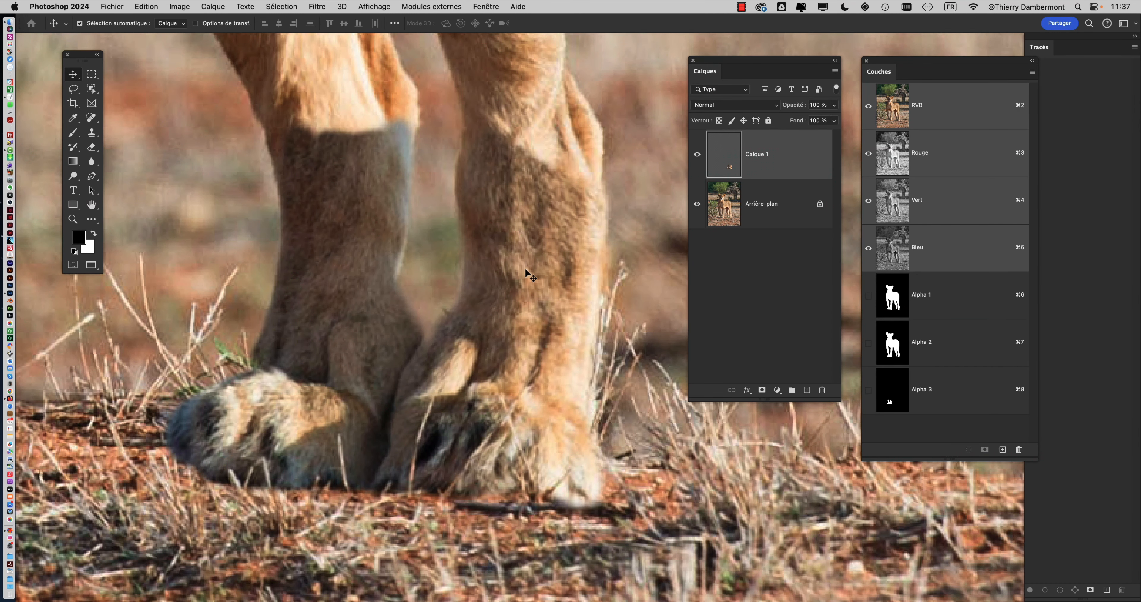
# - Check the PSD and PSB compatibility setting in the file handling preferences, then close them without changes
pyautogui.press('super')
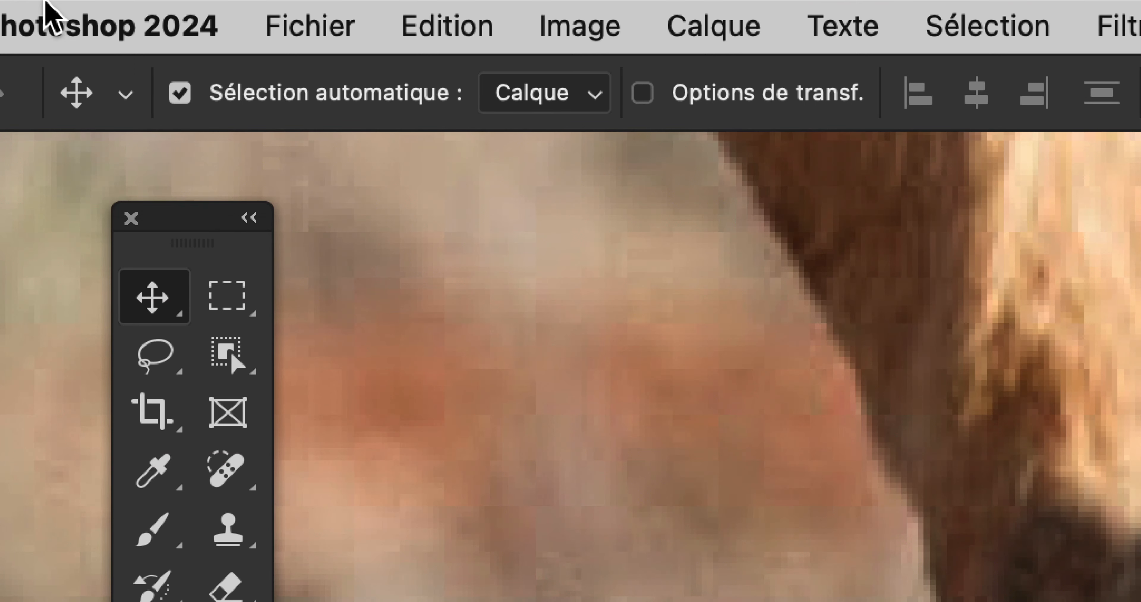
pyautogui.click(47, 14)
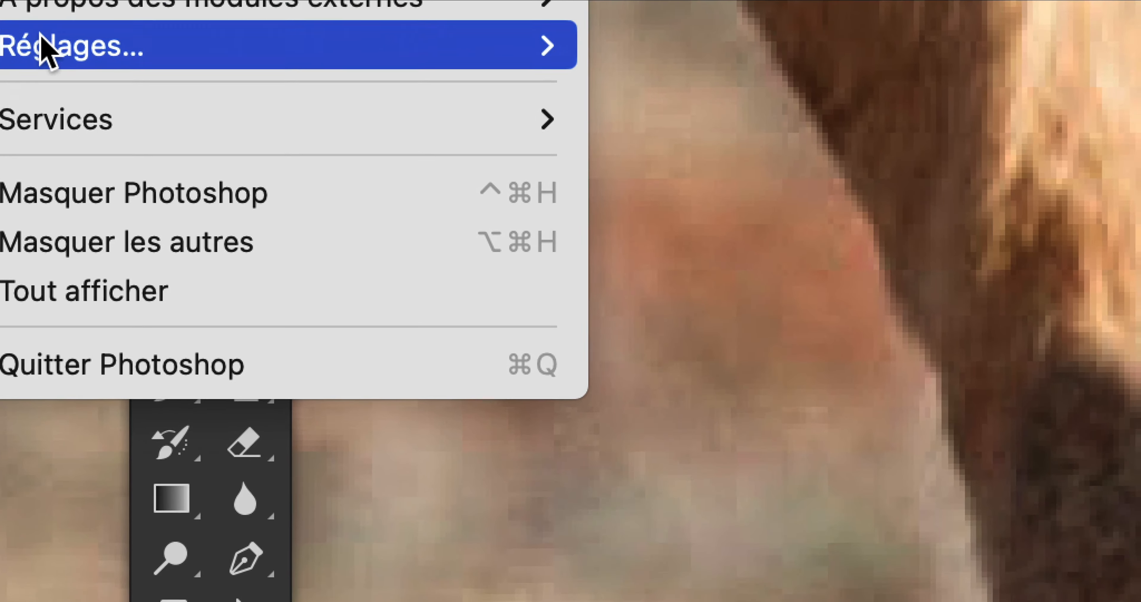
pyautogui.moveTo(268, 171)
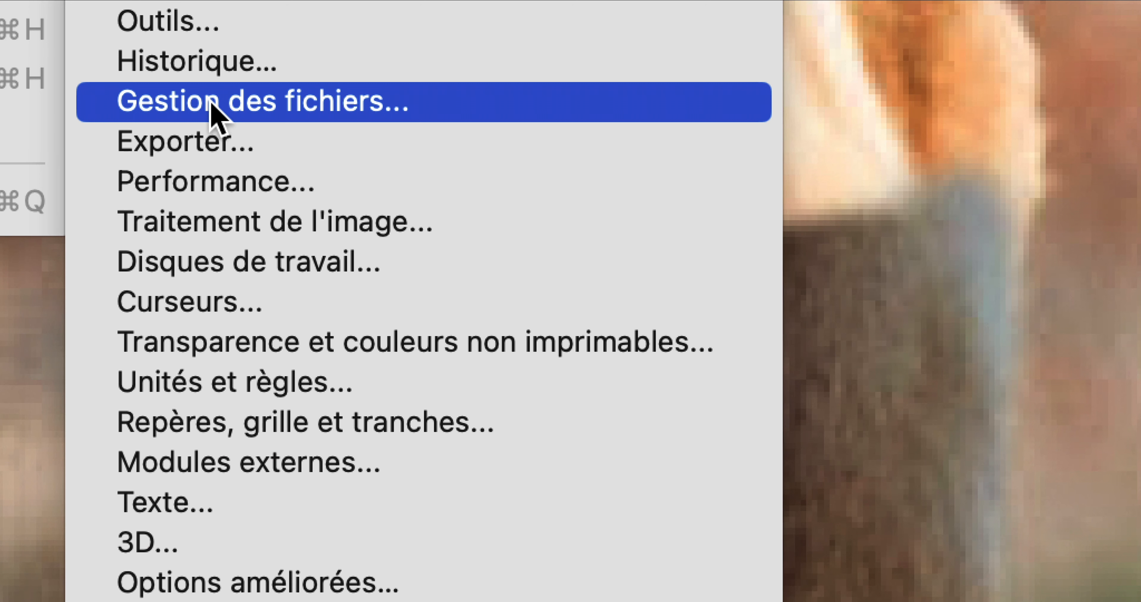
pyautogui.click(211, 113)
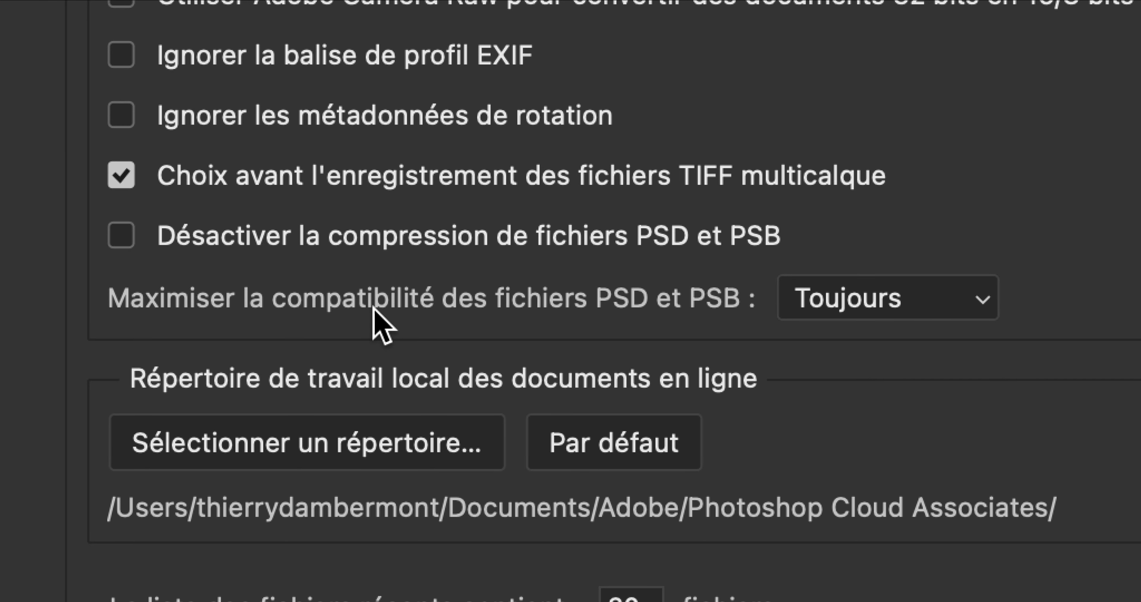
pyautogui.click(837, 305)
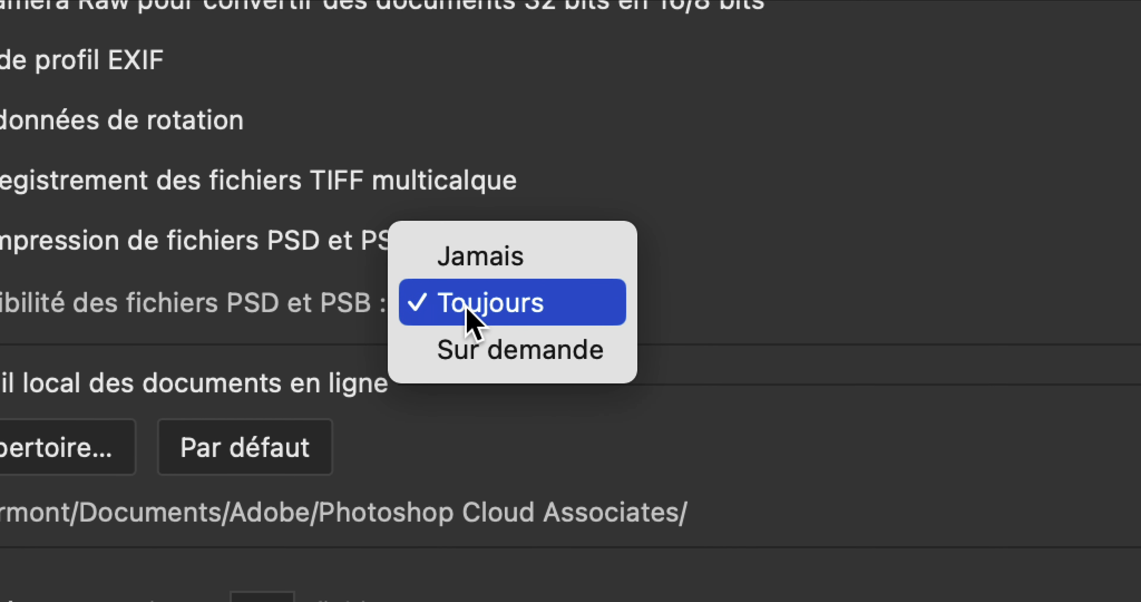
pyautogui.click(810, 320)
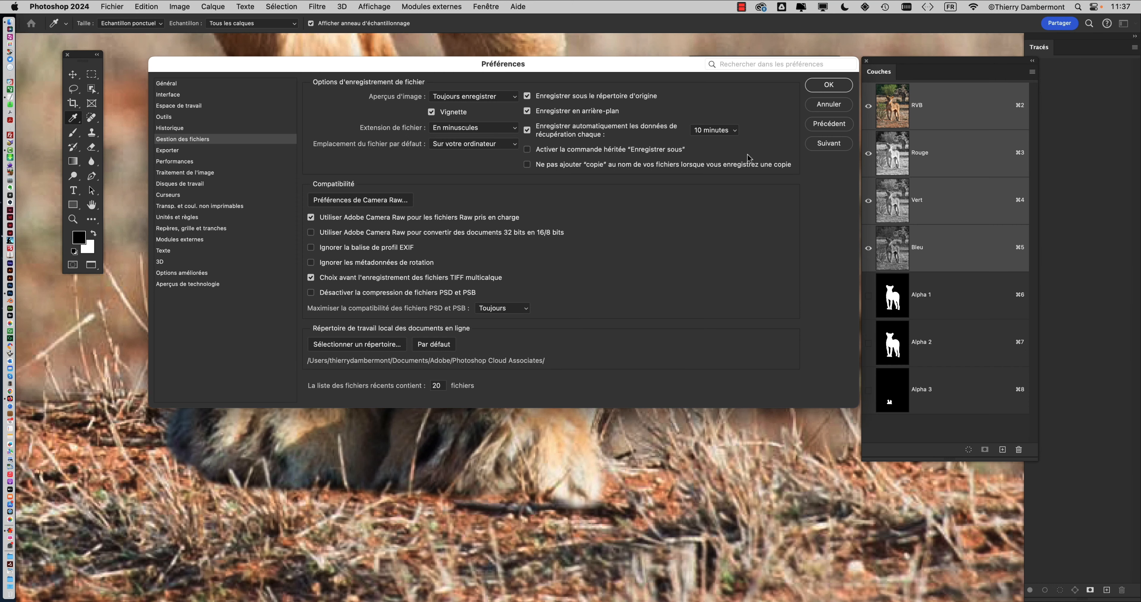
pyautogui.click(813, 109)
pyautogui.press('v')
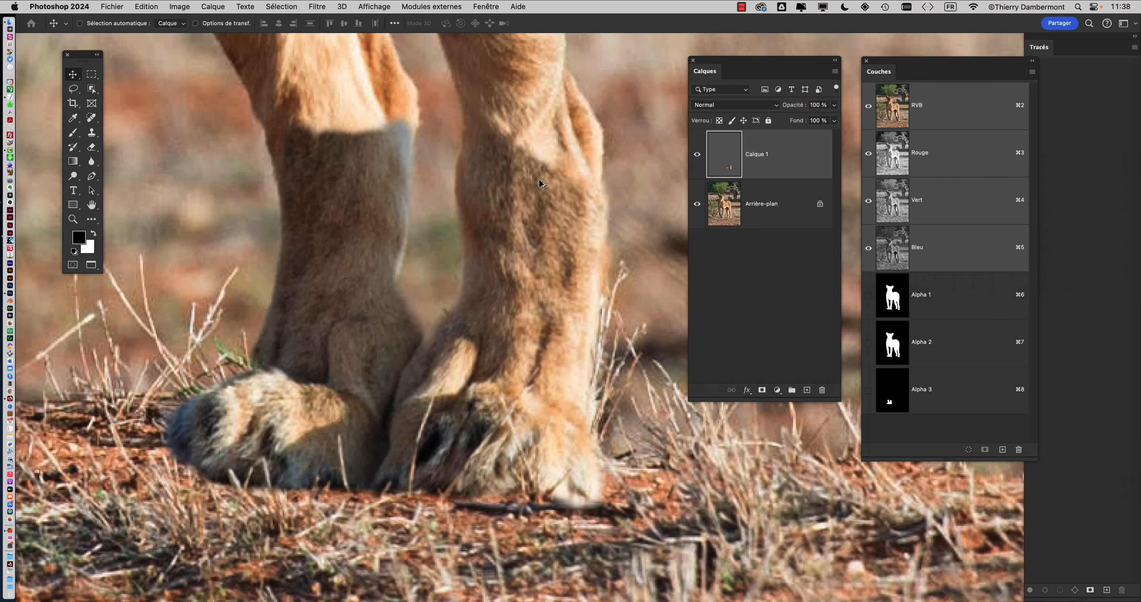
pyautogui.scroll(-5, 539, 182)
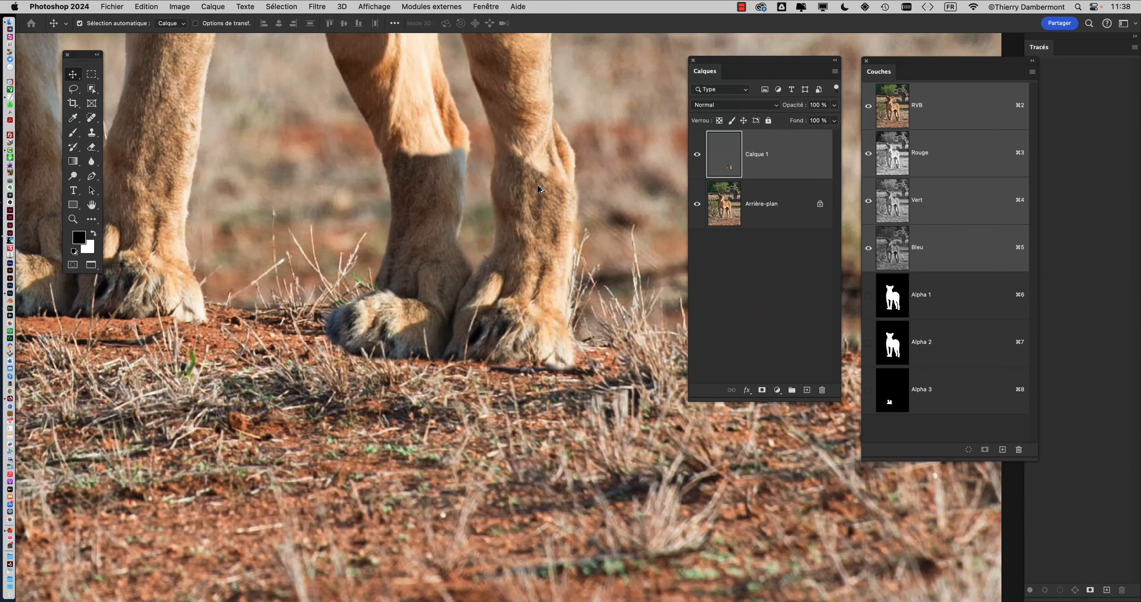
pyautogui.scroll(-4, 538, 185)
pyautogui.moveTo(537, 217); pyautogui.dragTo(546, 387)
pyautogui.scroll(-4, 562, 349)
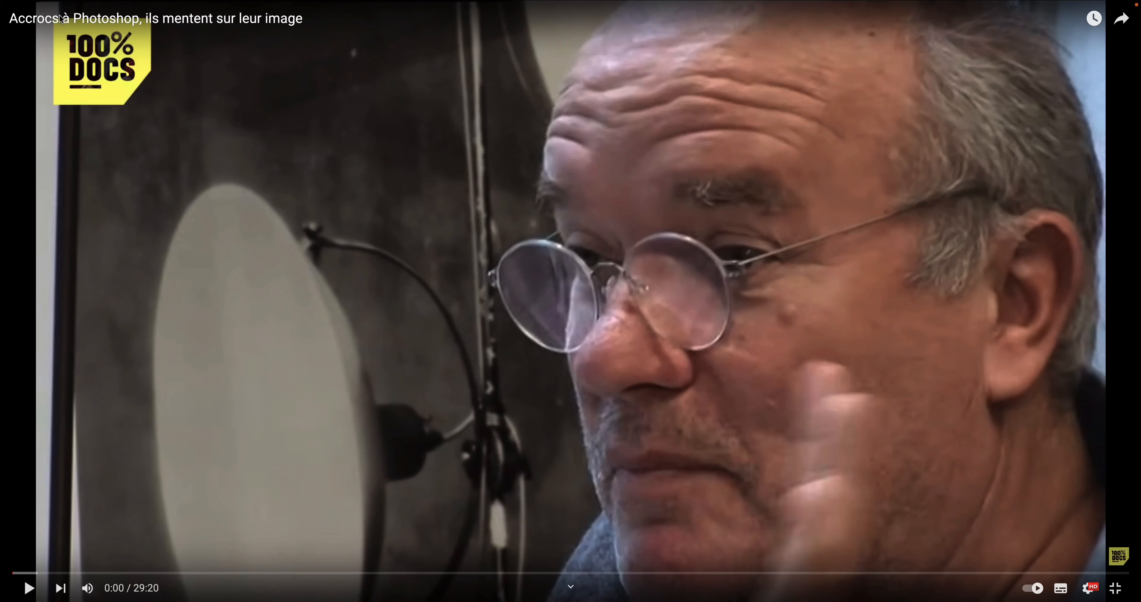
# - Skip through the YouTube documentary "Accrocs à Photoshop, ils mentent sur leur image" to 23:31
pyautogui.moveTo(62, 574); pyautogui.dragTo(760, 573)
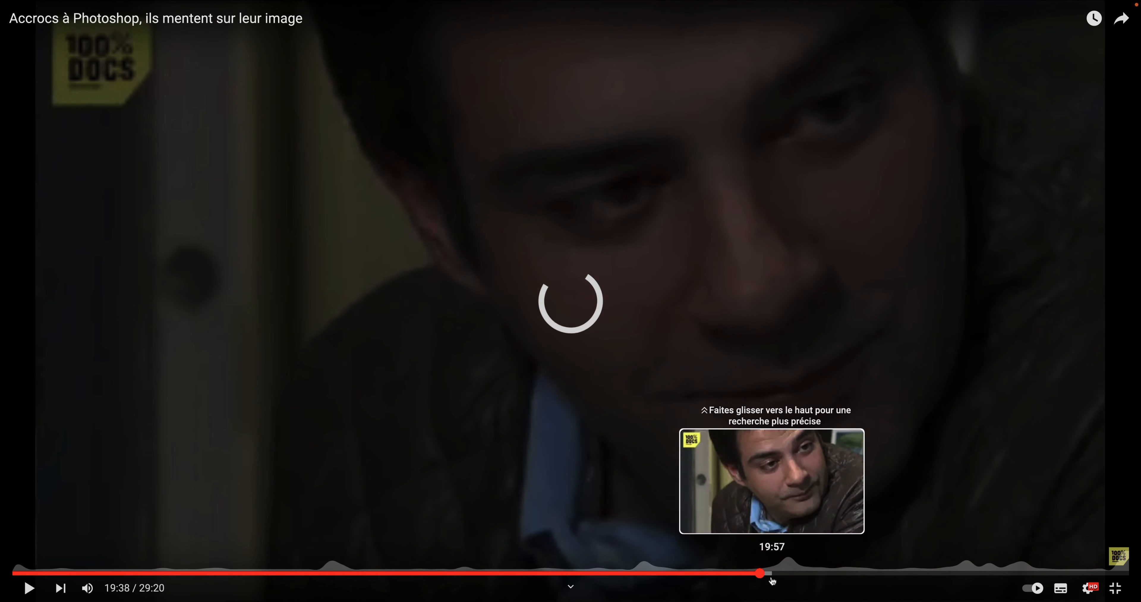
pyautogui.moveTo(764, 580); pyautogui.dragTo(886, 575)
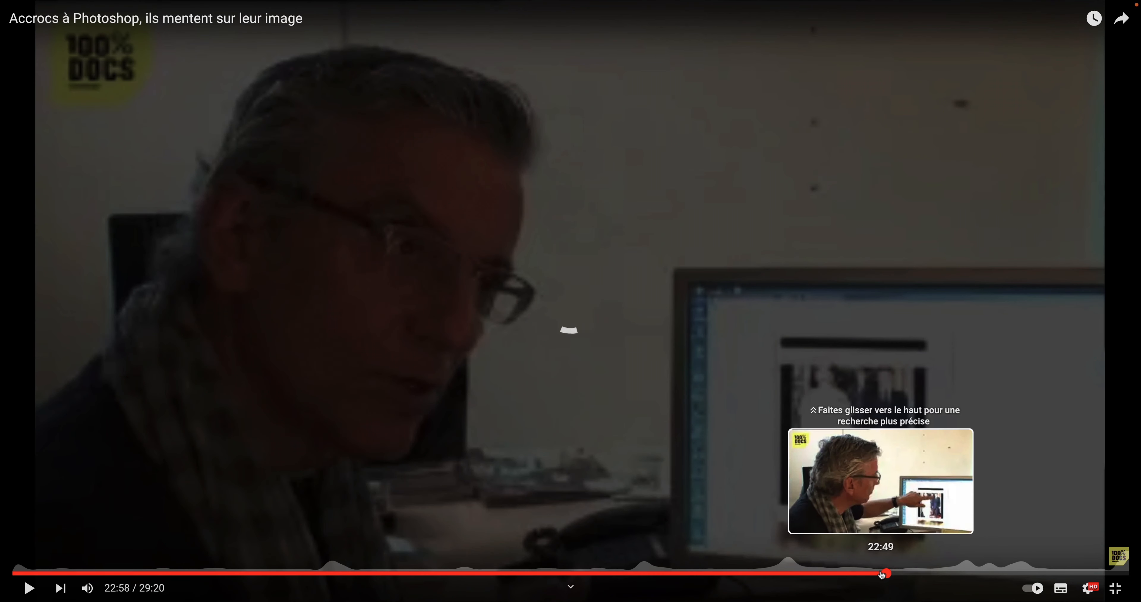
pyautogui.click(897, 575)
pyautogui.moveTo(897, 575)
pyautogui.mouseDown()
pyautogui.moveTo(872, 574)
pyautogui.moveTo(907, 573)
pyautogui.mouseUp()
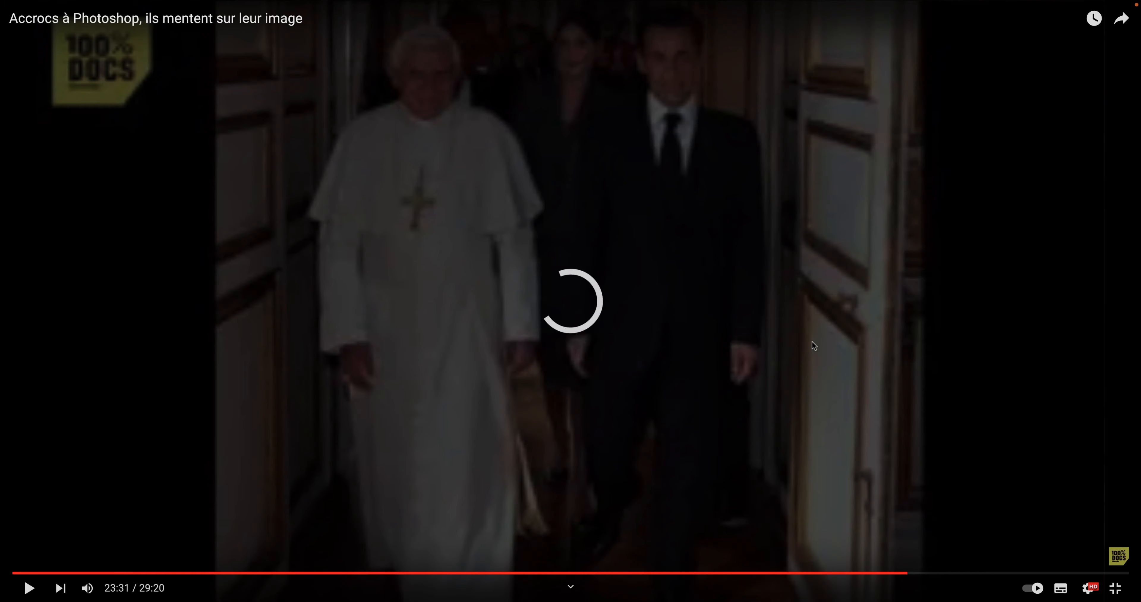
# - Leave the full-screen video and minimise the PDF and file search windows to return to the lioness image in Photoshop
pyautogui.press('Escape')
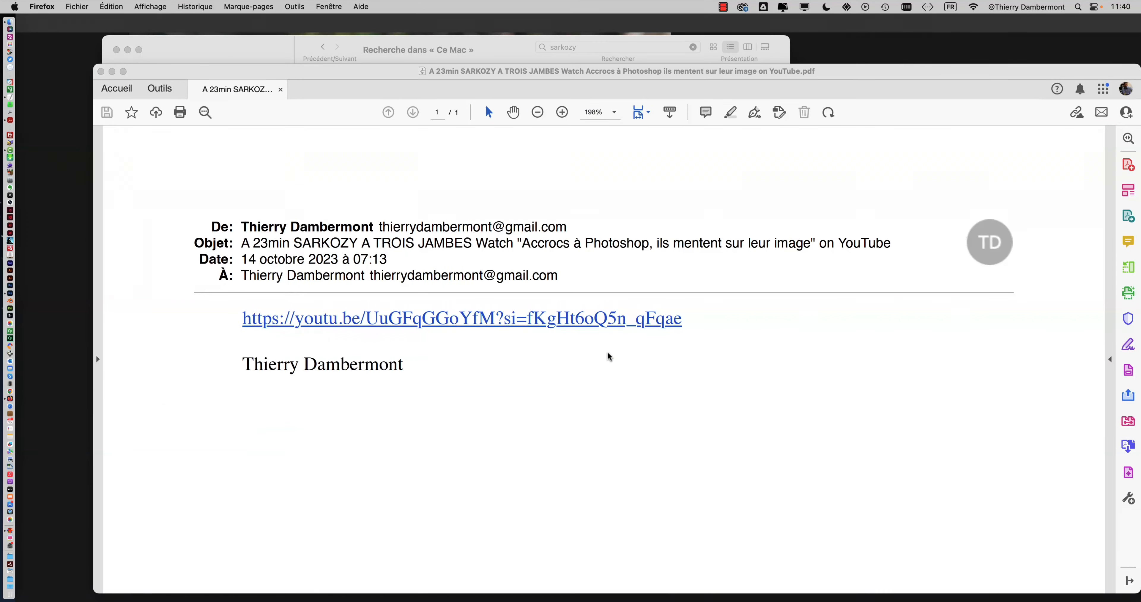
pyautogui.click(342, 219)
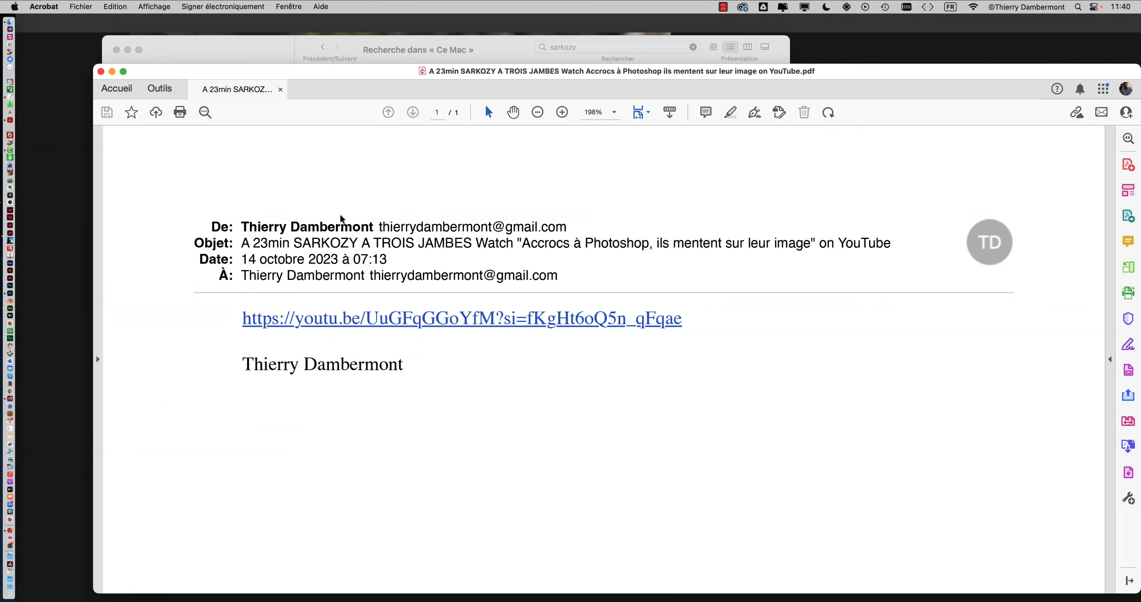
pyautogui.click(114, 74)
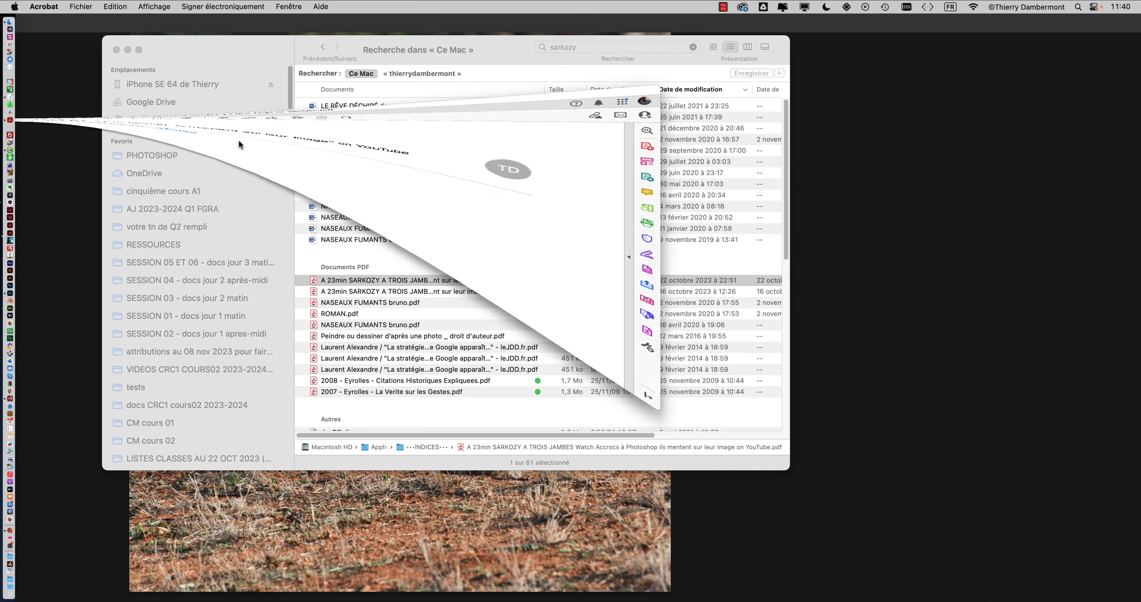
pyautogui.click(117, 50)
pyautogui.click(119, 166)
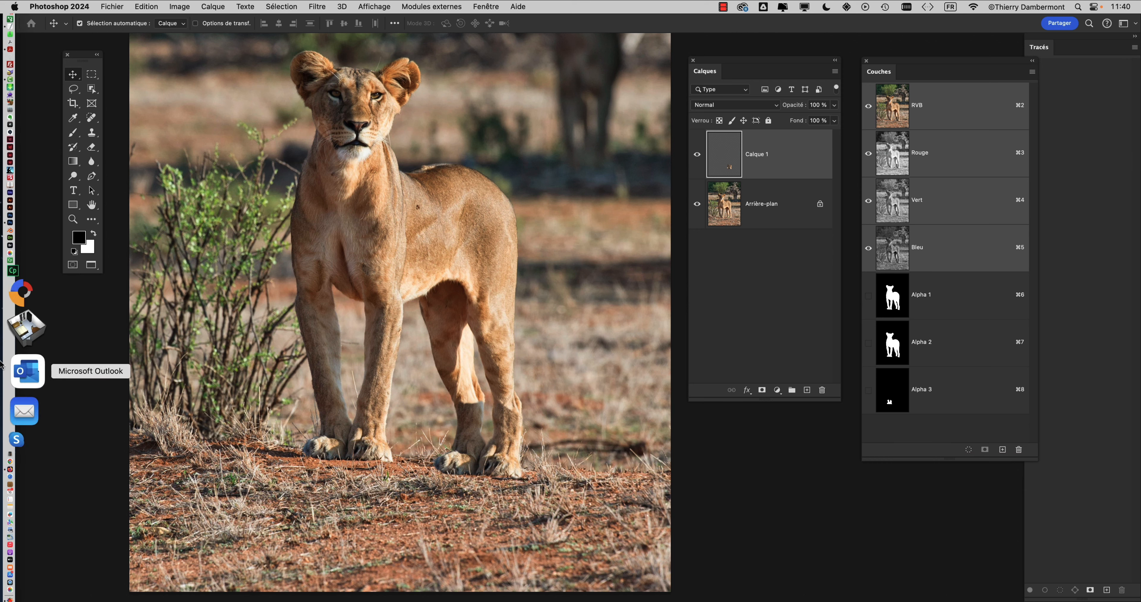
# - Switch to Firefox and search Google for "photoshop disasters" in a new tab
pyautogui.click(24, 399)
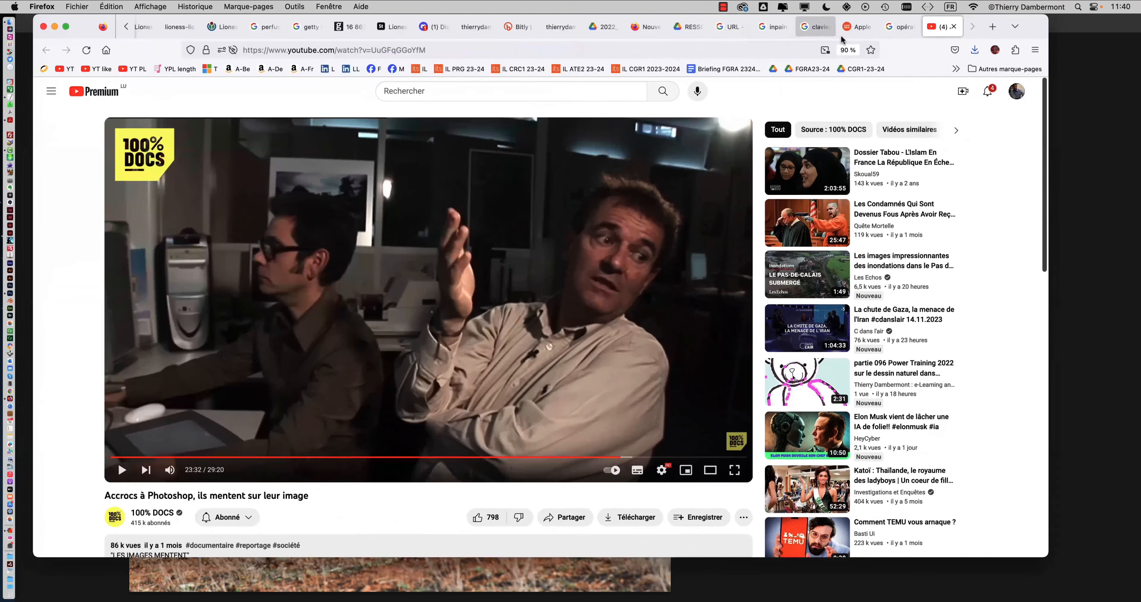
pyautogui.click(993, 26)
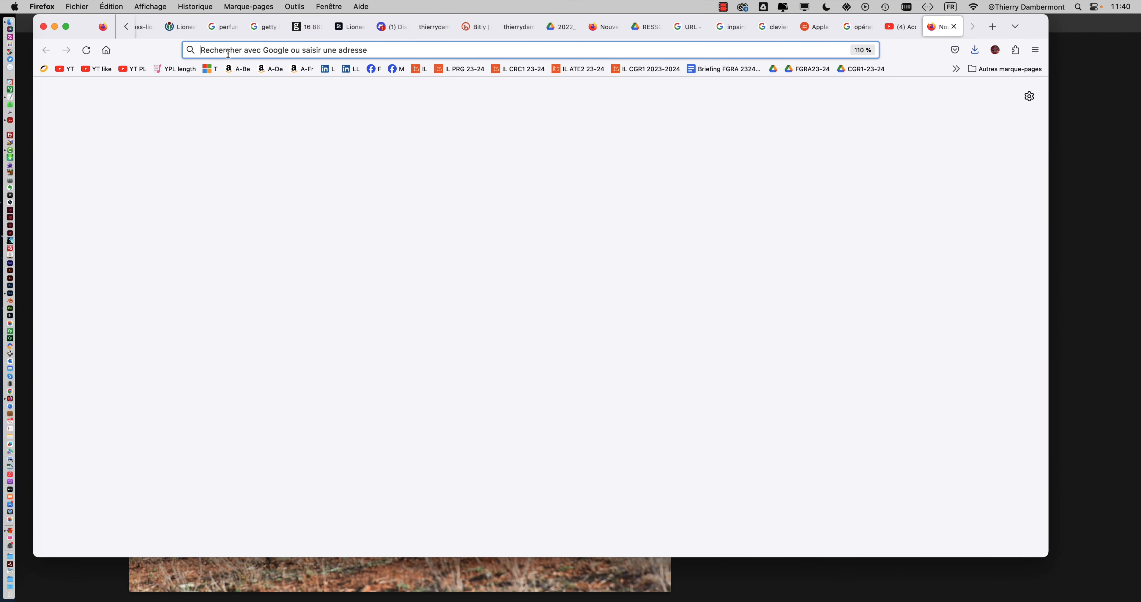
pyautogui.write('photosho')
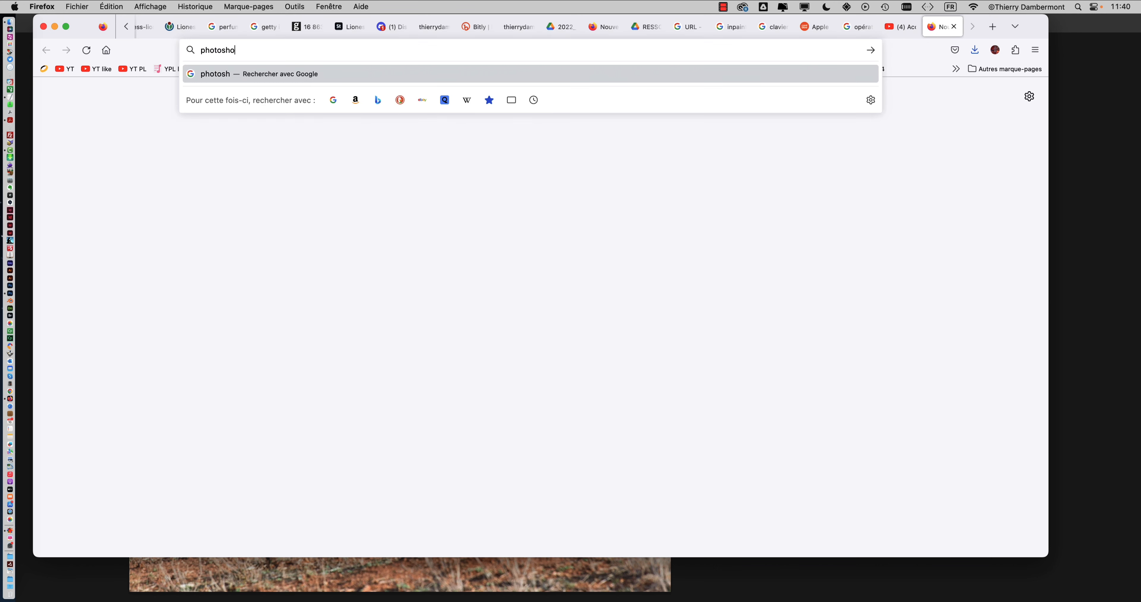
pyautogui.write('p disasters')
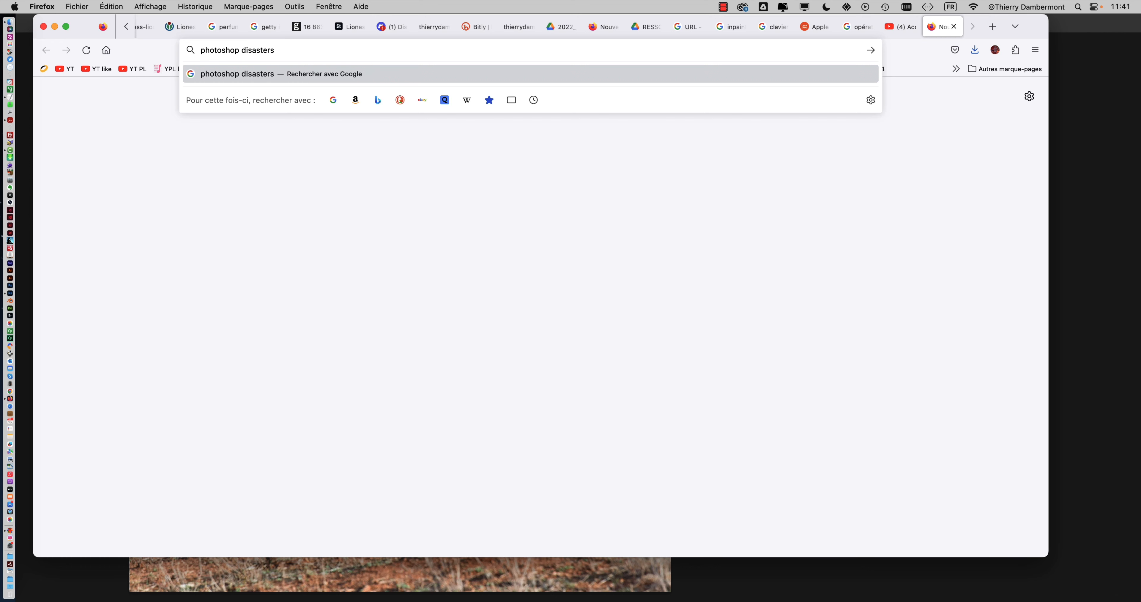
pyautogui.press('Return')
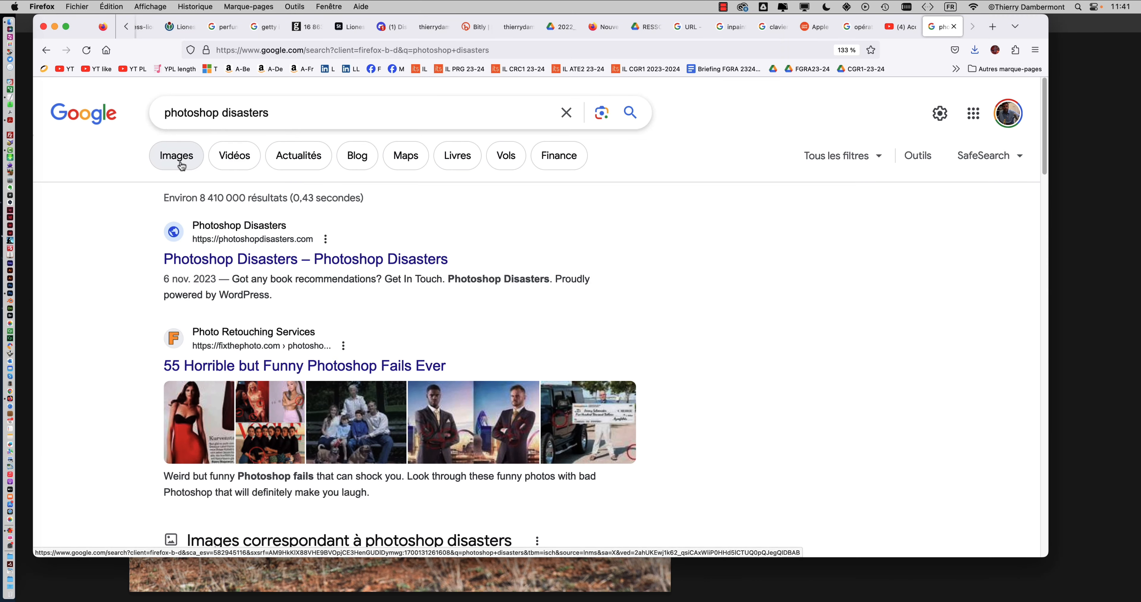
# - Show the image results for the photoshop disasters search and enlarge the browser window
pyautogui.click(179, 277)
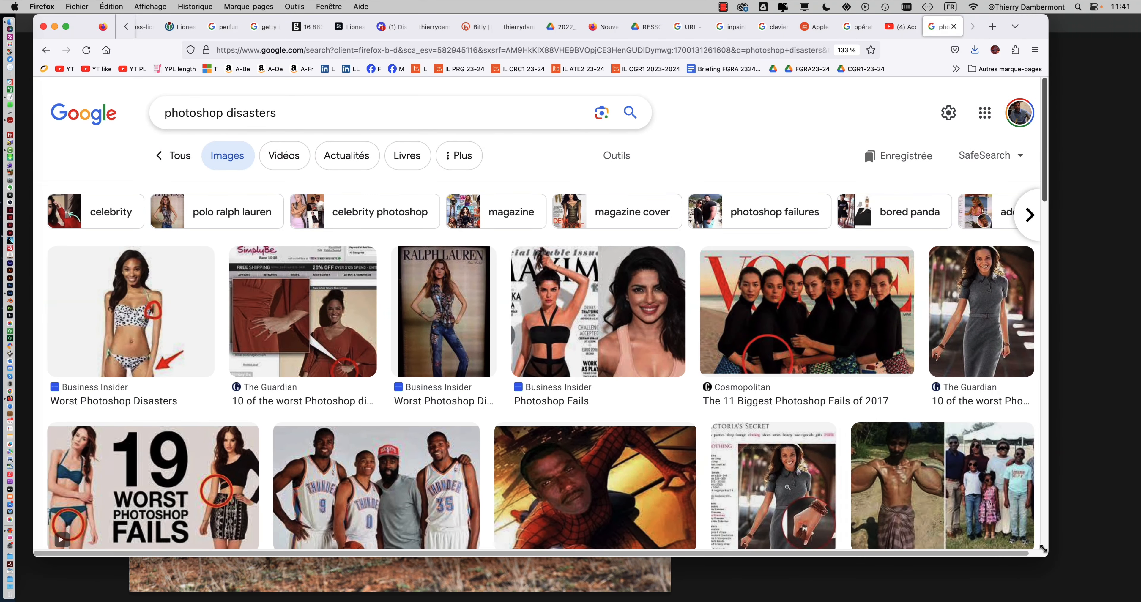
pyautogui.moveTo(1044, 548); pyautogui.dragTo(1110, 600)
pyautogui.scroll(-2, 861, 364)
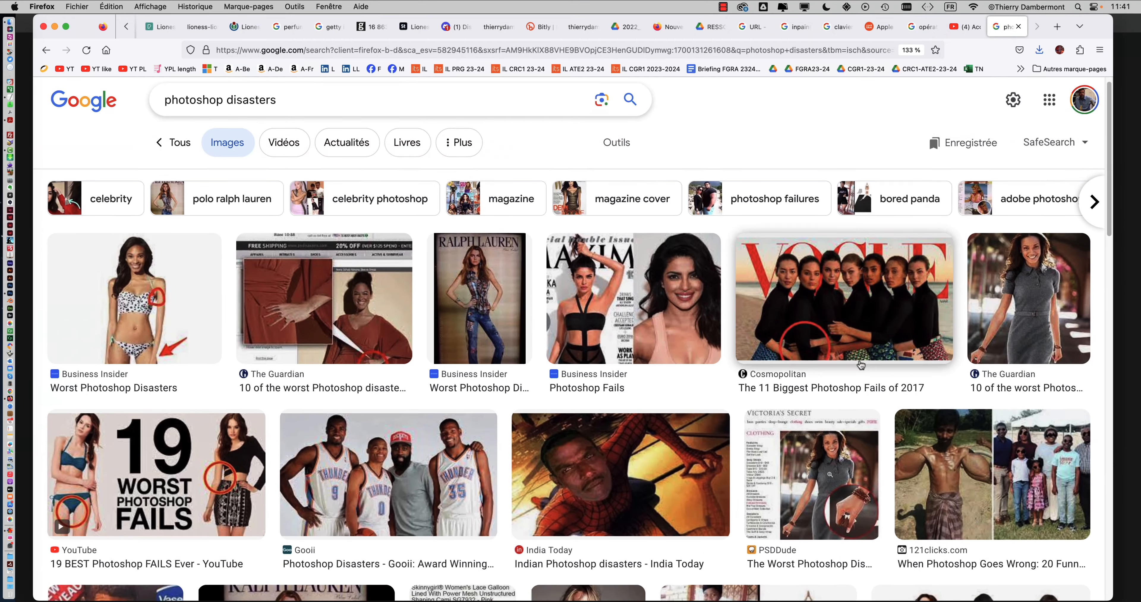
# - Browse the image results for retouching mistakes and preview the Bored Panda magazine cover from "33 Worst Photoshop Mistakes Ever"
pyautogui.scroll(-2, 860, 365)
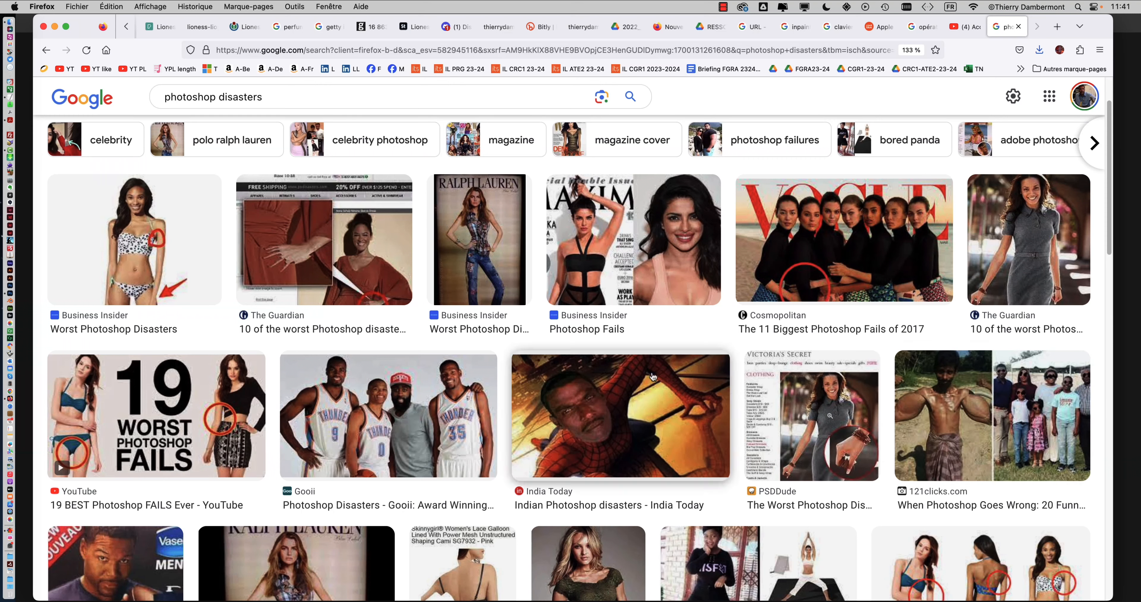
pyautogui.scroll(-5, 362, 357)
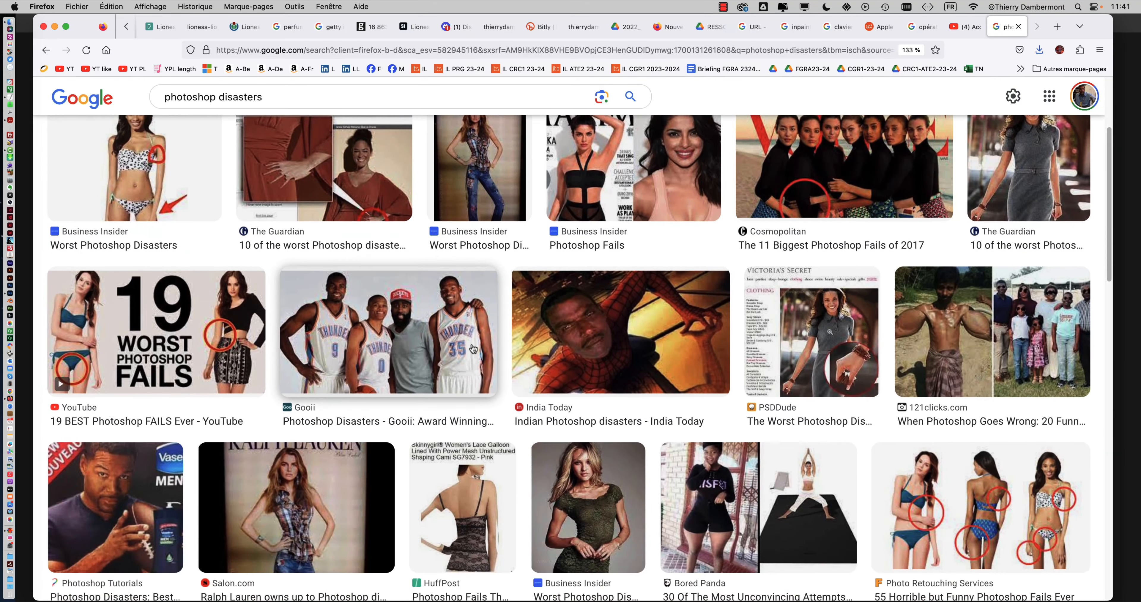
pyautogui.scroll(-4, 482, 351)
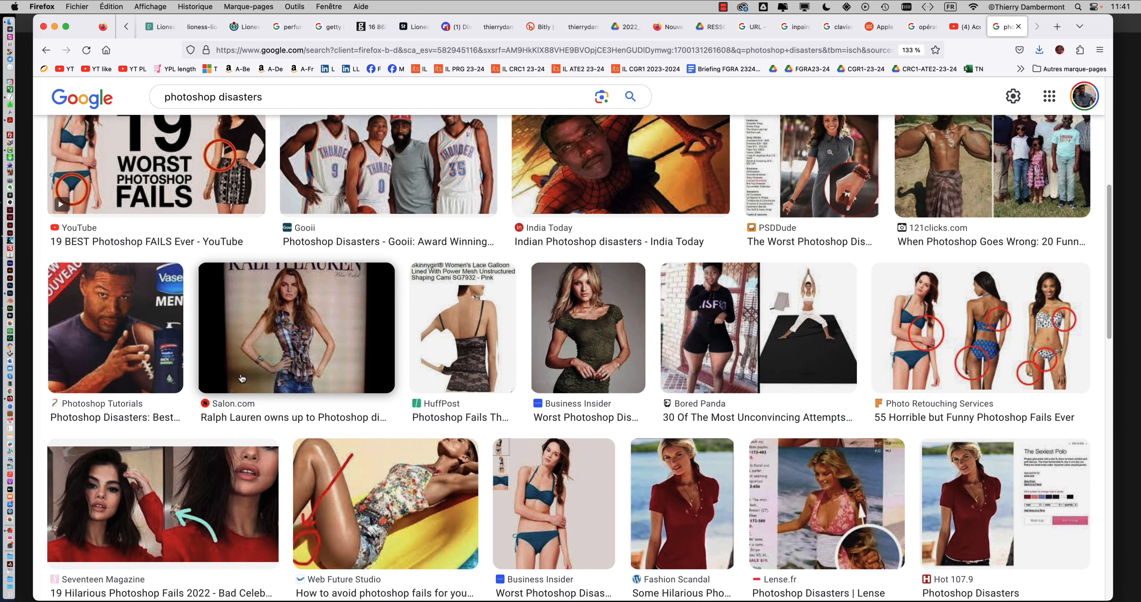
pyautogui.scroll(-5, 242, 379)
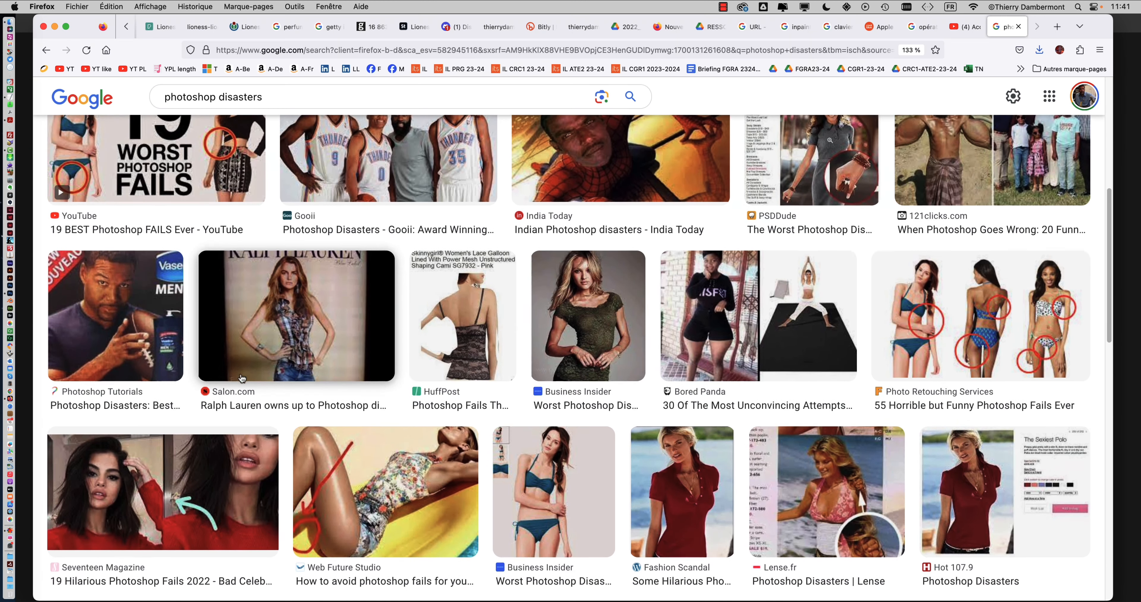
pyautogui.scroll(-10, 242, 379)
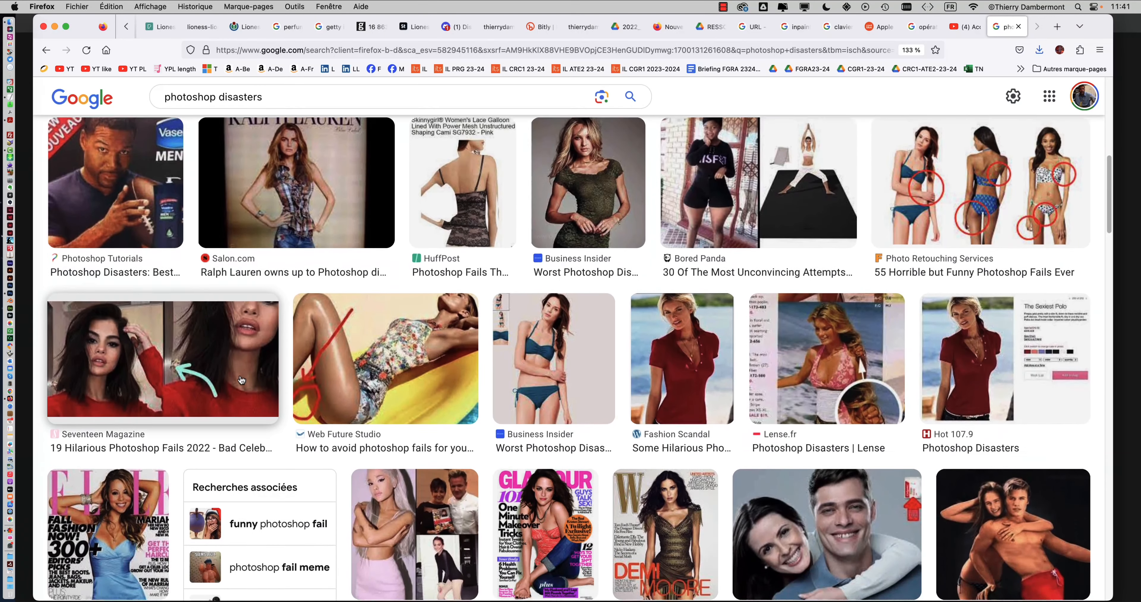
pyautogui.scroll(-5, 242, 380)
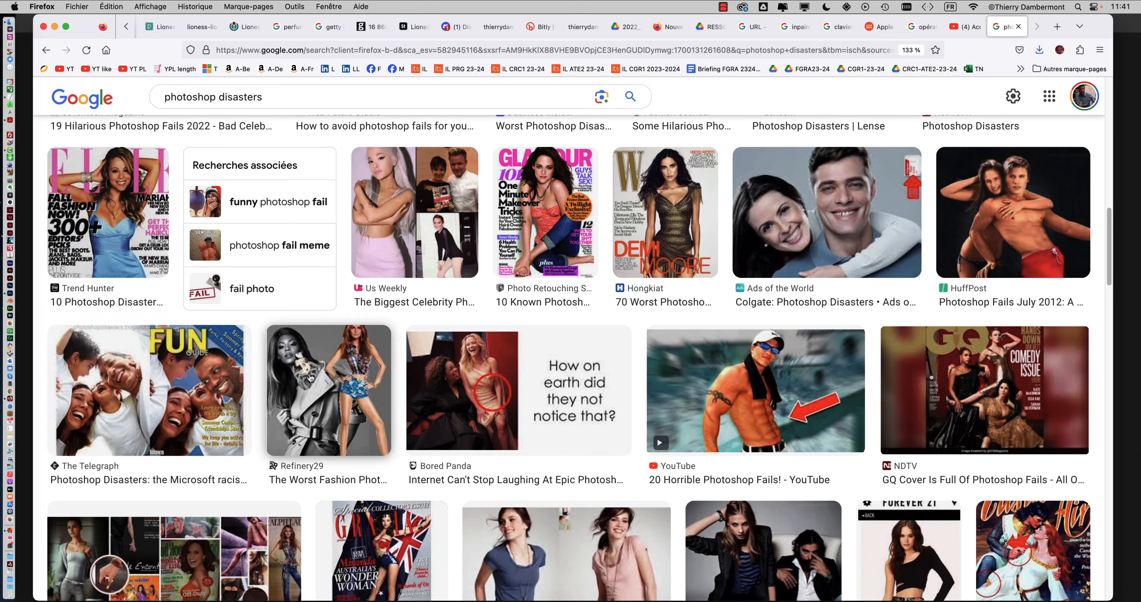
pyautogui.scroll(-1, 311, 377)
pyautogui.scroll(-5, 310, 378)
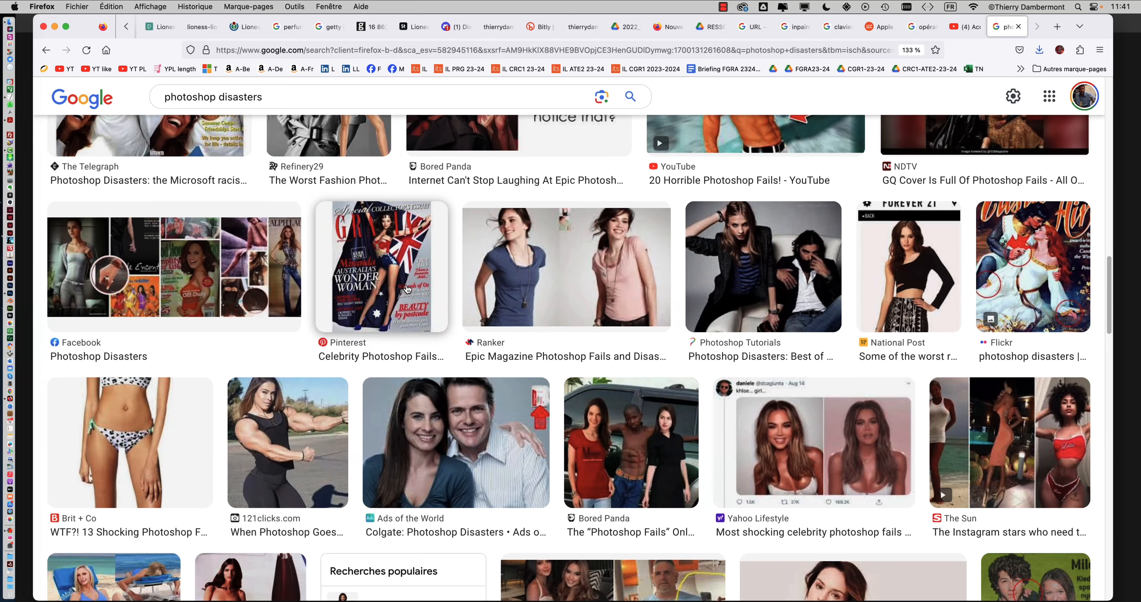
pyautogui.scroll(-3, 443, 327)
pyautogui.scroll(-5, 451, 340)
pyautogui.scroll(-5, 432, 339)
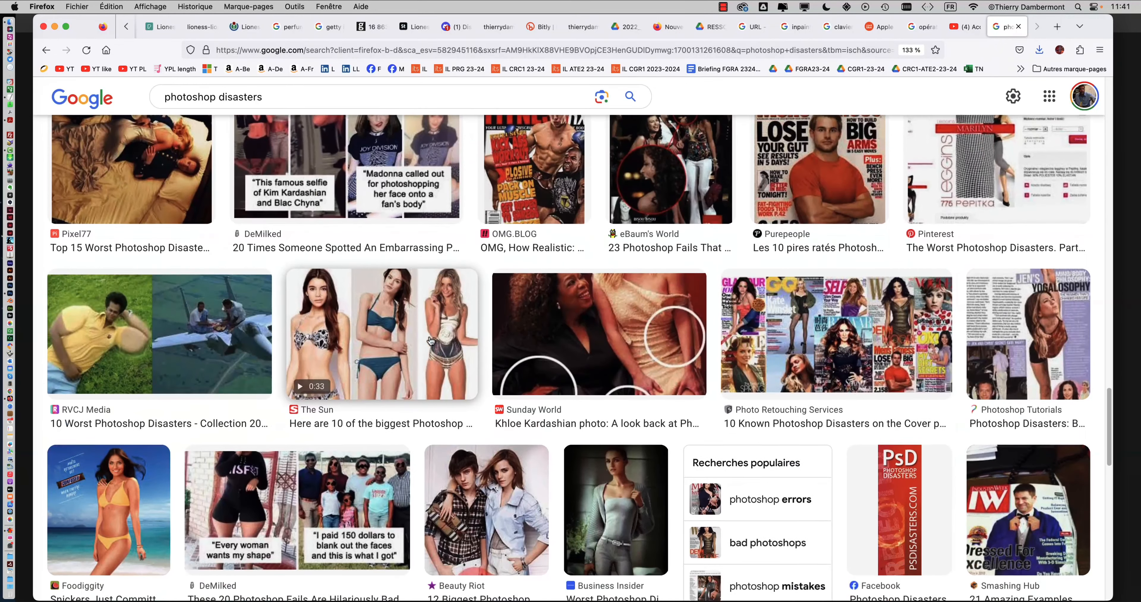
pyautogui.scroll(-5, 430, 340)
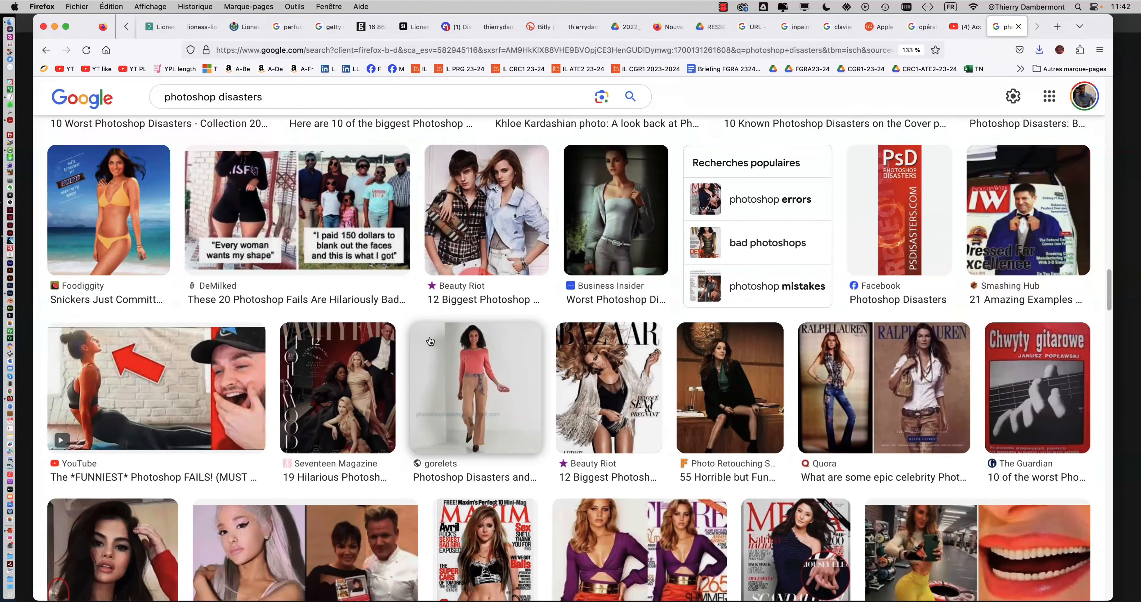
pyautogui.scroll(-2, 430, 340)
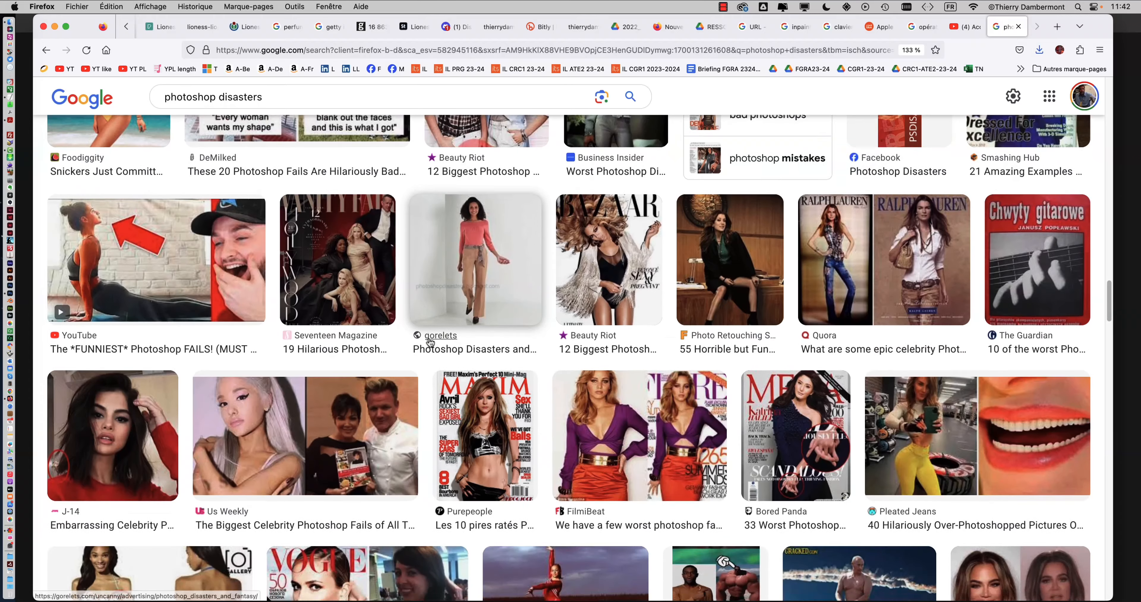
pyautogui.scroll(-2, 428, 341)
pyautogui.scroll(-1, 429, 341)
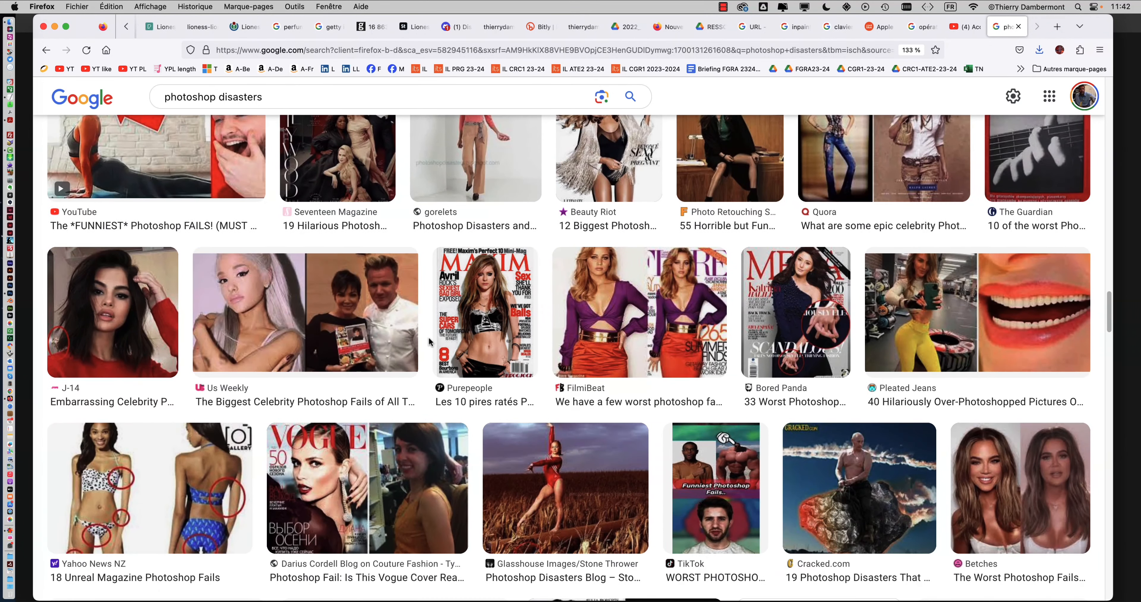
pyautogui.scroll(-1, 429, 337)
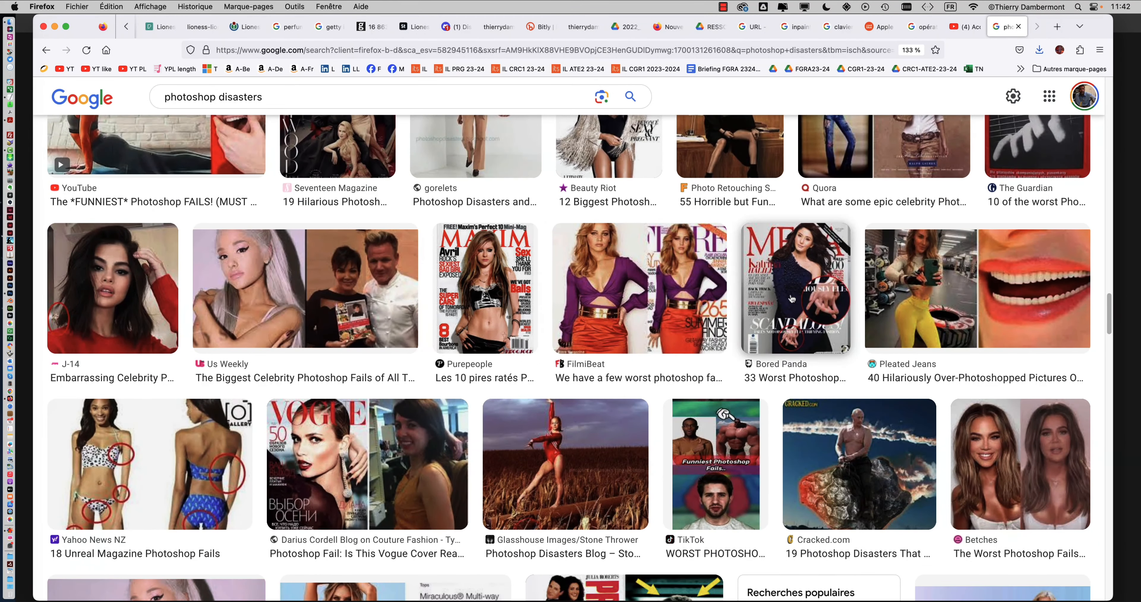
pyautogui.click(791, 299)
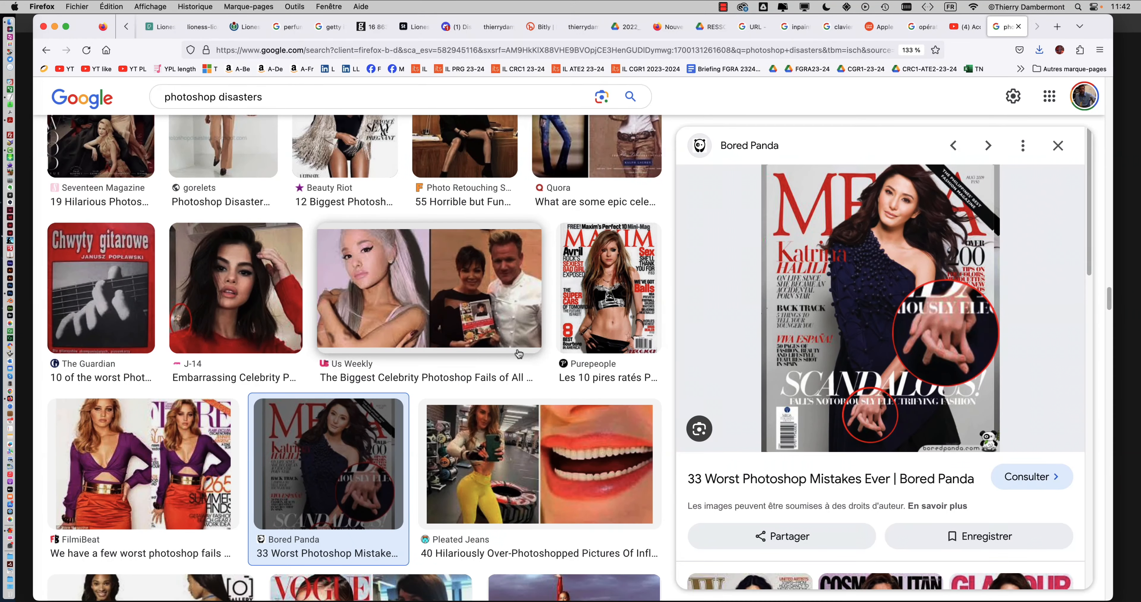
# - Look further through the image results and preview the Hyperbate.fr image about photo retouching in 2008
pyautogui.scroll(-7, 532, 350)
pyautogui.scroll(-12, 519, 357)
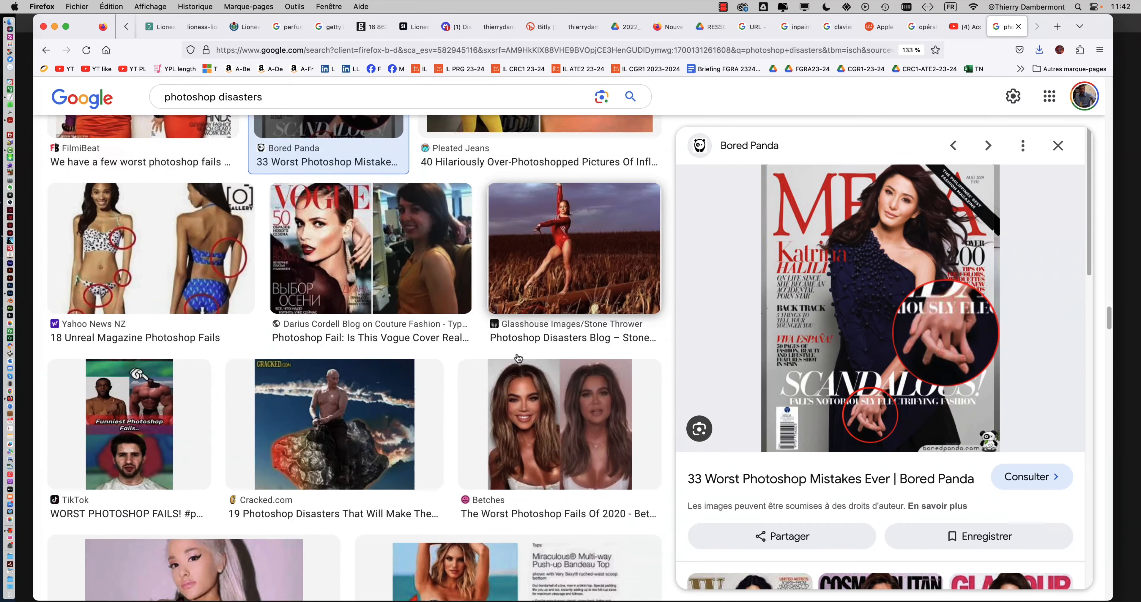
pyautogui.scroll(-3, 518, 368)
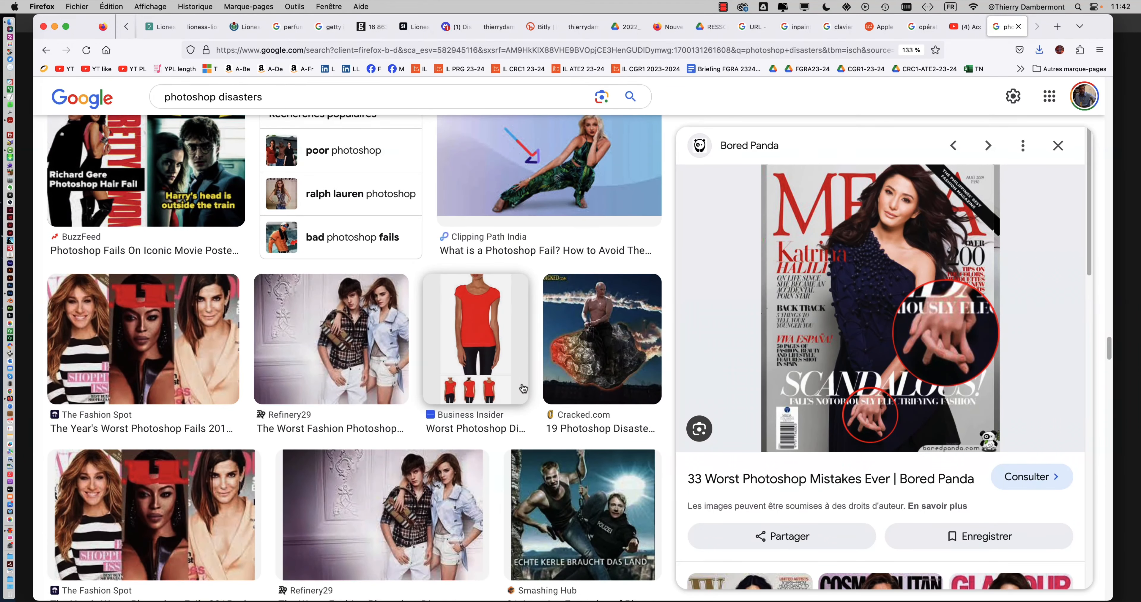
pyautogui.scroll(-4, 518, 383)
pyautogui.scroll(-7, 510, 387)
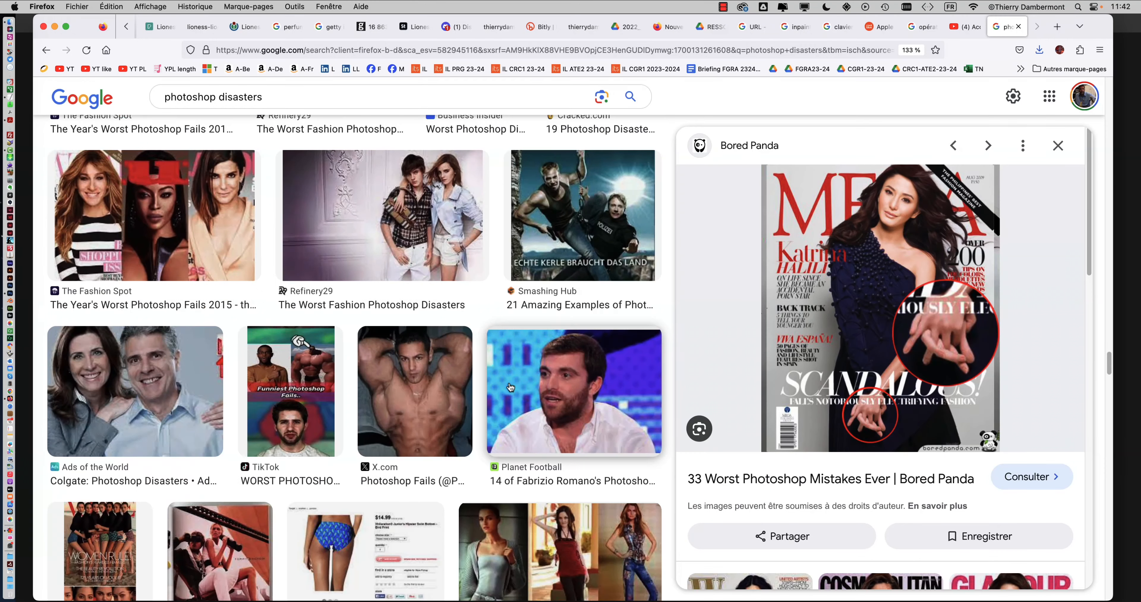
pyautogui.scroll(-6, 512, 394)
pyautogui.scroll(-8, 520, 393)
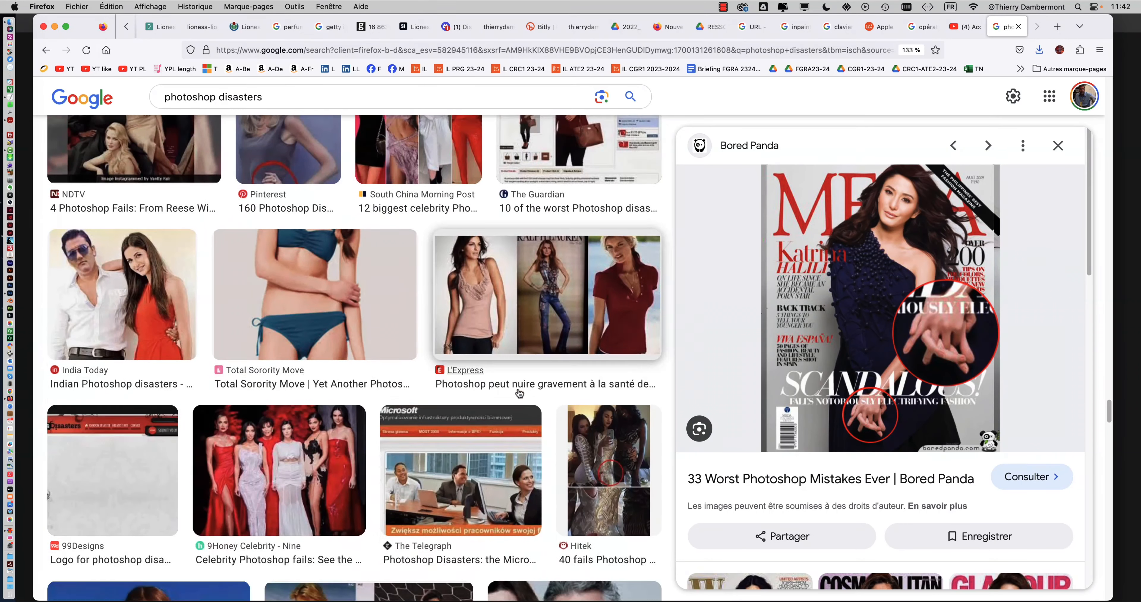
pyautogui.scroll(-7, 520, 393)
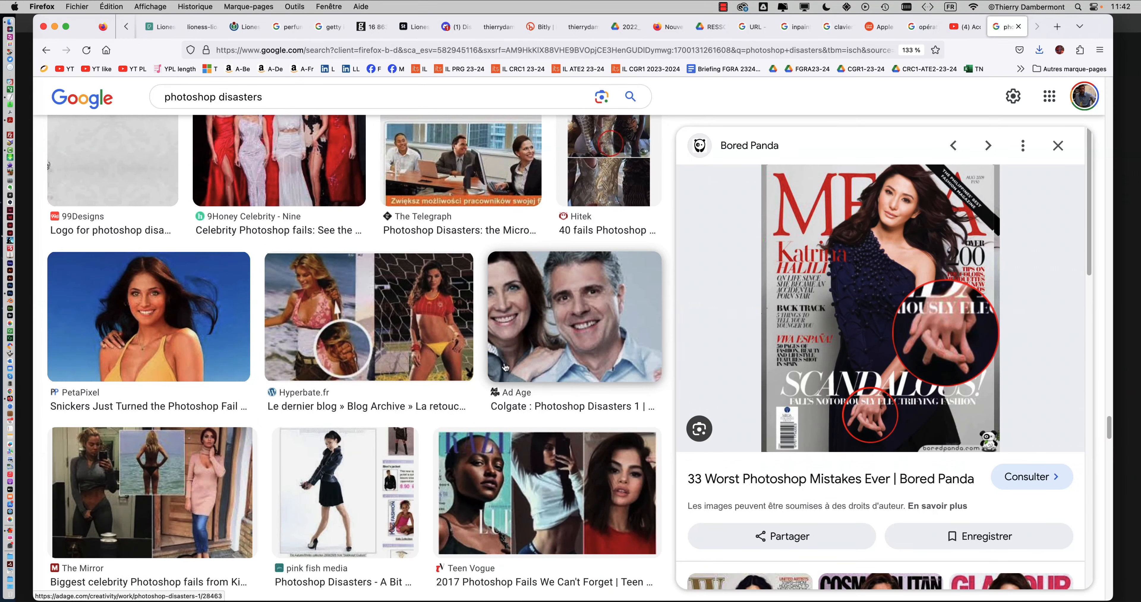
pyautogui.click(399, 318)
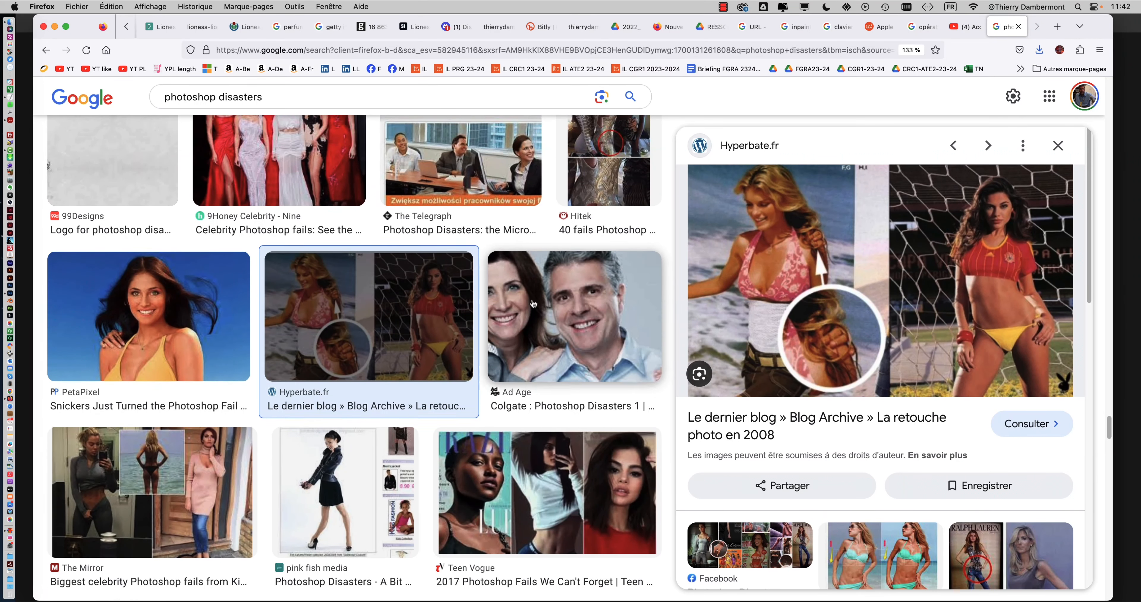
# - Find the Clipping Path India family photo with circled mistakes in the image results and preview it
pyautogui.scroll(-2, 532, 306)
pyautogui.scroll(-1, 532, 306)
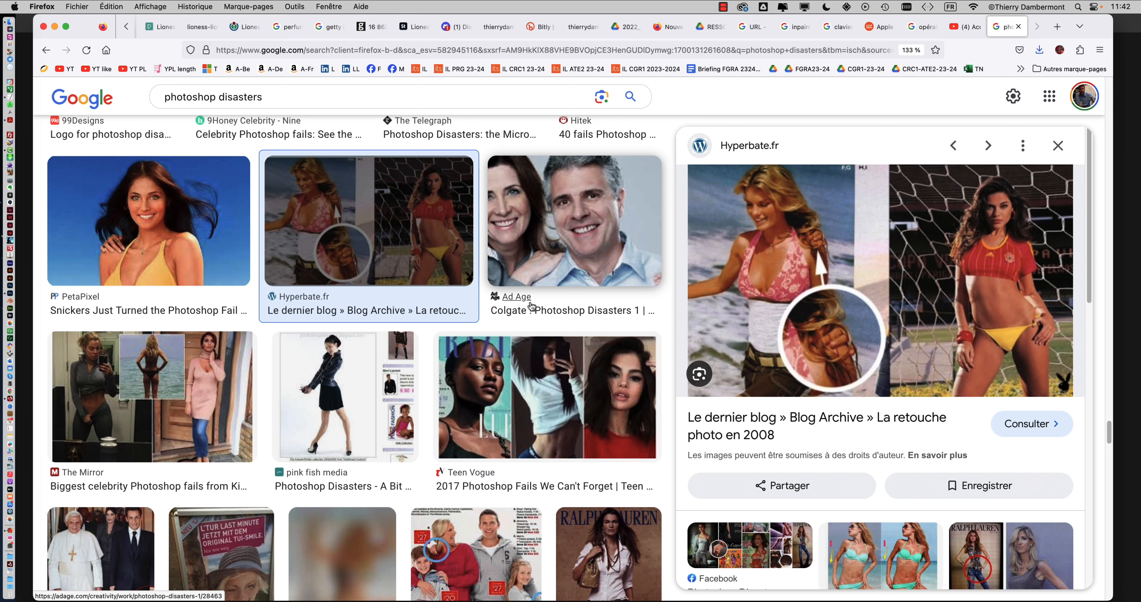
pyautogui.scroll(-5, 531, 306)
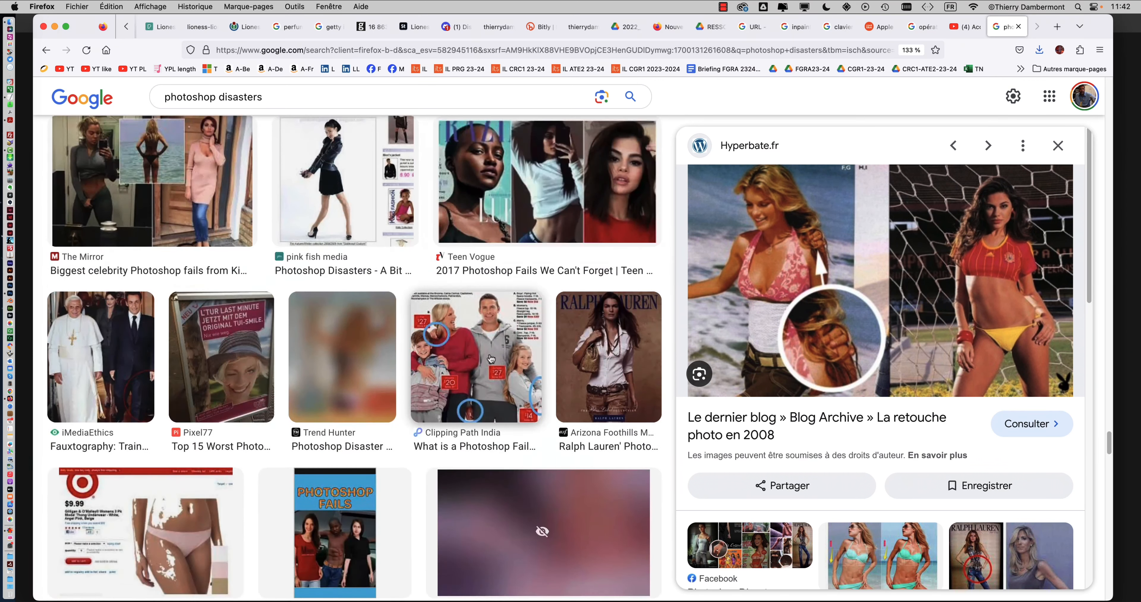
pyautogui.click(490, 359)
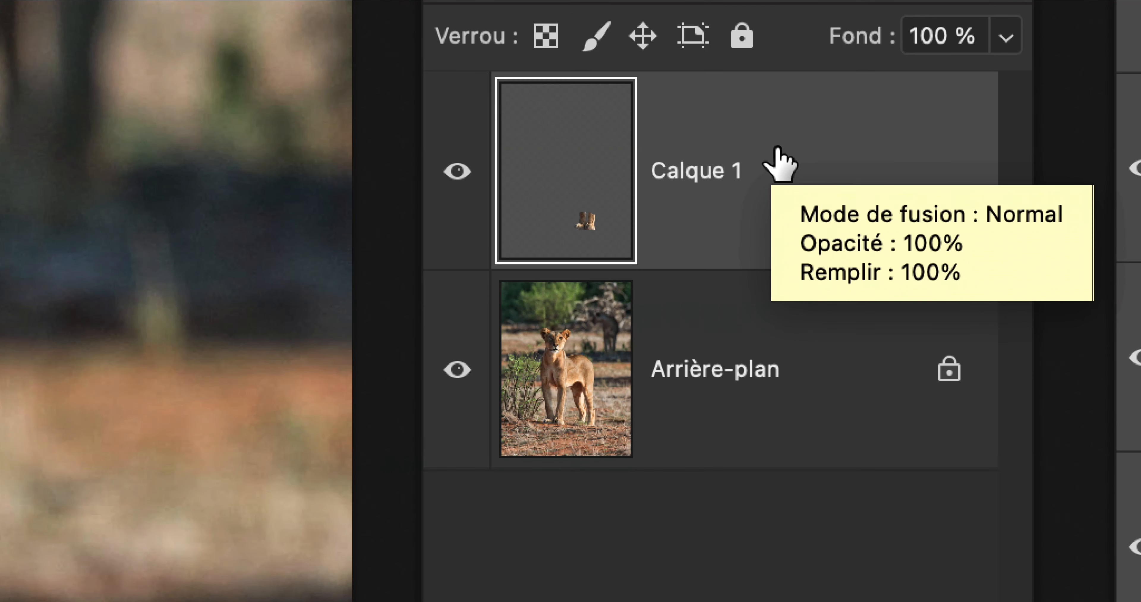
# - Back in Photoshop, duplicate the Calque 1 paws layer, hide the copy and select the original Calque 1
pyautogui.moveTo(779, 162); pyautogui.dragTo(799, 341)
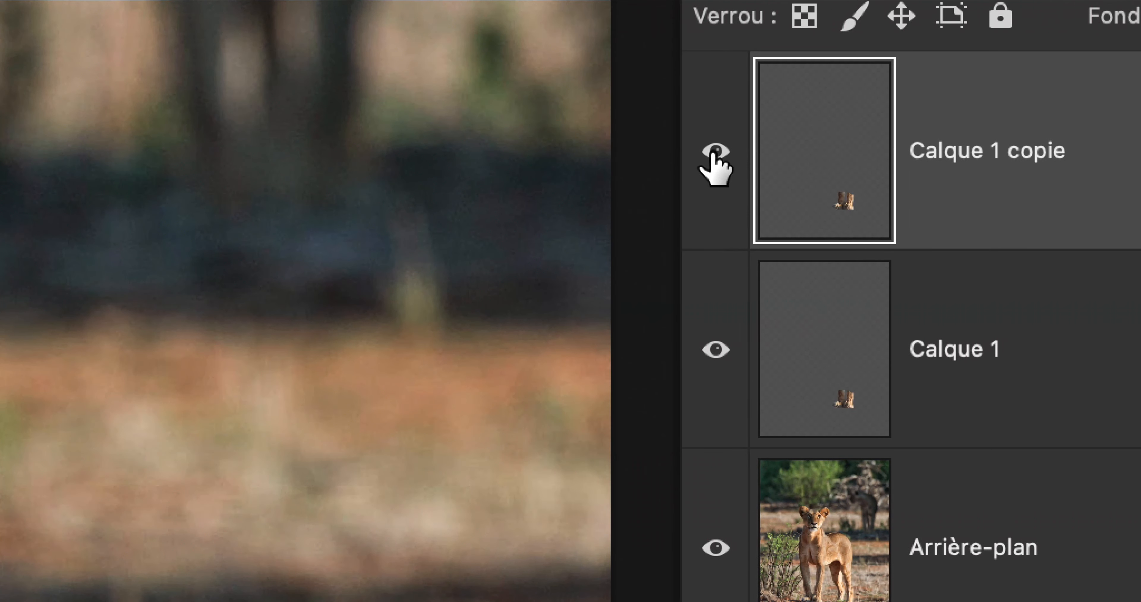
pyautogui.click(502, 136)
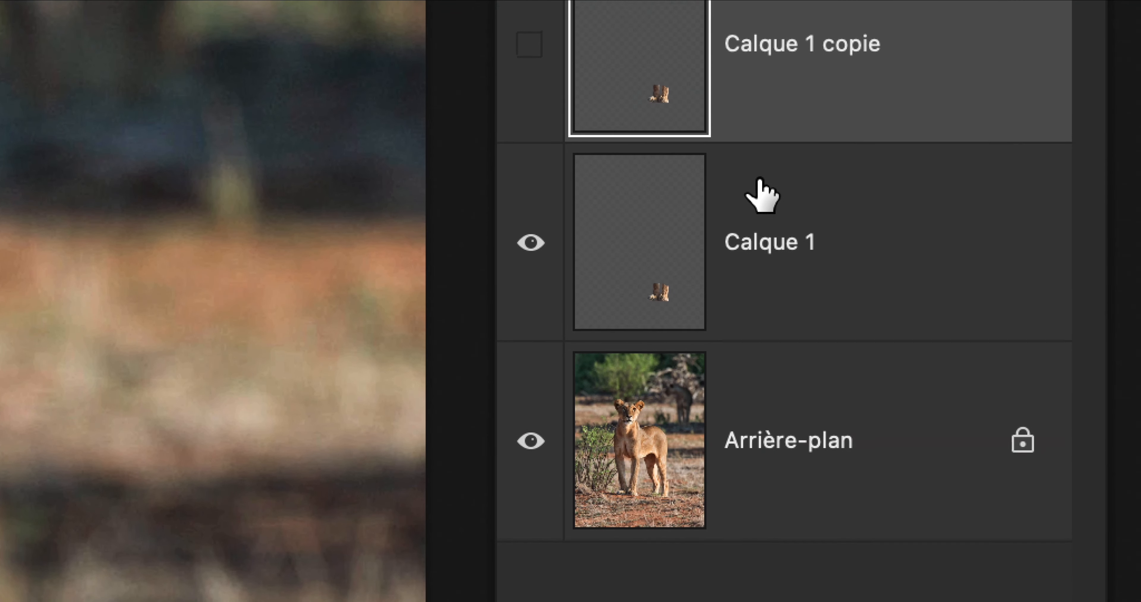
pyautogui.click(954, 286)
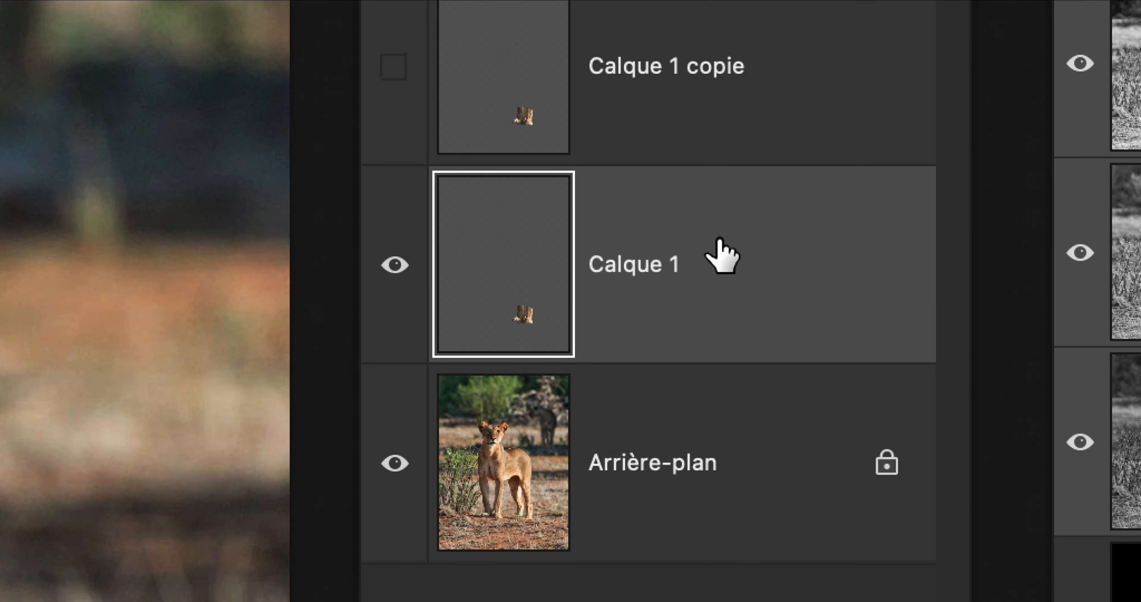
# - Show and hide the Calque 1 copie layer again to compare the image with and without it
pyautogui.moveTo(720, 241)
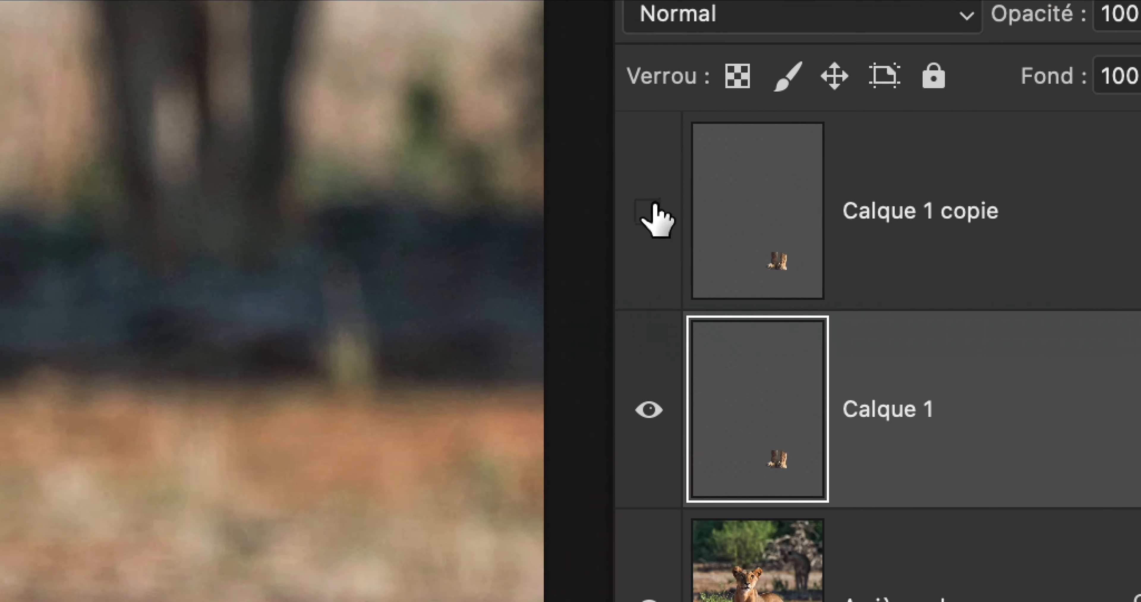
pyautogui.click(654, 205)
pyautogui.click(655, 204)
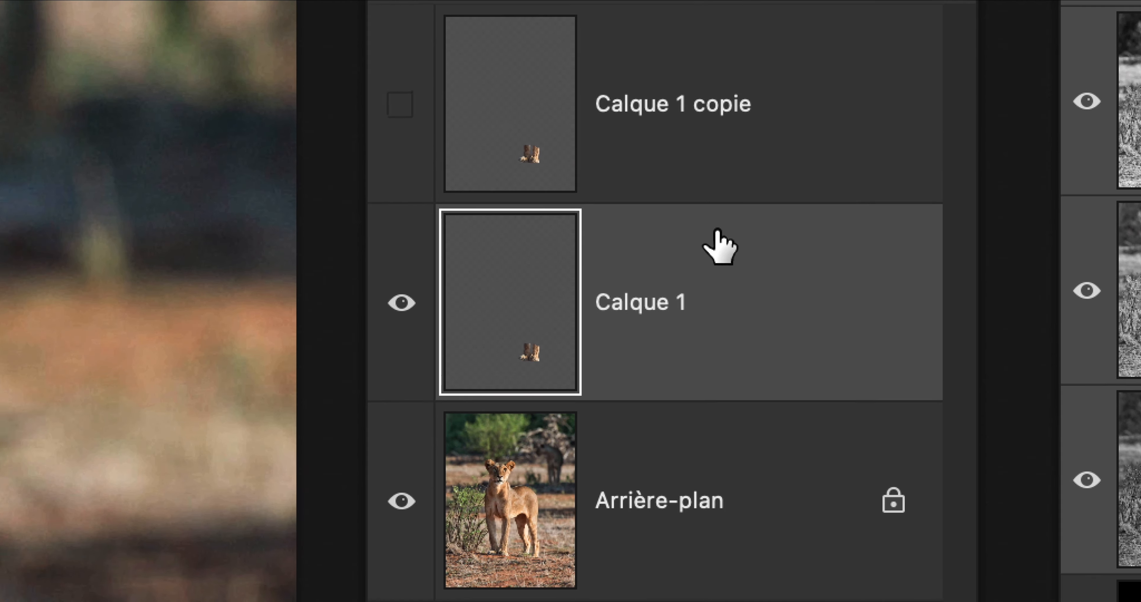
# - Try to paint on the lioness's body with the Brush tool on the hidden Calque 1 copie layer, and dismiss the alert
pyautogui.click(612, 75)
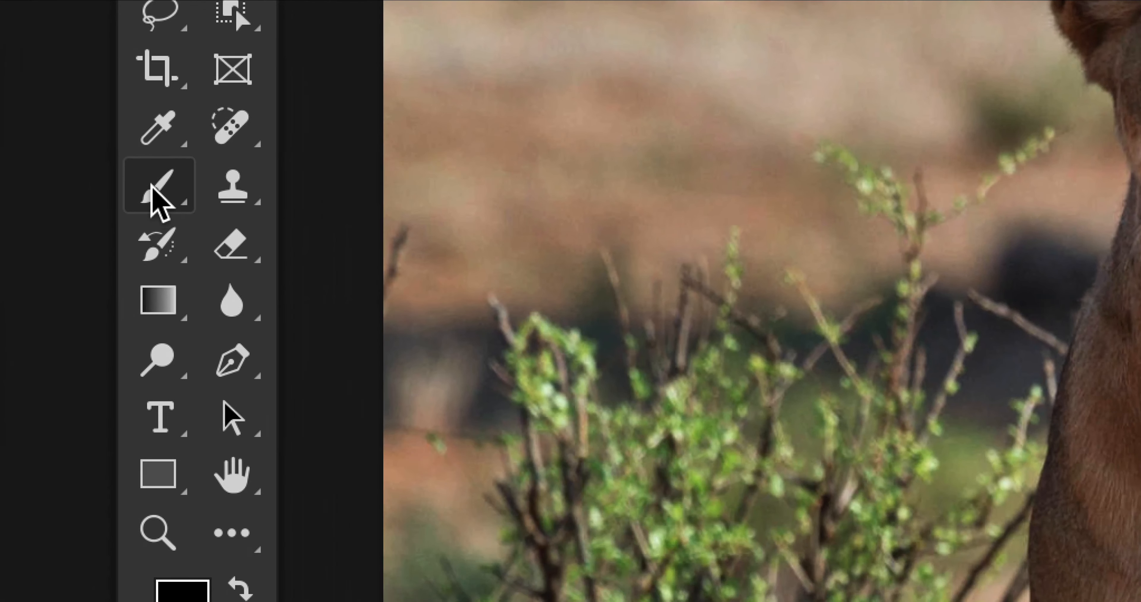
pyautogui.click(144, 321)
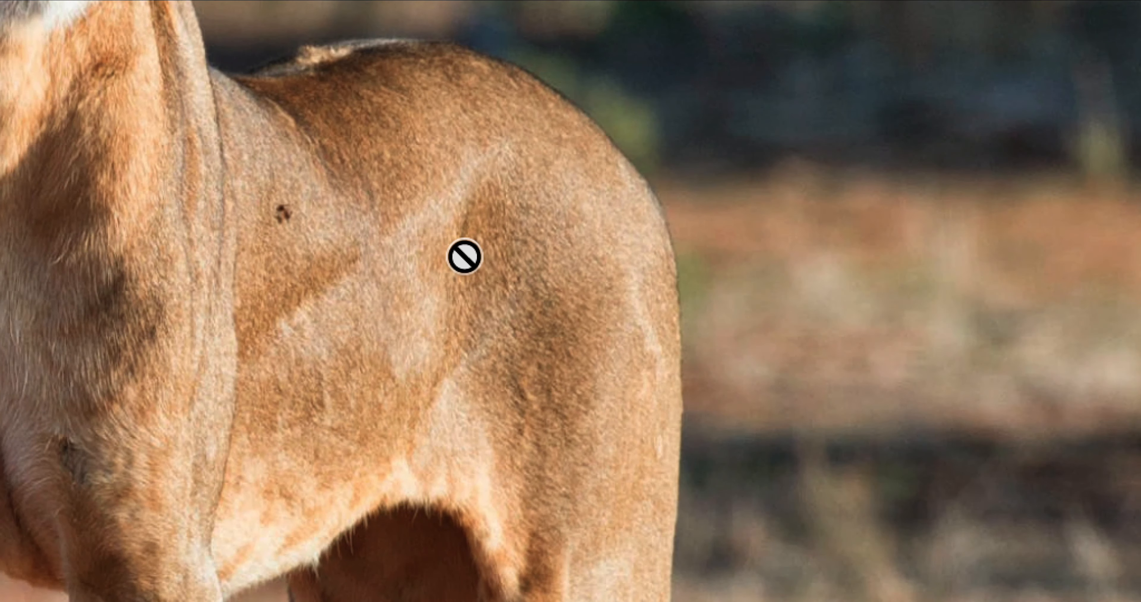
pyautogui.click(464, 256)
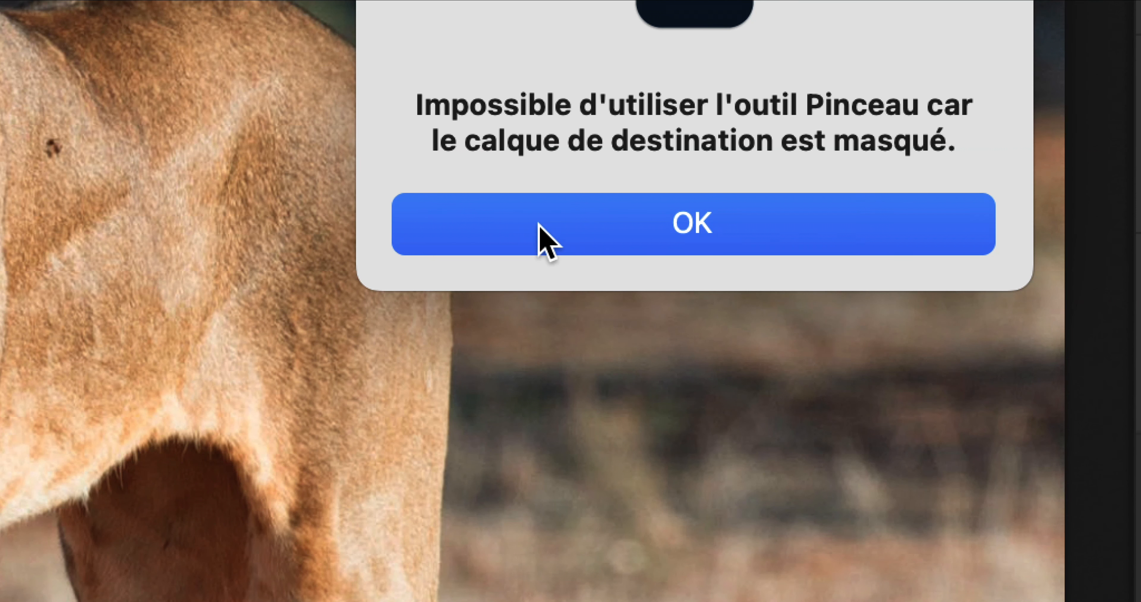
pyautogui.click(538, 223)
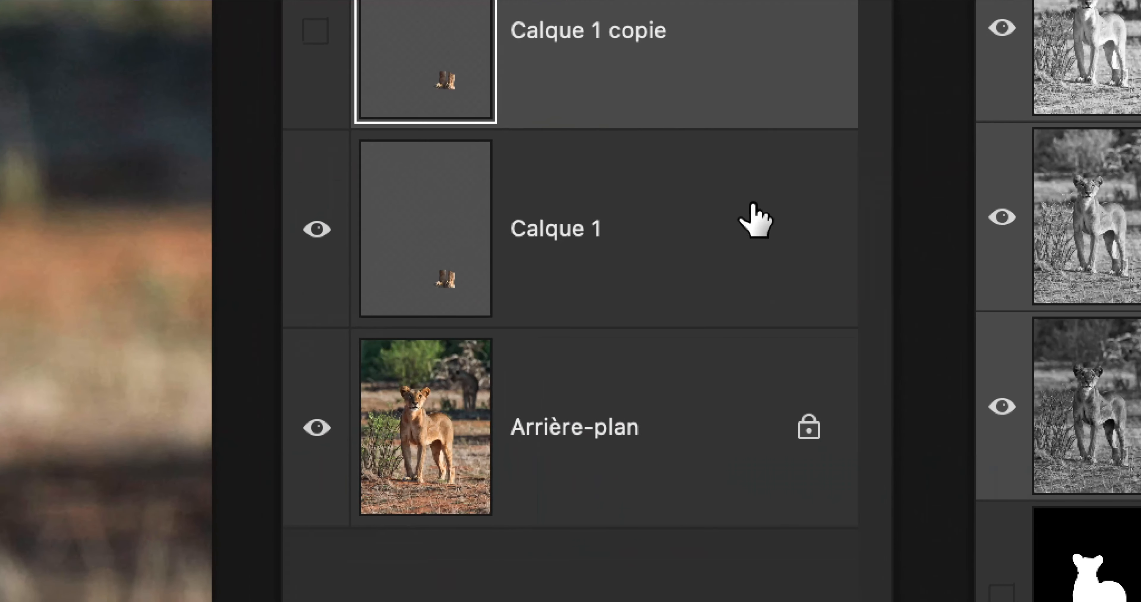
# - Select the original Calque 1 layer and choose the standard Eraser tool (Outil Gomme)
pyautogui.click(744, 219)
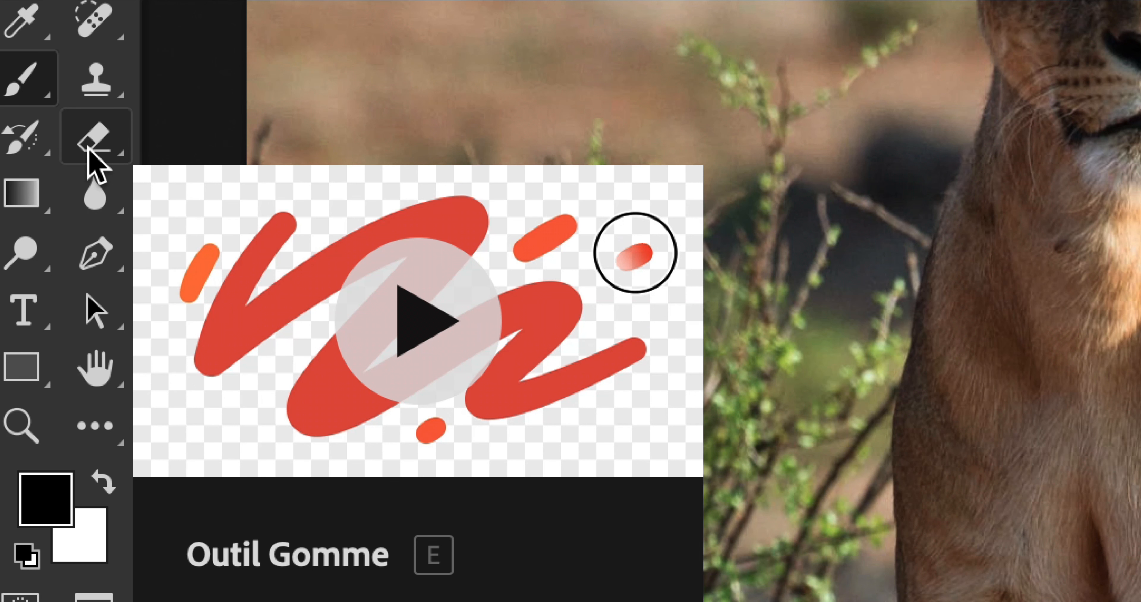
pyautogui.click(88, 150)
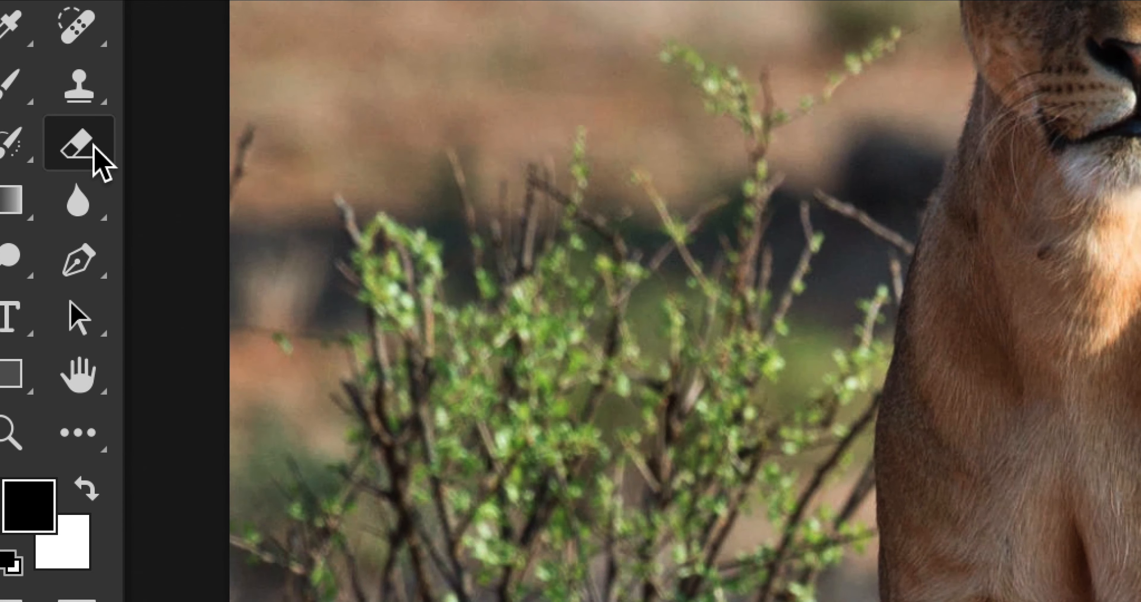
pyautogui.rightClick(93, 147)
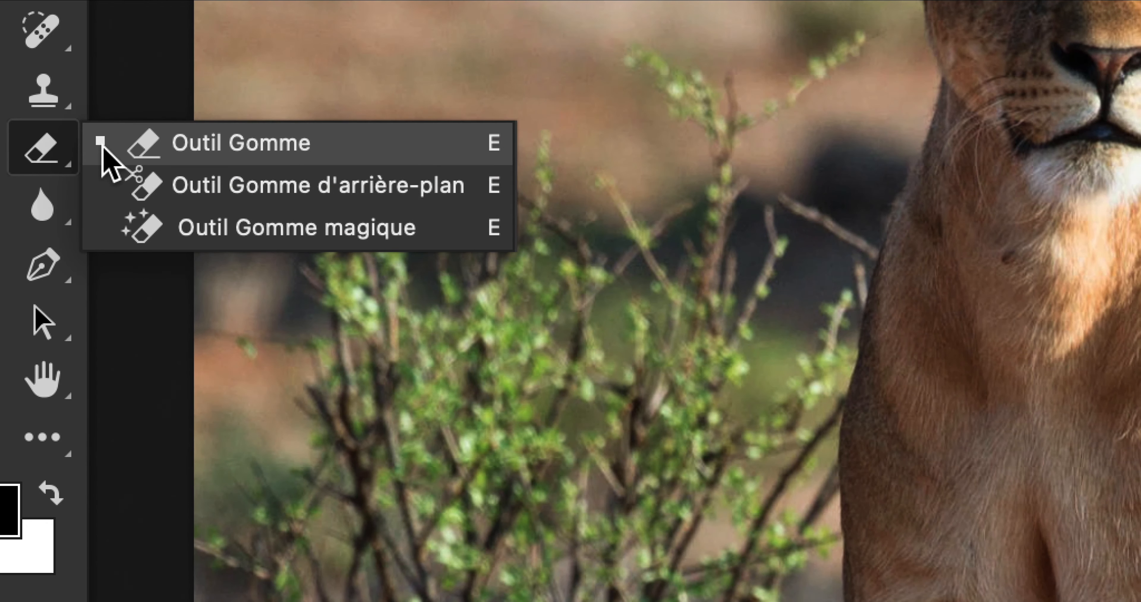
pyautogui.click(105, 152)
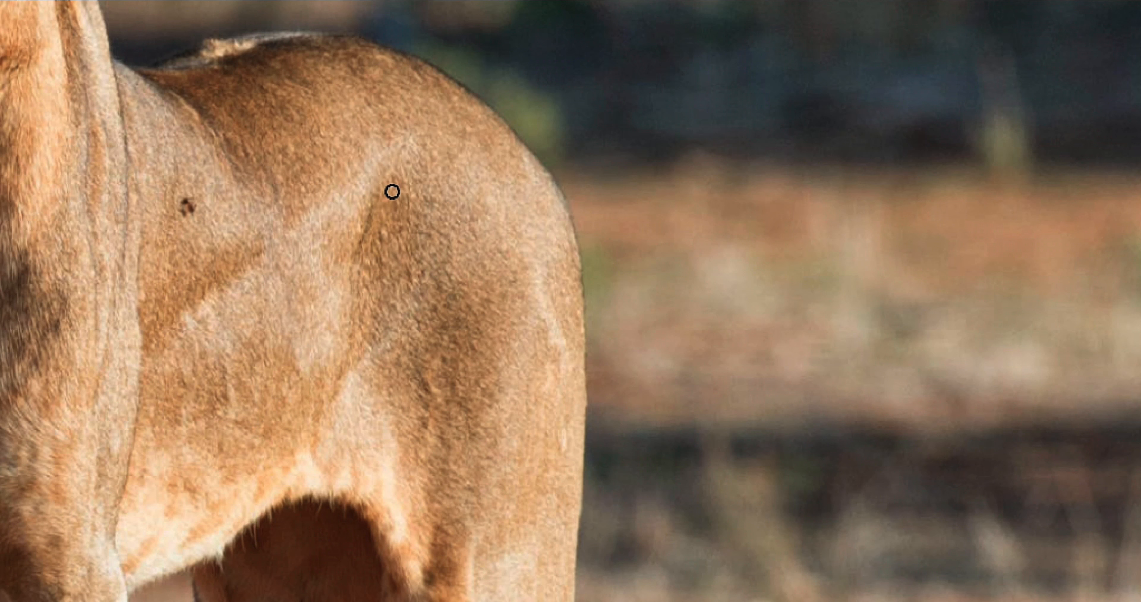
# - Enlarge the eraser tip at 0 % hardness, fade the paws' upper edges on Calque 1, and check them with Arrière-plan hidden
pyautogui.moveTo(392, 191)
pyautogui.mouseDown()
pyautogui.moveTo(400, 204)
pyautogui.moveTo(434, 204)
pyautogui.moveTo(419, 200)
pyautogui.mouseUp()
pyautogui.moveTo(427, 280)
pyautogui.mouseDown()
pyautogui.moveTo(433, 247)
pyautogui.moveTo(423, 272)
pyautogui.moveTo(432, 298)
pyautogui.moveTo(416, 179)
pyautogui.mouseUp()
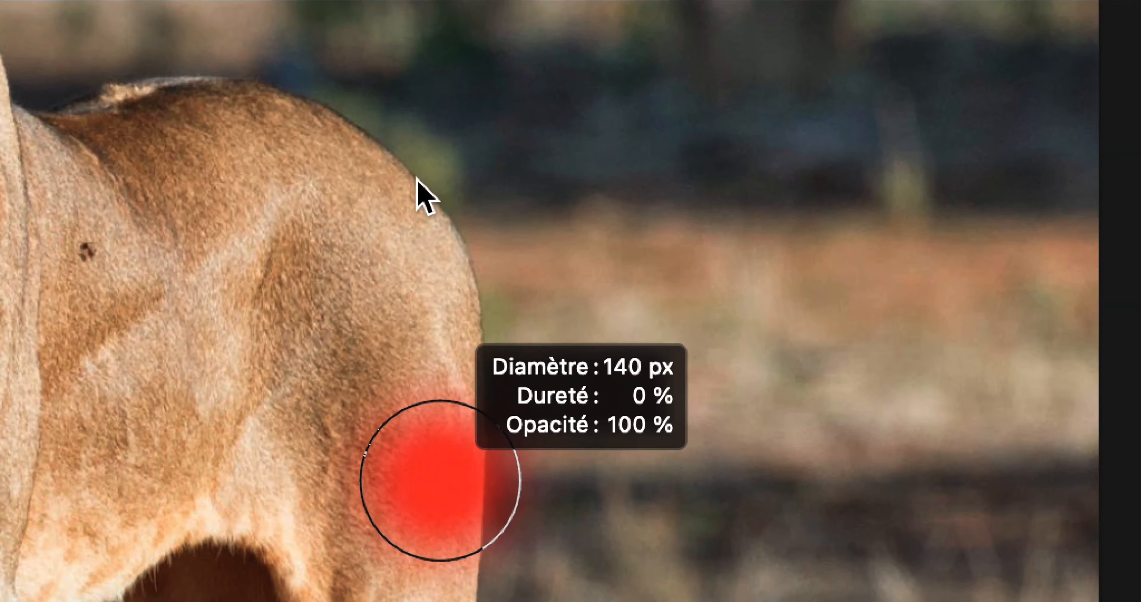
pyautogui.moveTo(410, 349); pyautogui.dragTo(409, 162)
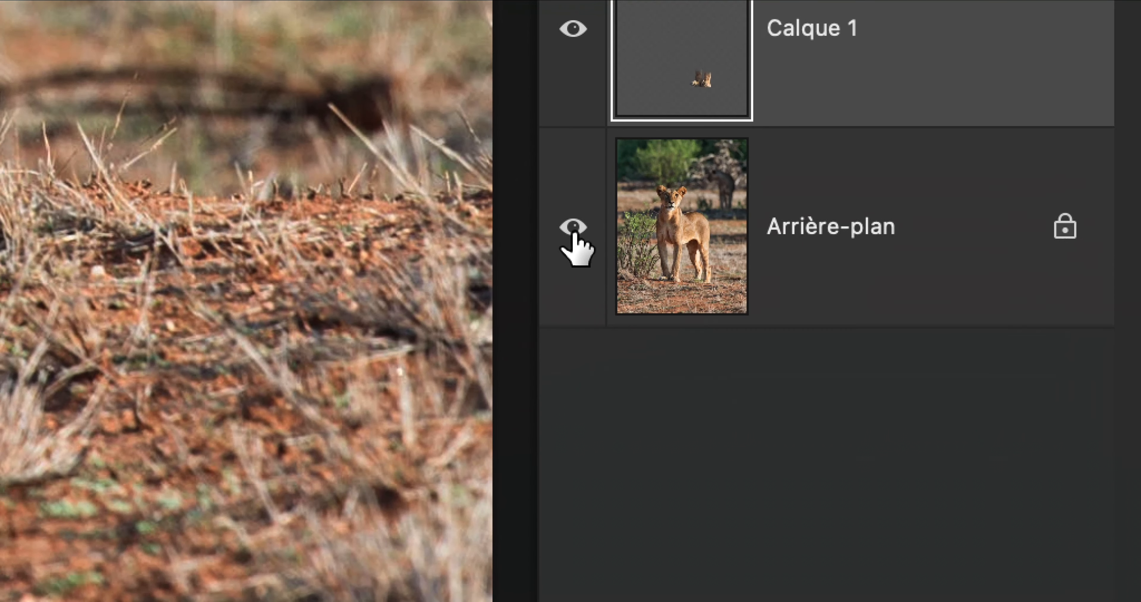
pyautogui.click(564, 264)
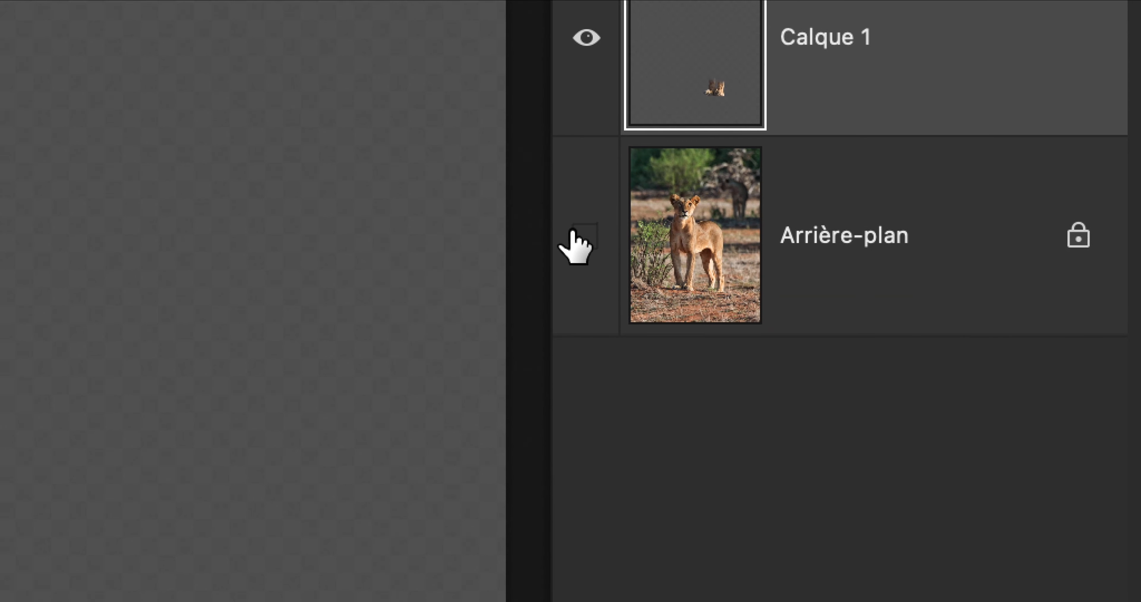
pyautogui.click(1041, 522)
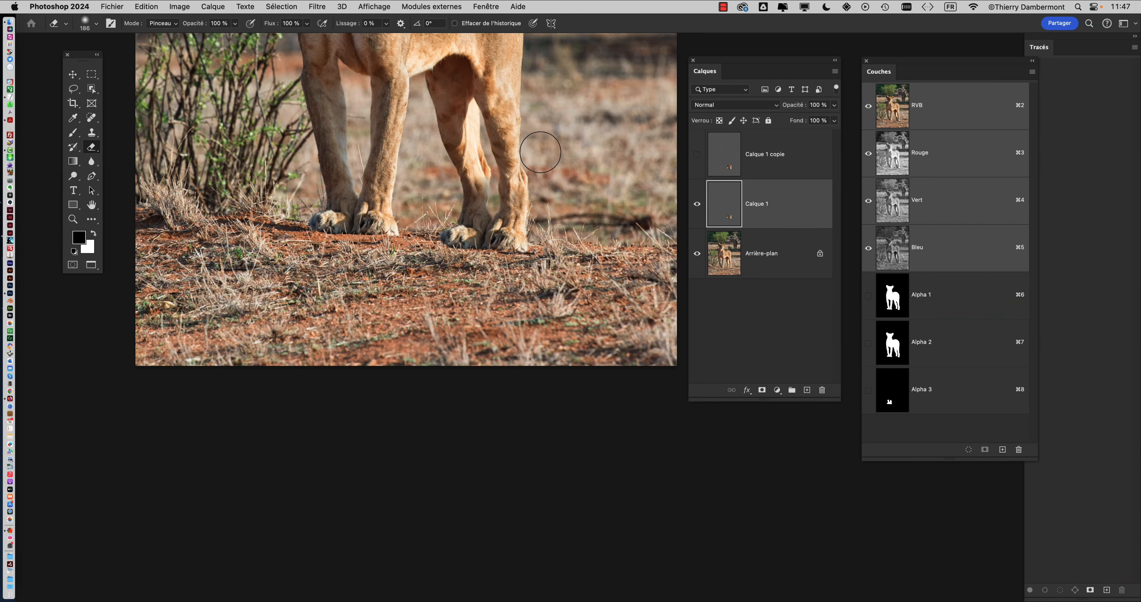
# - Save the document as Lionne - 05.psd in the PHOTOSHOP folder
pyautogui.click(114, 6)
pyautogui.click(146, 176)
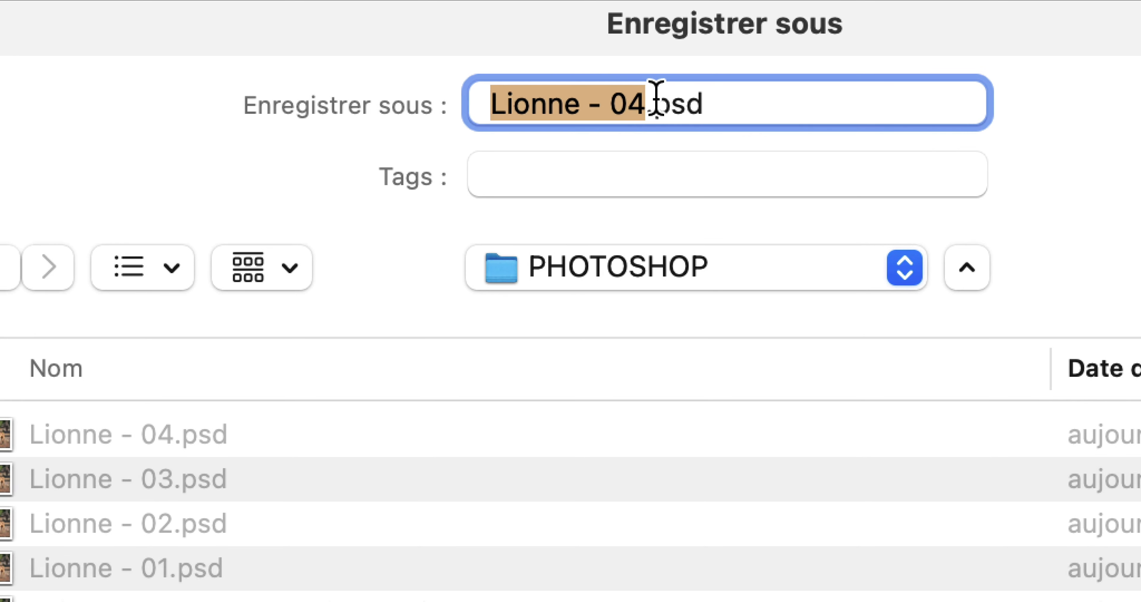
pyautogui.moveTo(621, 105); pyautogui.dragTo(606, 107)
pyautogui.write('5')
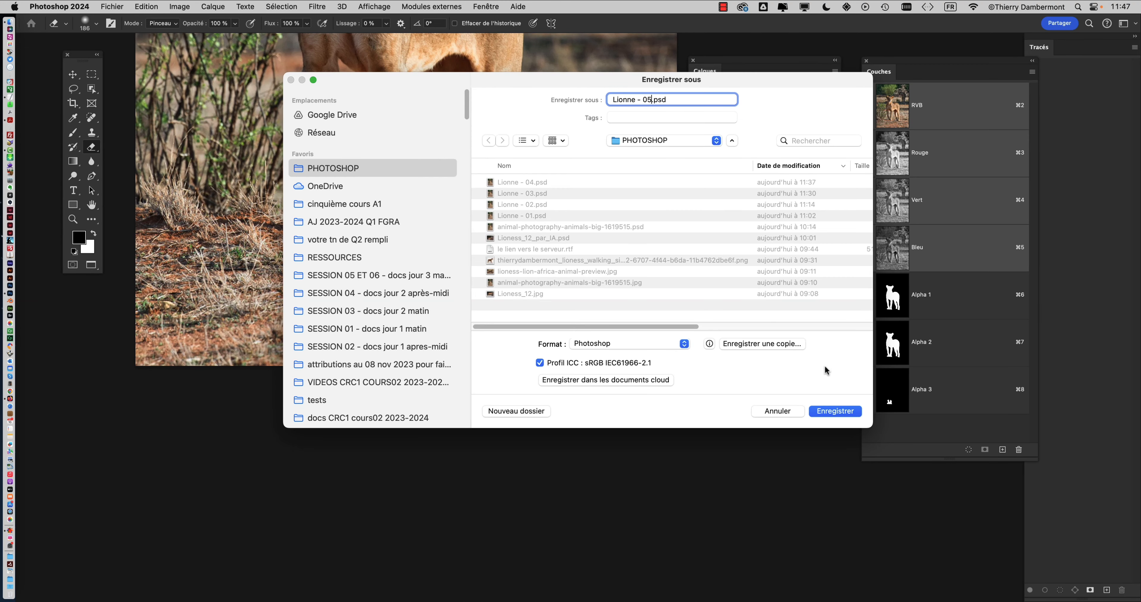
pyautogui.click(853, 411)
# - Hide and show the Arrière-plan layer again to examine the erased paws on their own
pyautogui.moveTo(473, 146); pyautogui.dragTo(448, 224)
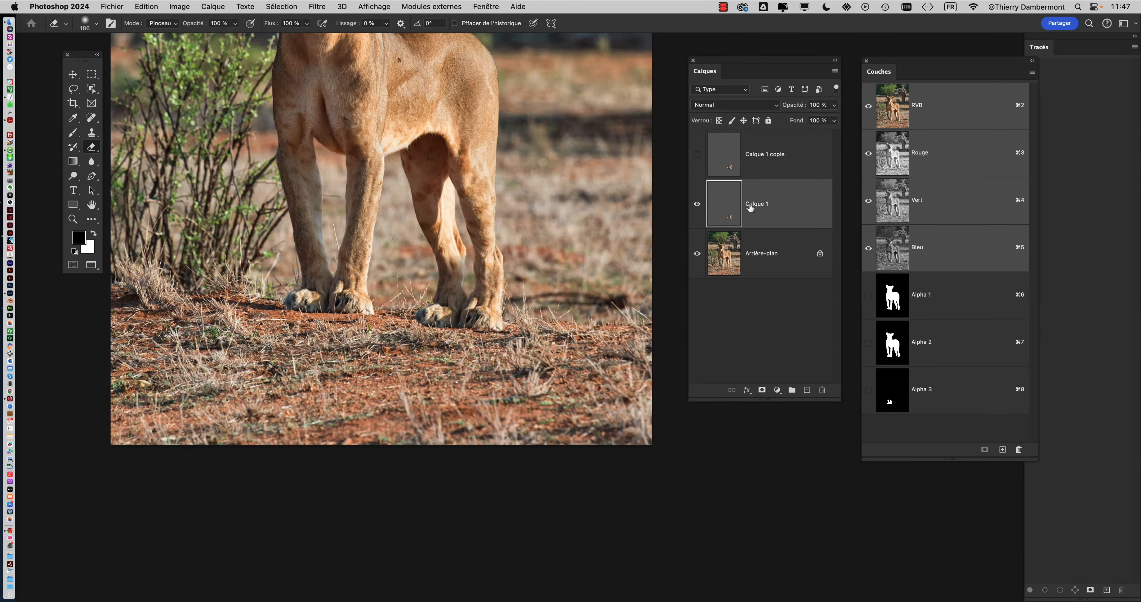
pyautogui.moveTo(744, 218)
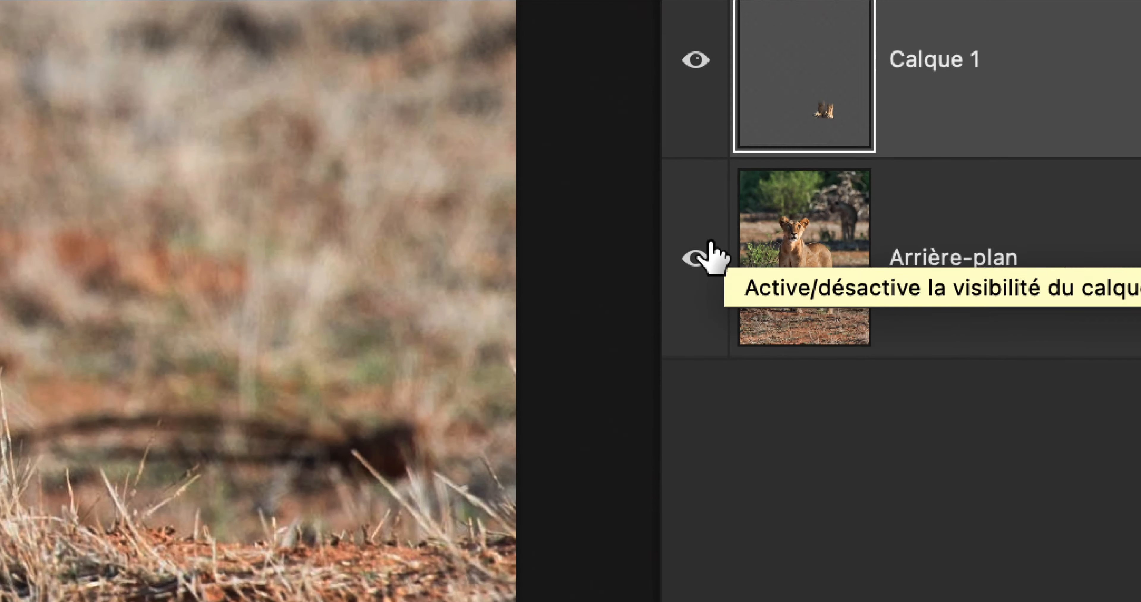
pyautogui.click(591, 367)
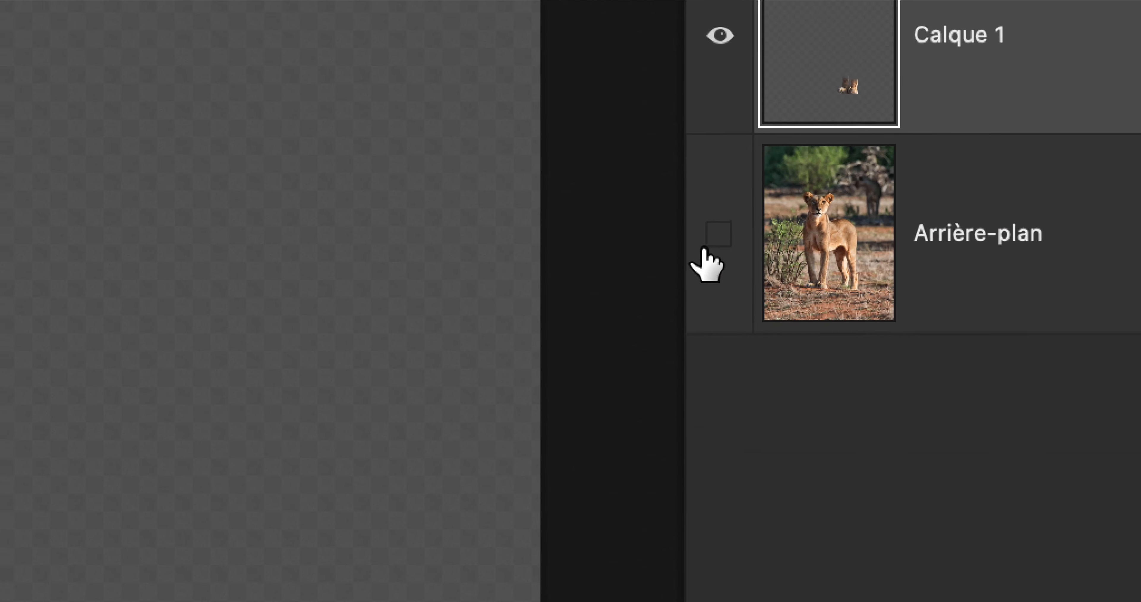
pyautogui.click(636, 374)
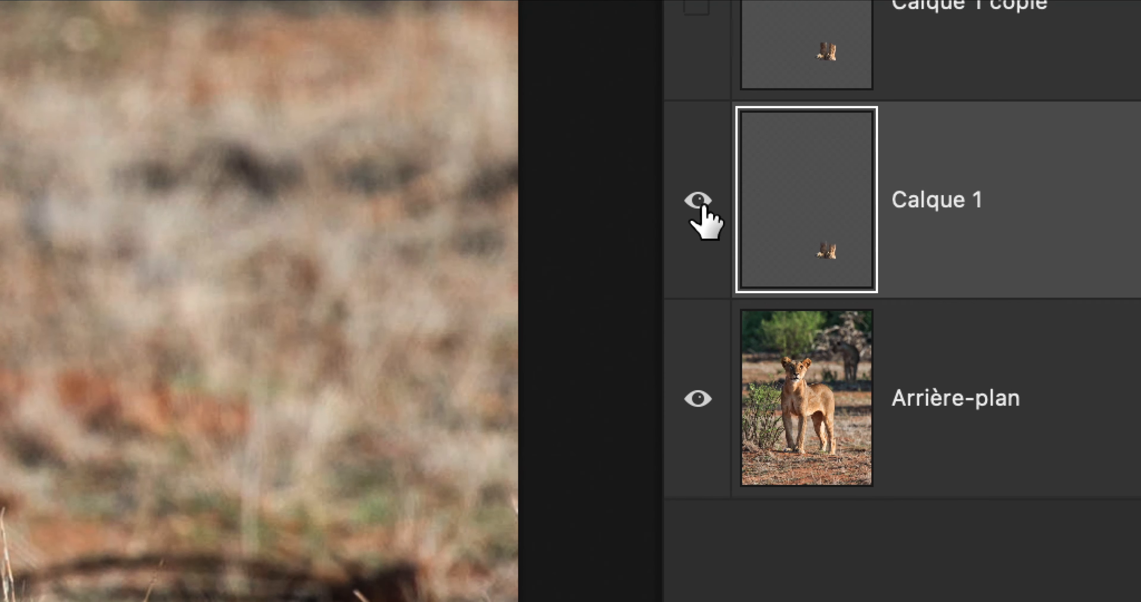
# - Hide Calque 1, select and show Calque 1 copie, and examine its intact paws with Arrière-plan temporarily hidden
pyautogui.click(625, 191)
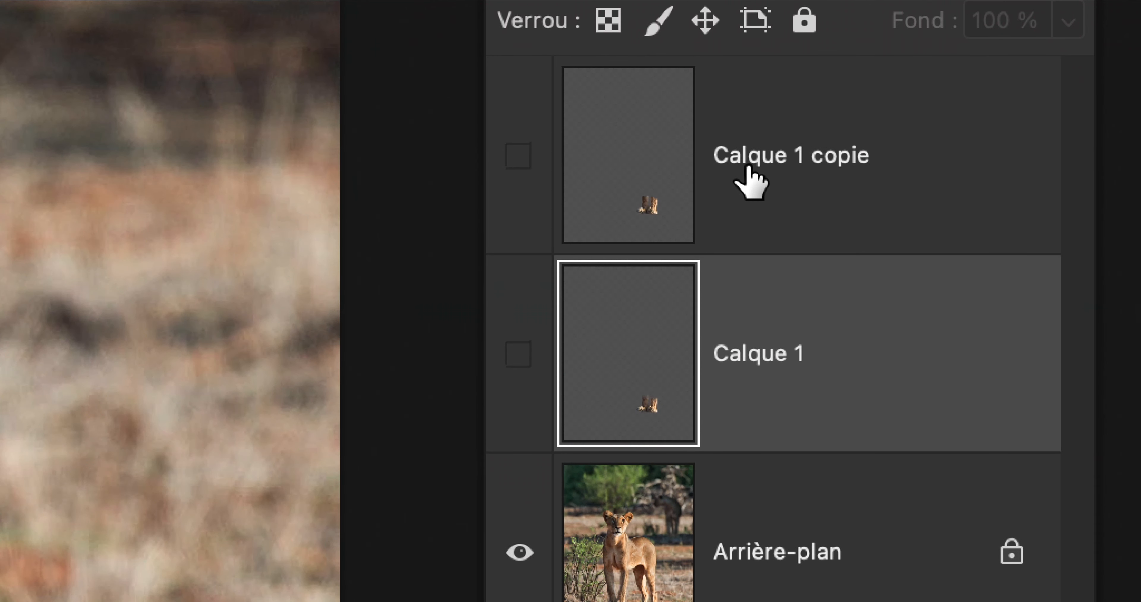
pyautogui.click(807, 22)
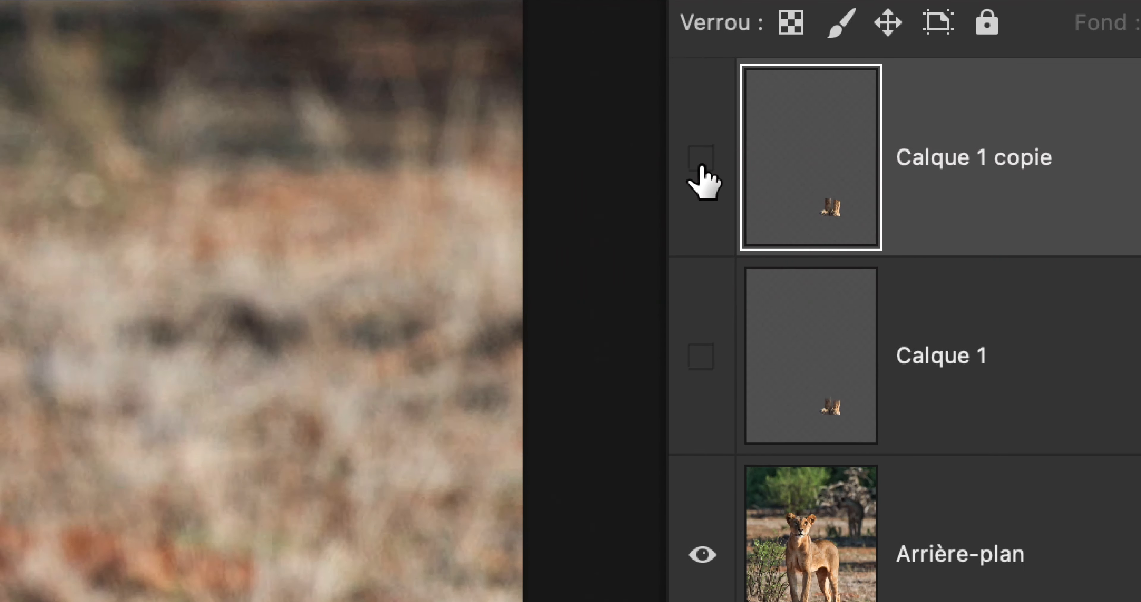
pyautogui.click(701, 167)
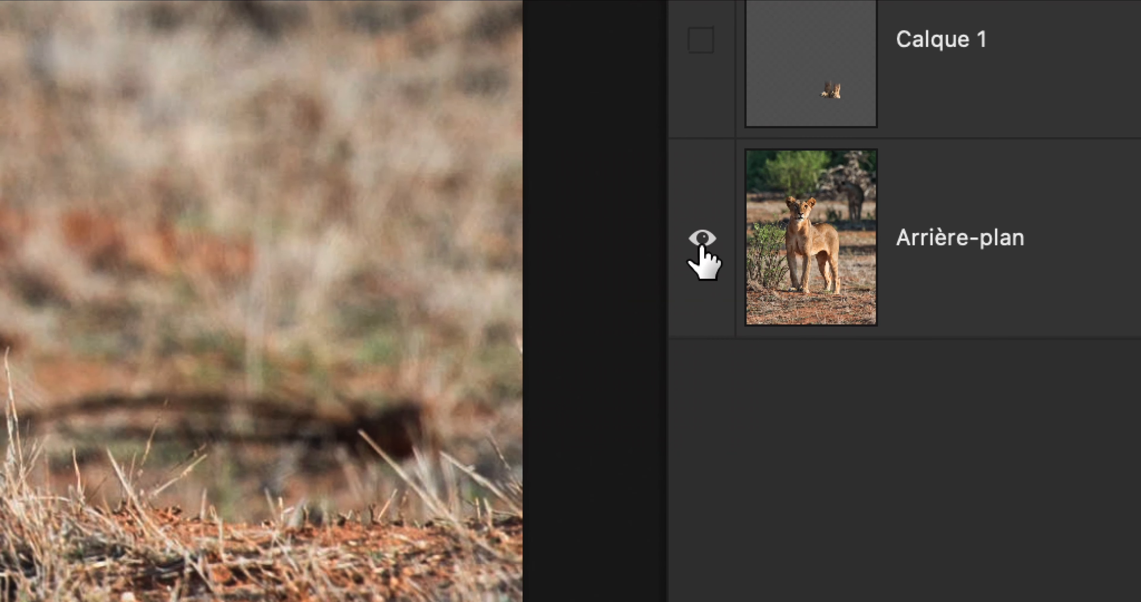
pyautogui.click(605, 551)
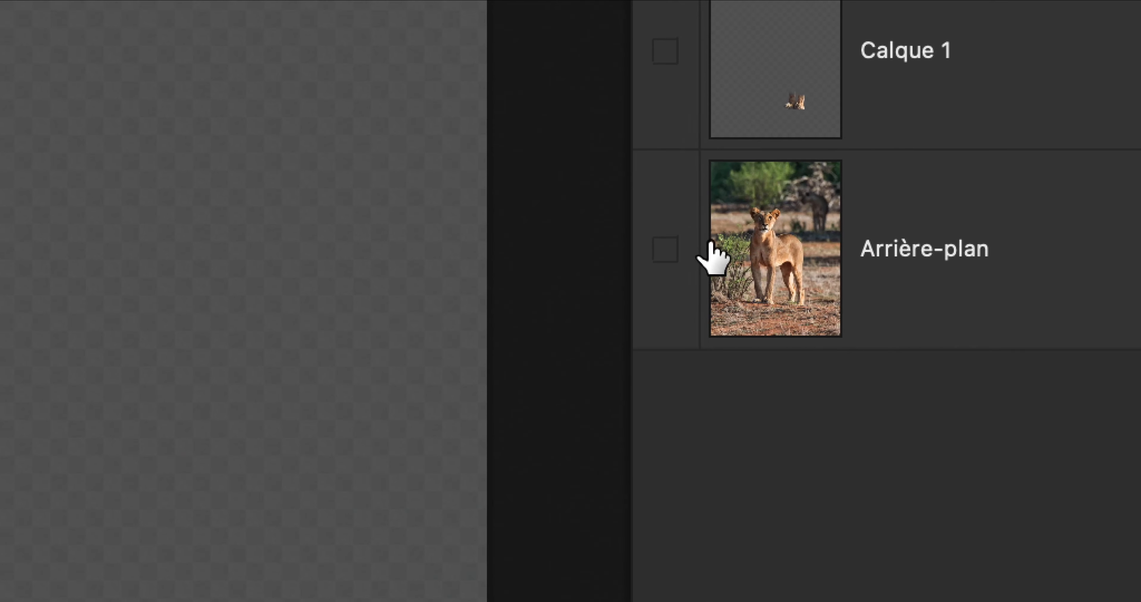
pyautogui.click(716, 508)
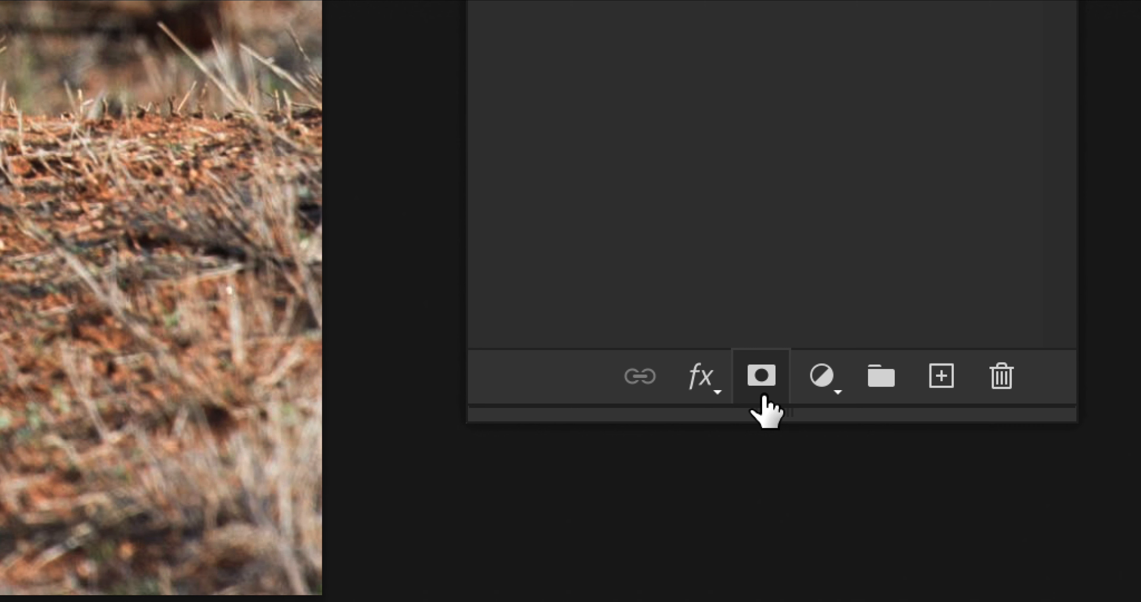
# - Add a layer mask to Calque 1 copie and enlarge the layer list
pyautogui.click(762, 396)
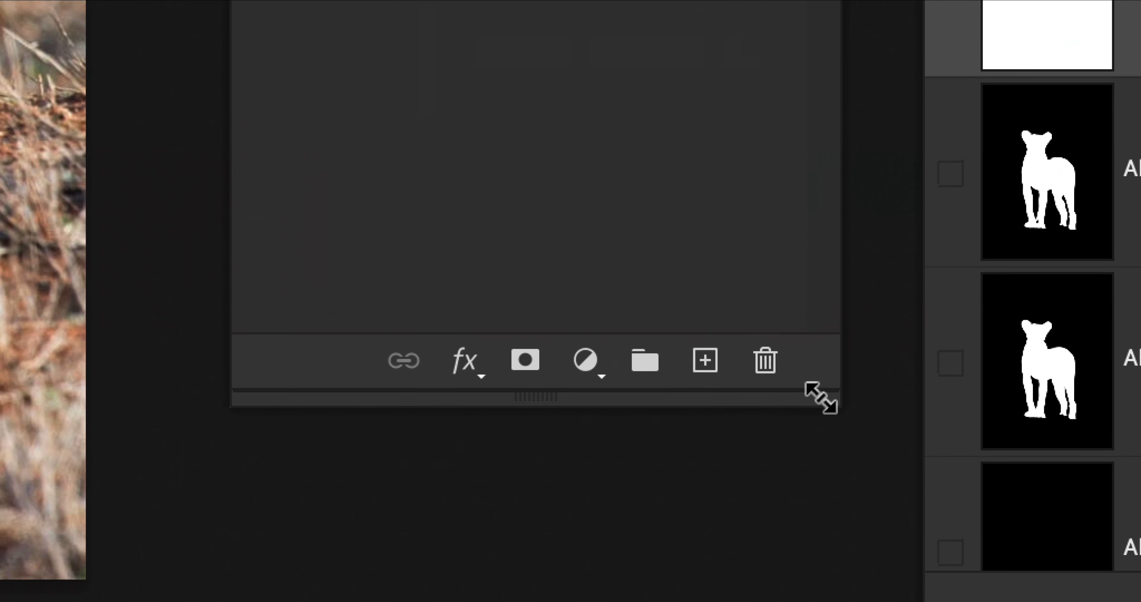
pyautogui.moveTo(824, 398); pyautogui.dragTo(882, 338)
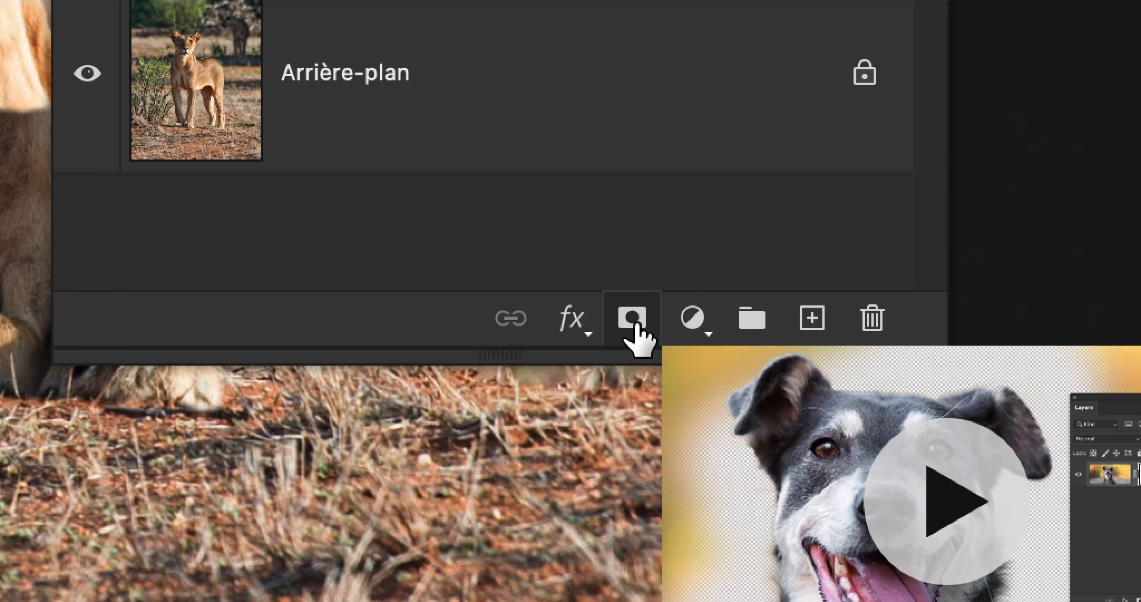
# - Add a second, vector mask to the Calque 1 copie layer and delete it again
pyautogui.click(634, 327)
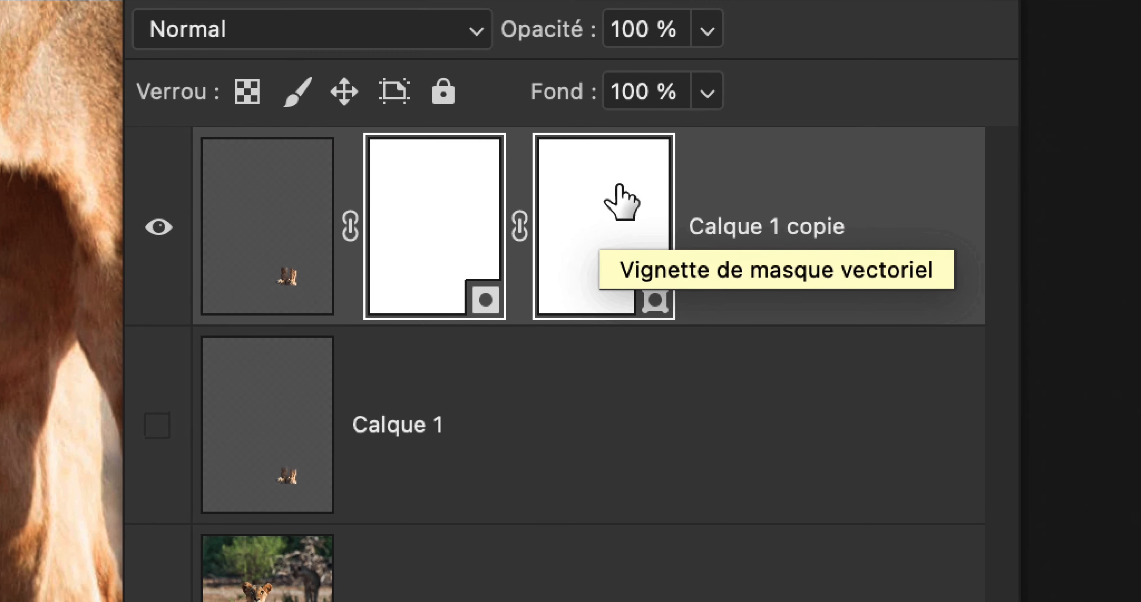
pyautogui.moveTo(618, 201); pyautogui.dragTo(820, 555)
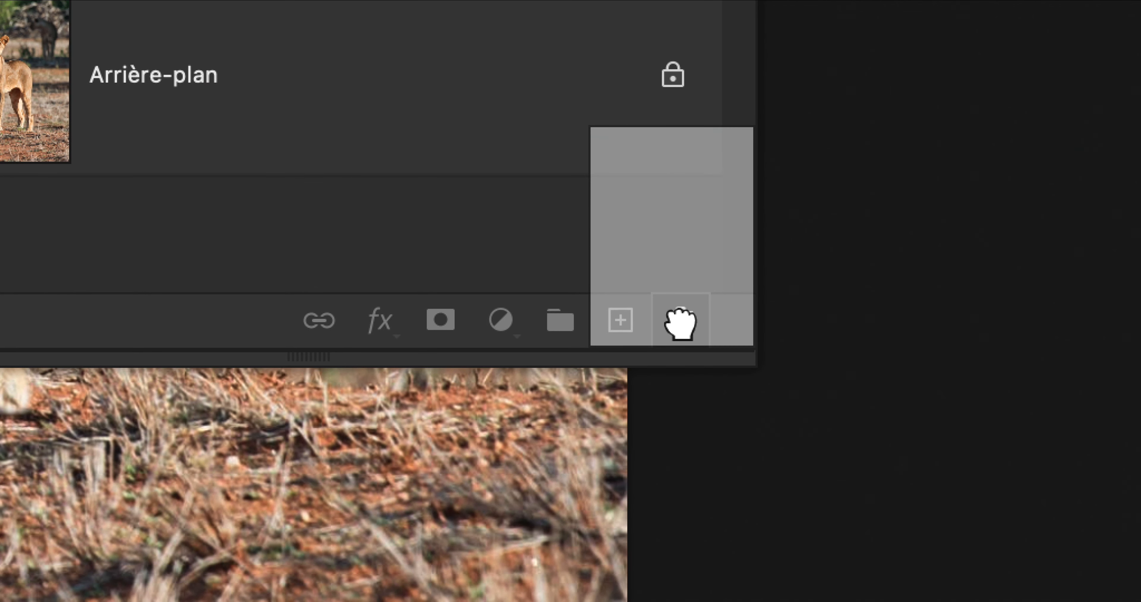
pyautogui.moveTo(680, 323); pyautogui.dragTo(685, 326)
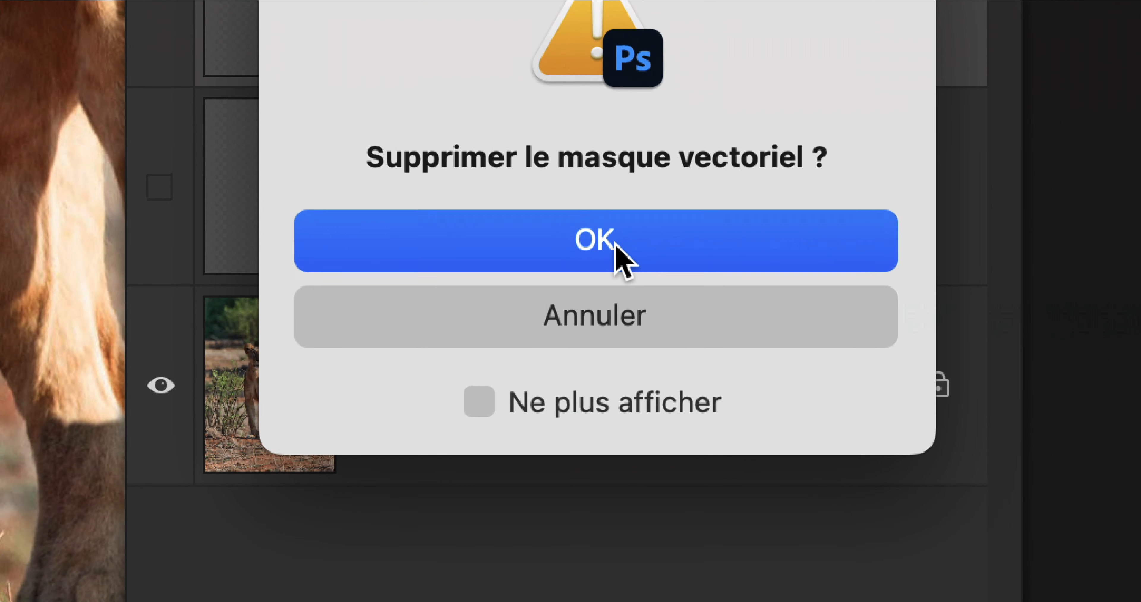
pyautogui.click(697, 308)
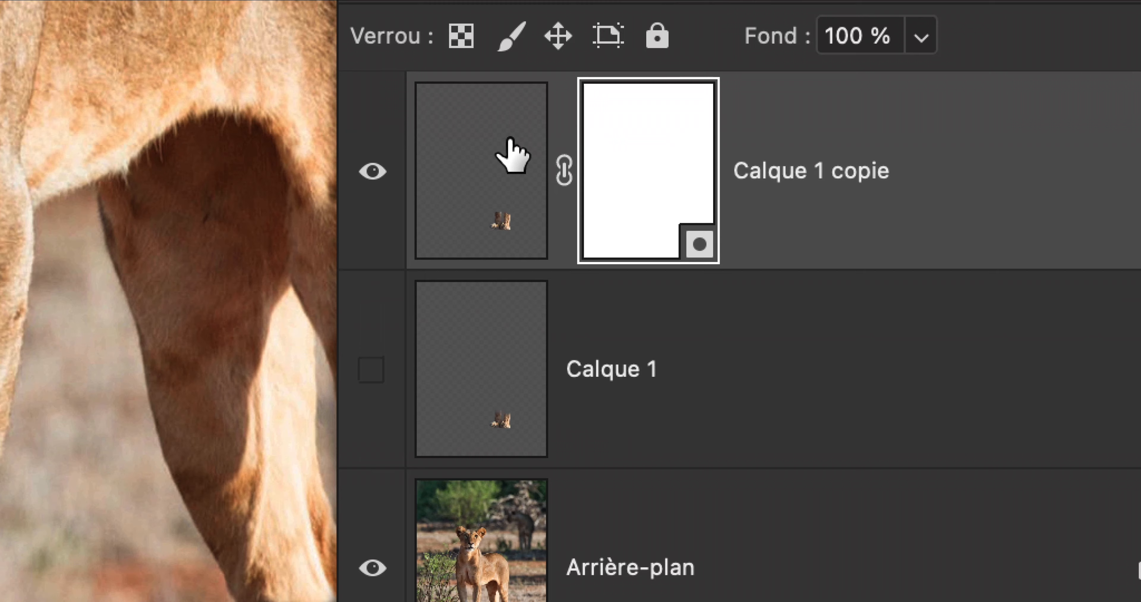
# - Switch back and forth between the image and mask thumbnails of Calque 1 copie, ending with the mask targeted
pyautogui.click(510, 144)
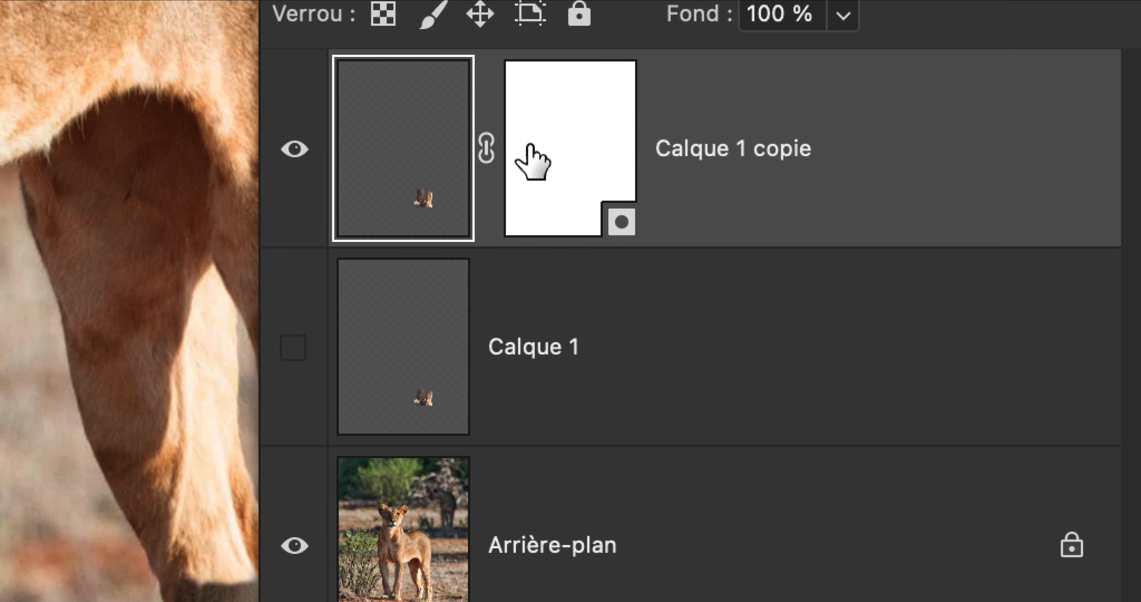
pyautogui.click(619, 154)
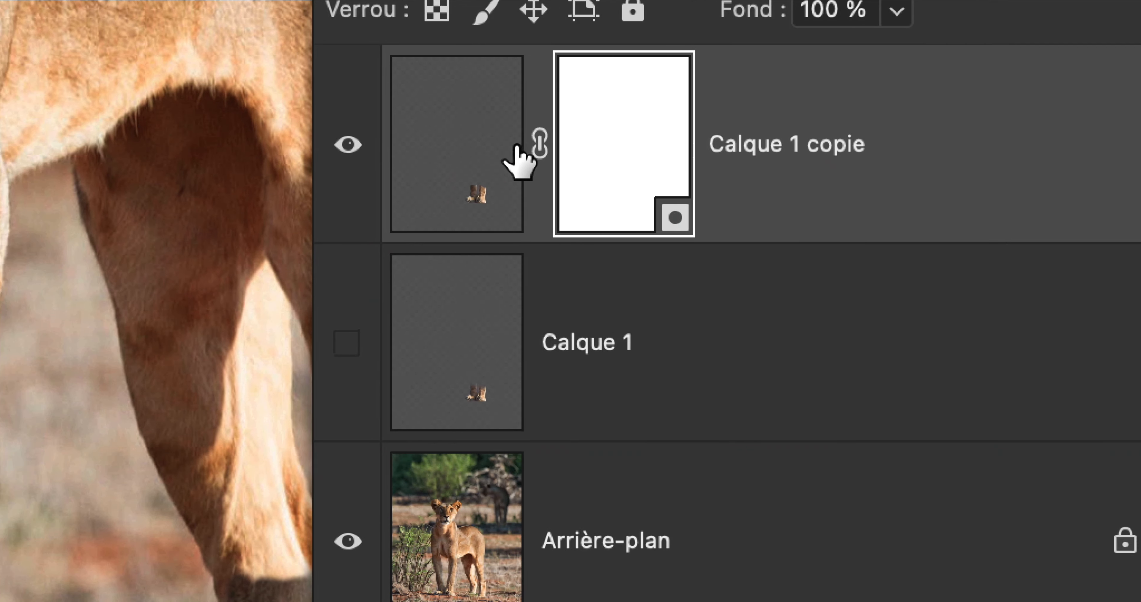
pyautogui.click(432, 162)
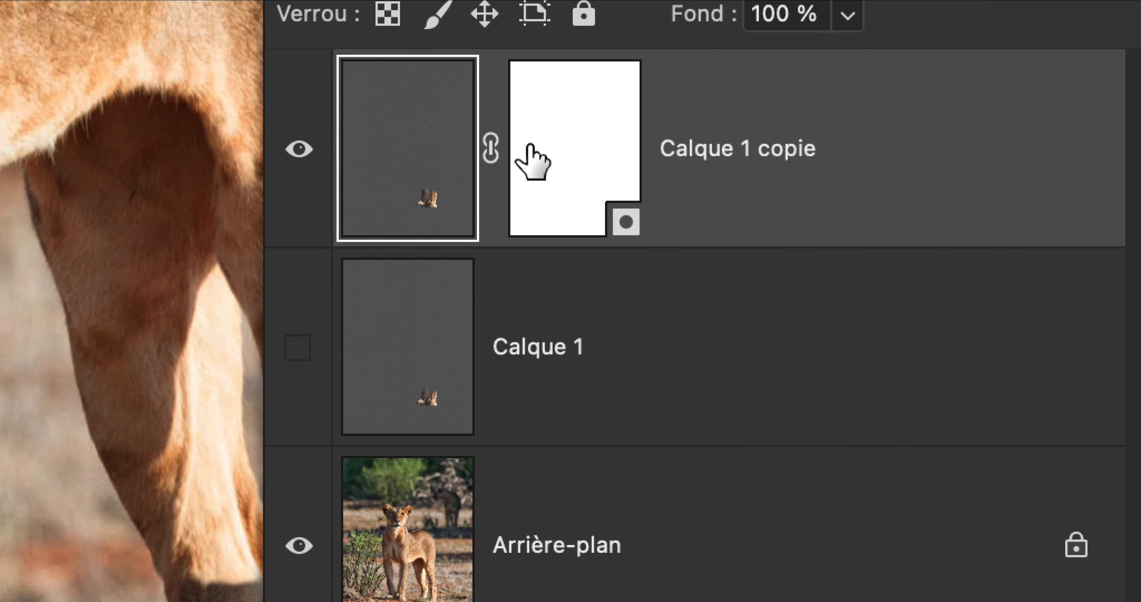
pyautogui.click(532, 146)
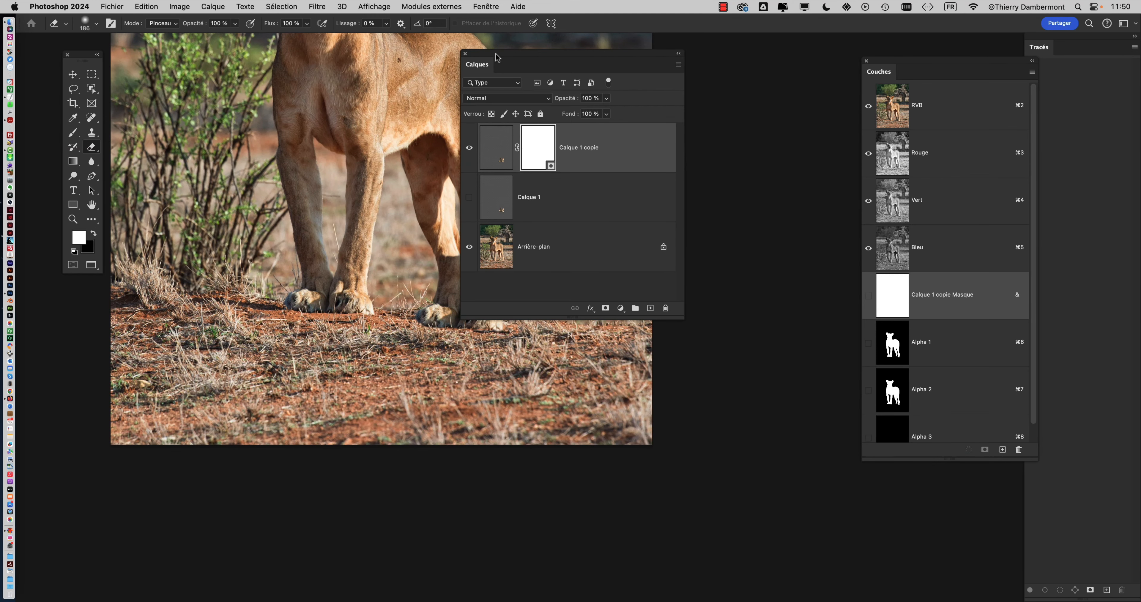
# - Paint with the Brush tool in black on the Calque 1 copie mask to hide the paws' hard edges
pyautogui.moveTo(497, 57); pyautogui.dragTo(602, 63)
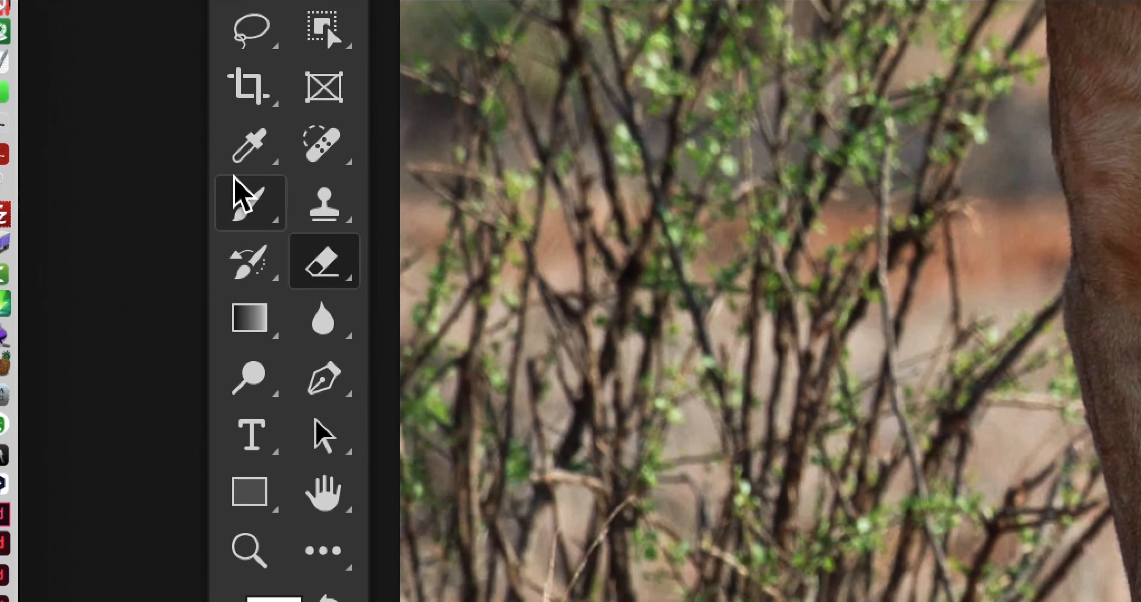
pyautogui.click(238, 186)
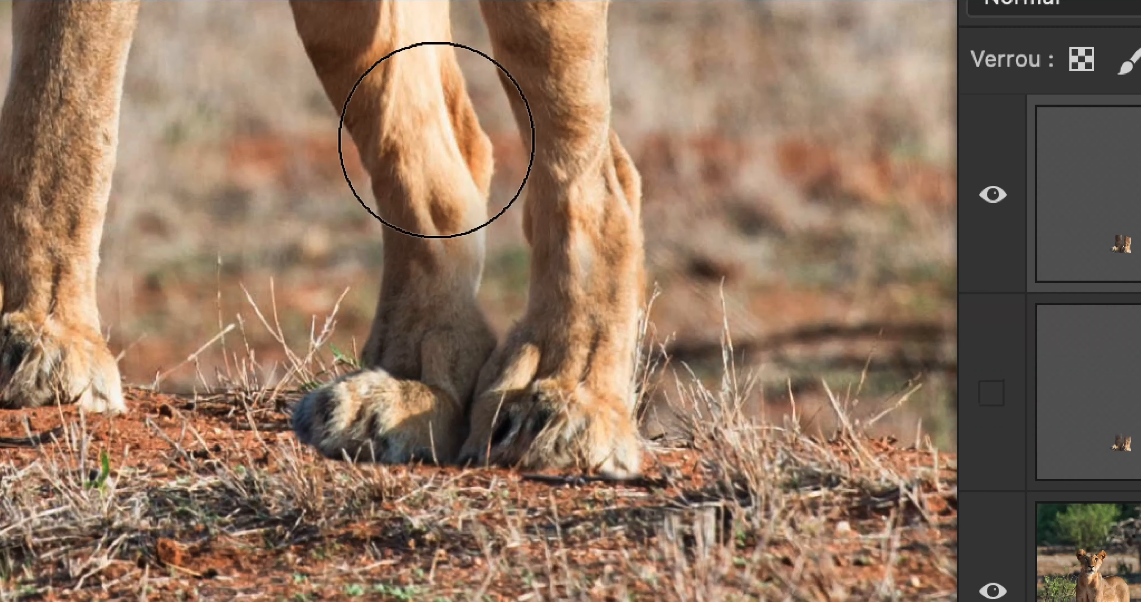
pyautogui.moveTo(436, 140)
pyautogui.mouseDown()
pyautogui.moveTo(438, 272)
pyautogui.moveTo(409, 381)
pyautogui.mouseUp()
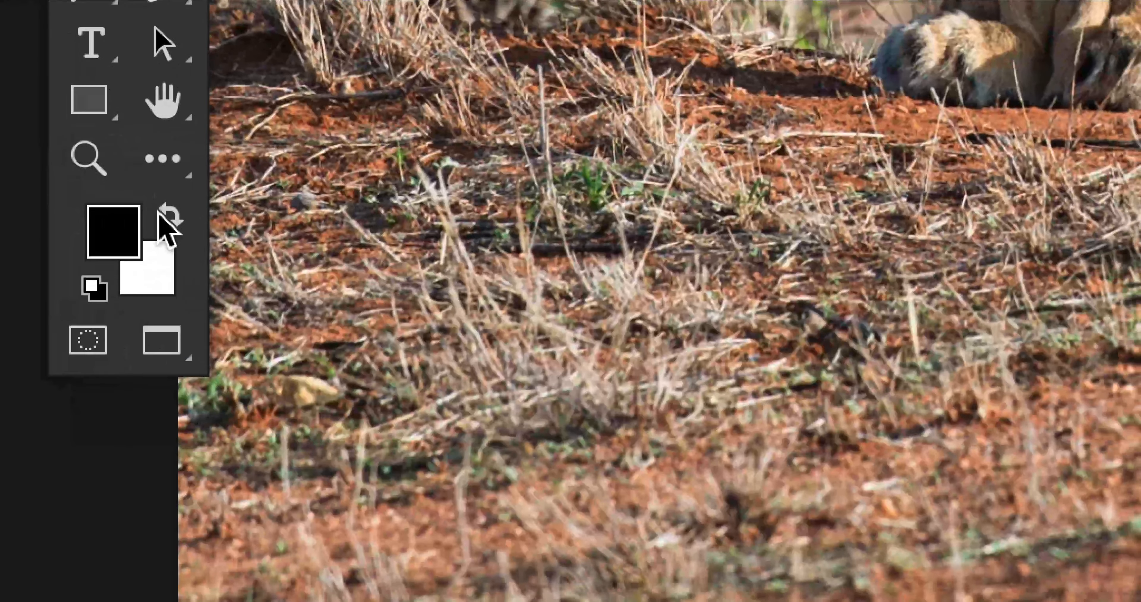
# - Swap the foreground colour to white and brush over the Calque 1 copie mask to restore parts of the paws
pyautogui.click(163, 217)
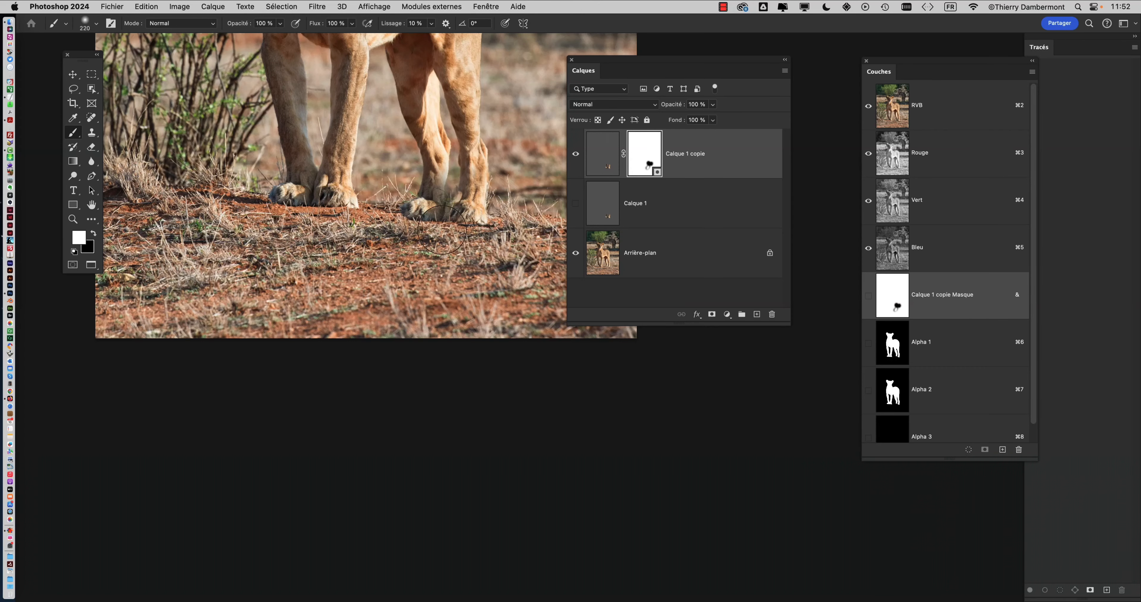
pyautogui.scroll(3, 442, 230)
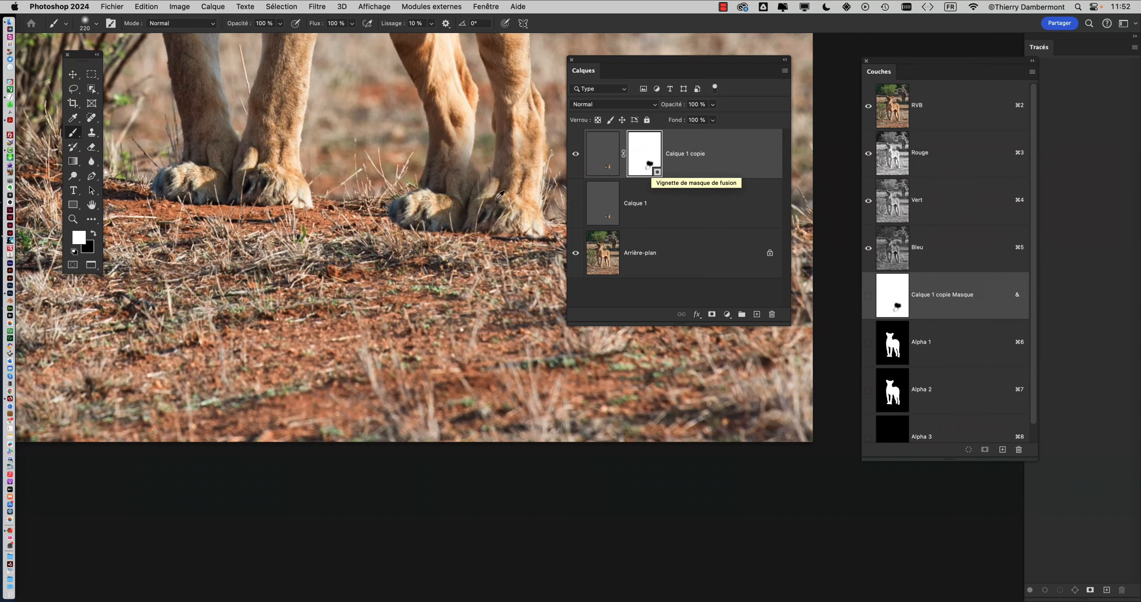
pyautogui.scroll(4, 501, 195)
pyautogui.moveTo(430, 191)
pyautogui.mouseDown()
pyautogui.moveTo(358, 252)
pyautogui.moveTo(260, 221)
pyautogui.moveTo(189, 219)
pyautogui.mouseUp()
pyautogui.scroll(2, 359, 252)
# - Undo the last stroke and repaint the Calque 1 copie mask in black with a 30-pixel brush between the two legs
pyautogui.press('x')
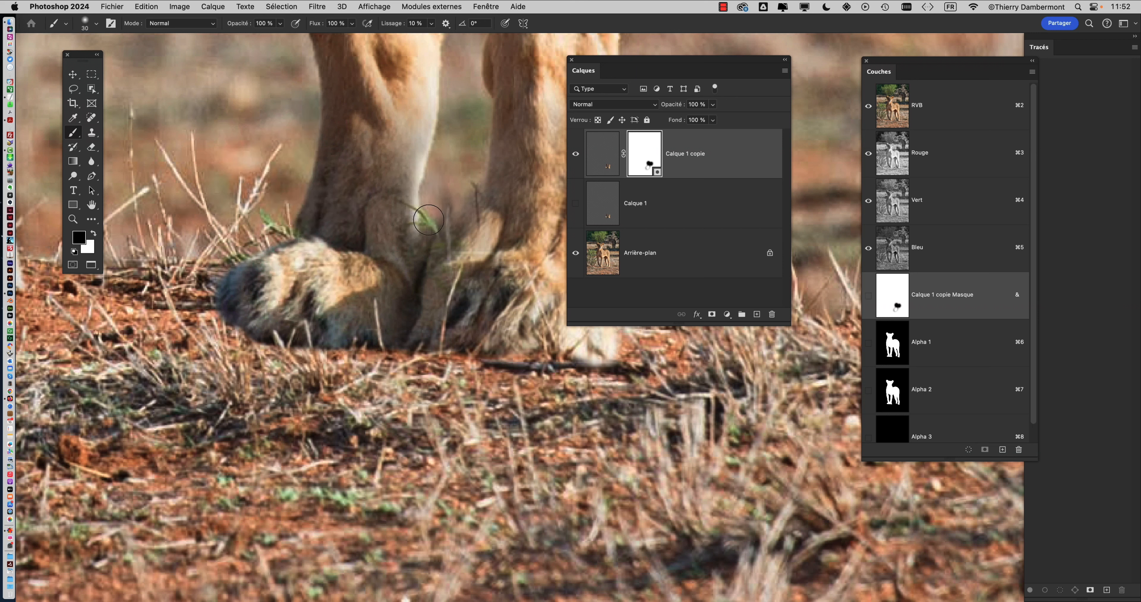
pyautogui.press('super+z')
pyautogui.moveTo(439, 193); pyautogui.dragTo(433, 238)
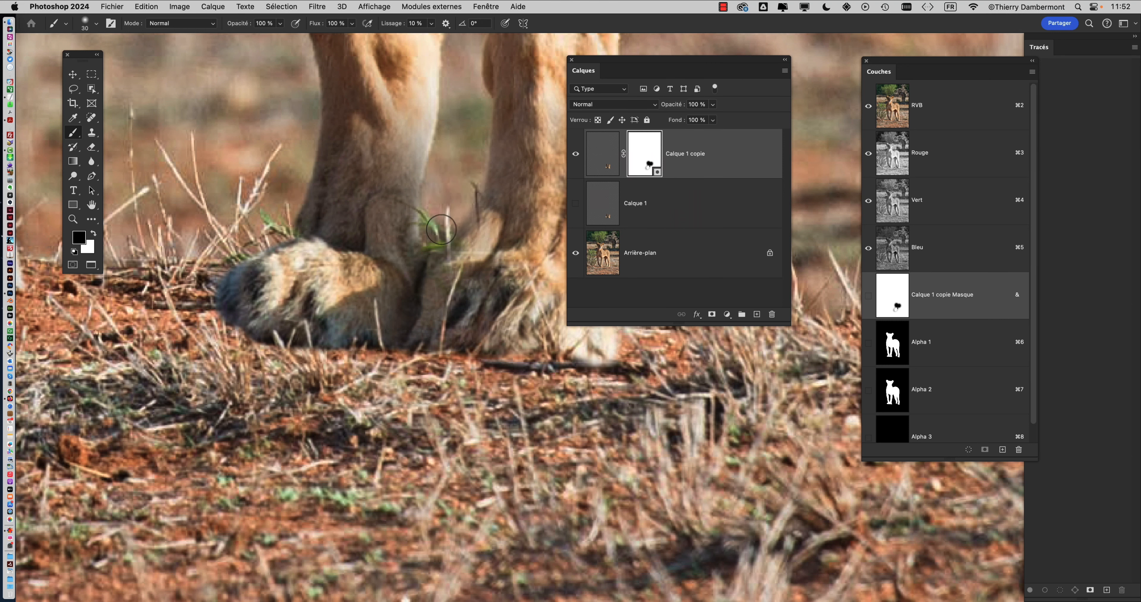
pyautogui.scroll(-1, 464, 183)
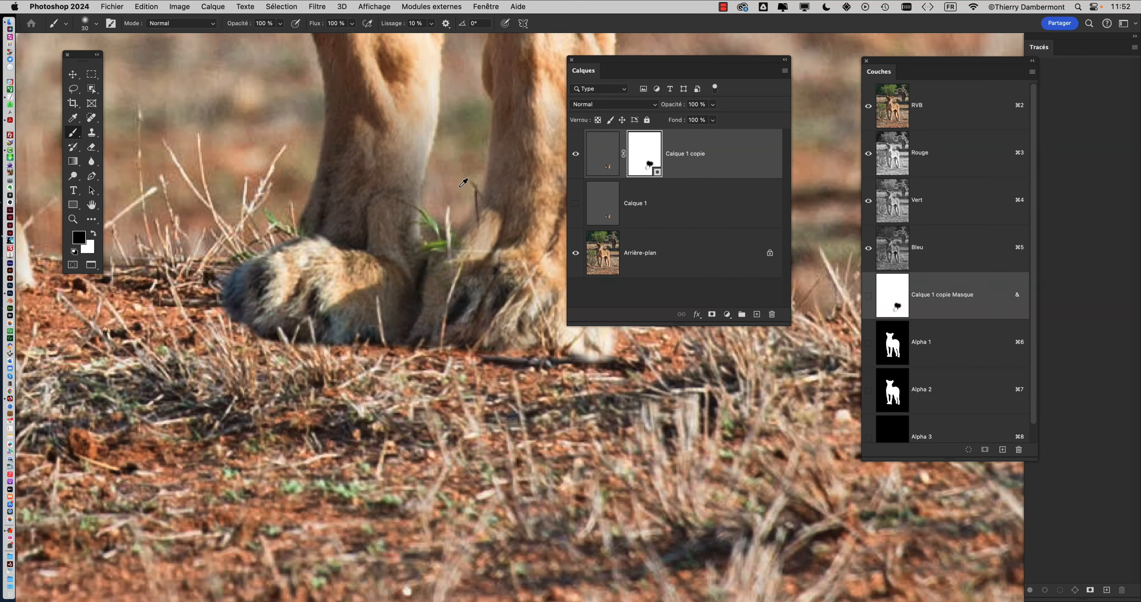
pyautogui.scroll(-2, 464, 182)
pyautogui.hscroll(5, 382, 227)
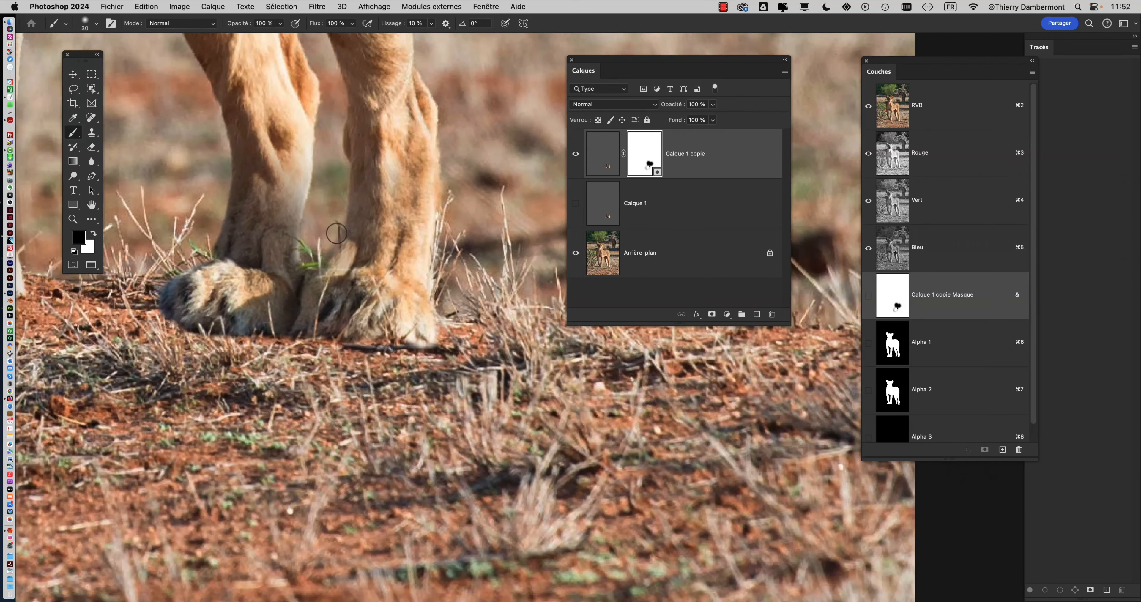
pyautogui.scroll(-2, 339, 228)
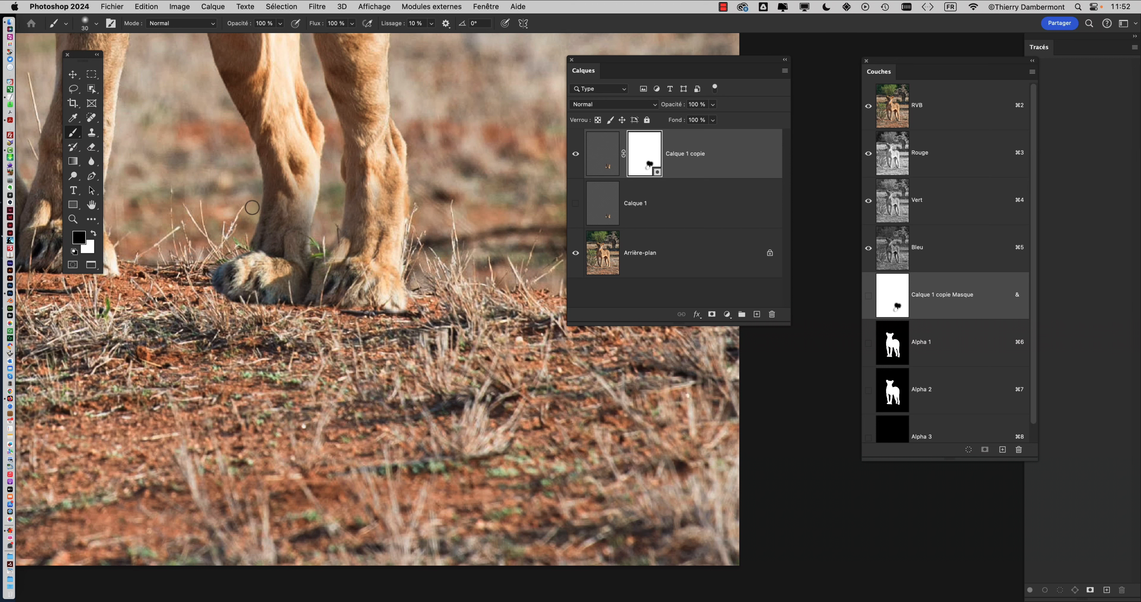
# - Save the document as a new version named Lionne - 06.psd in the PHOTOSHOP folder
pyautogui.click(102, 6)
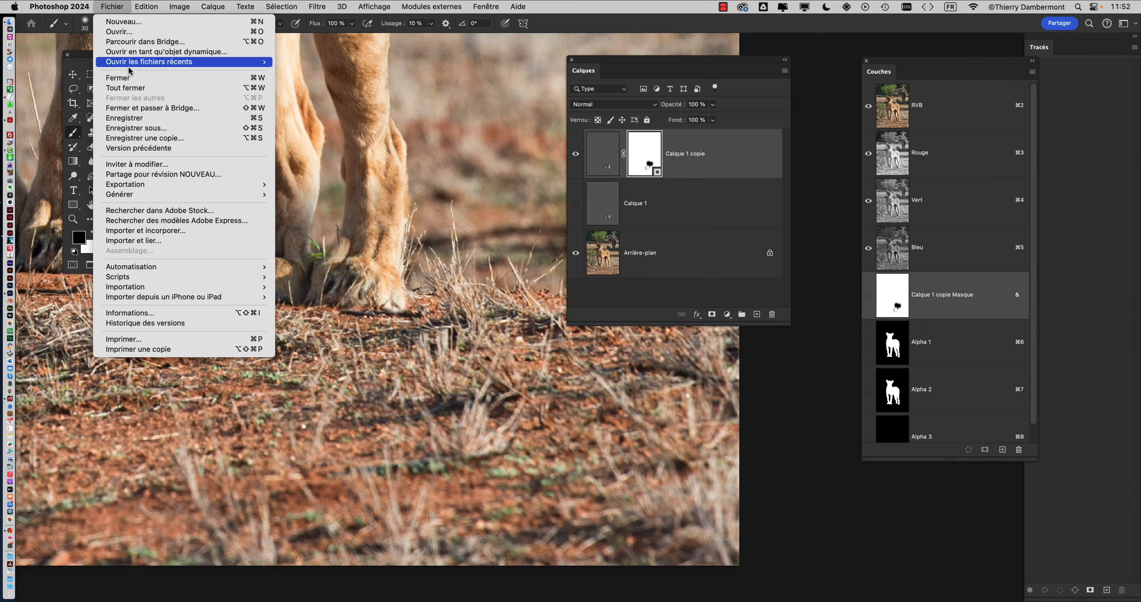
pyautogui.click(156, 129)
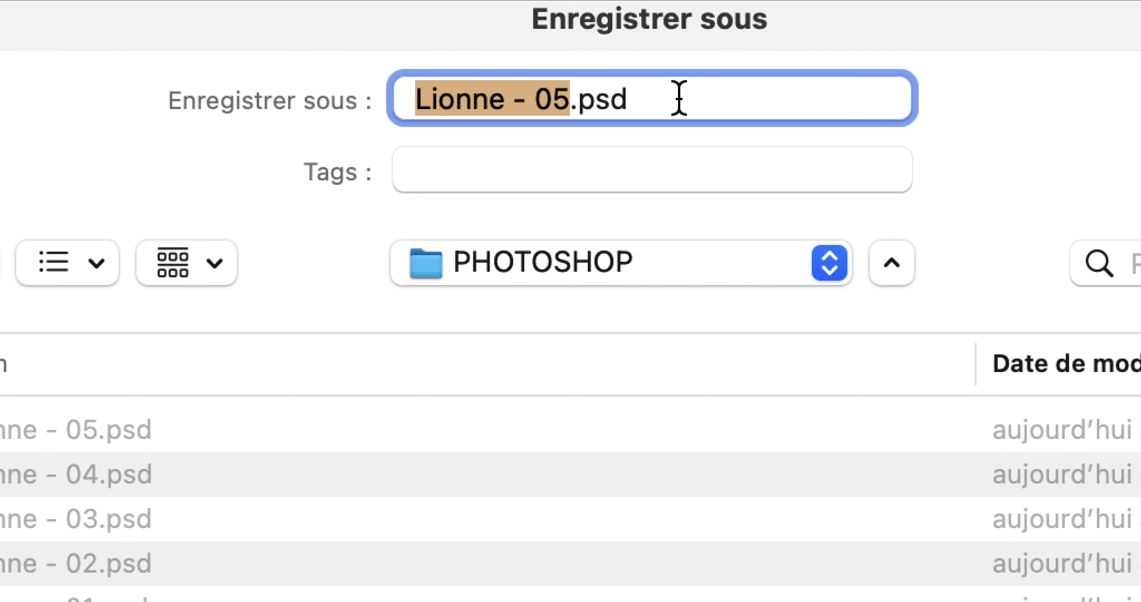
pyautogui.moveTo(654, 98); pyautogui.dragTo(665, 119)
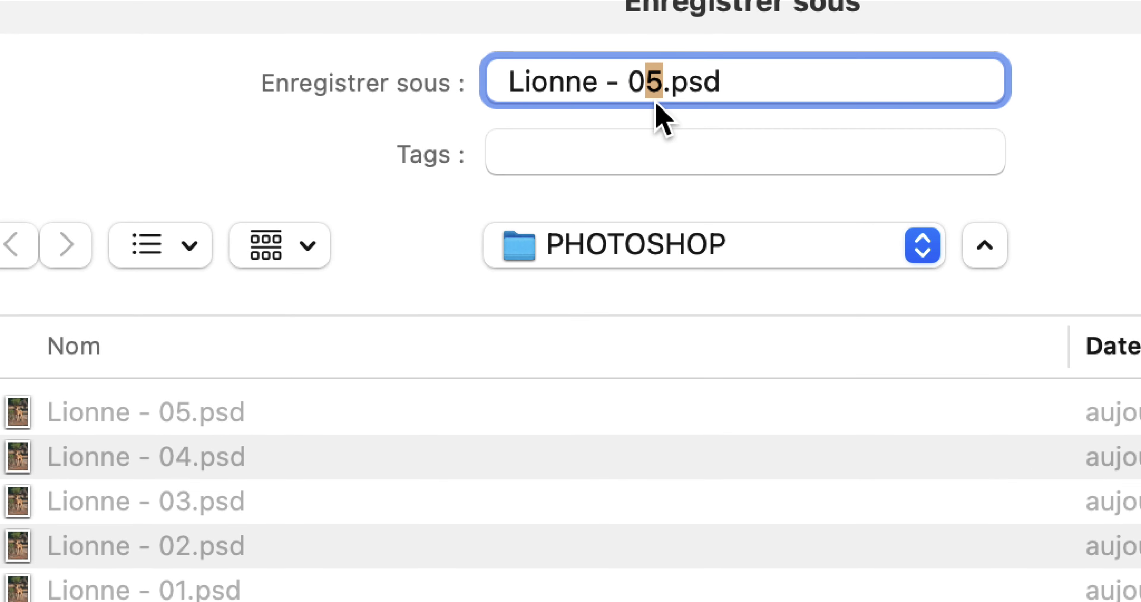
pyautogui.write('6')
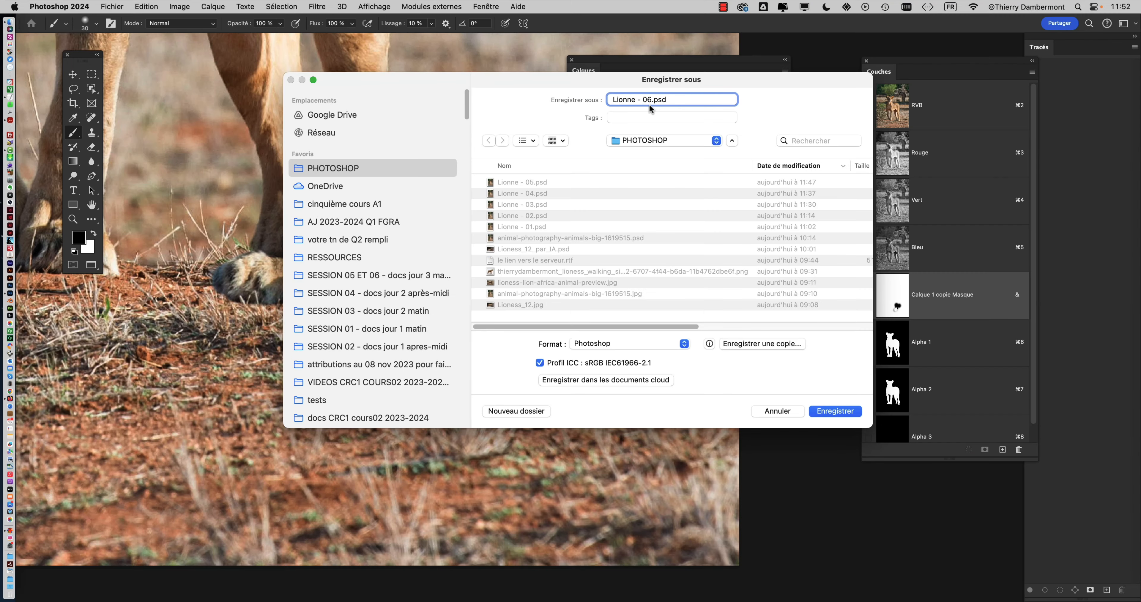